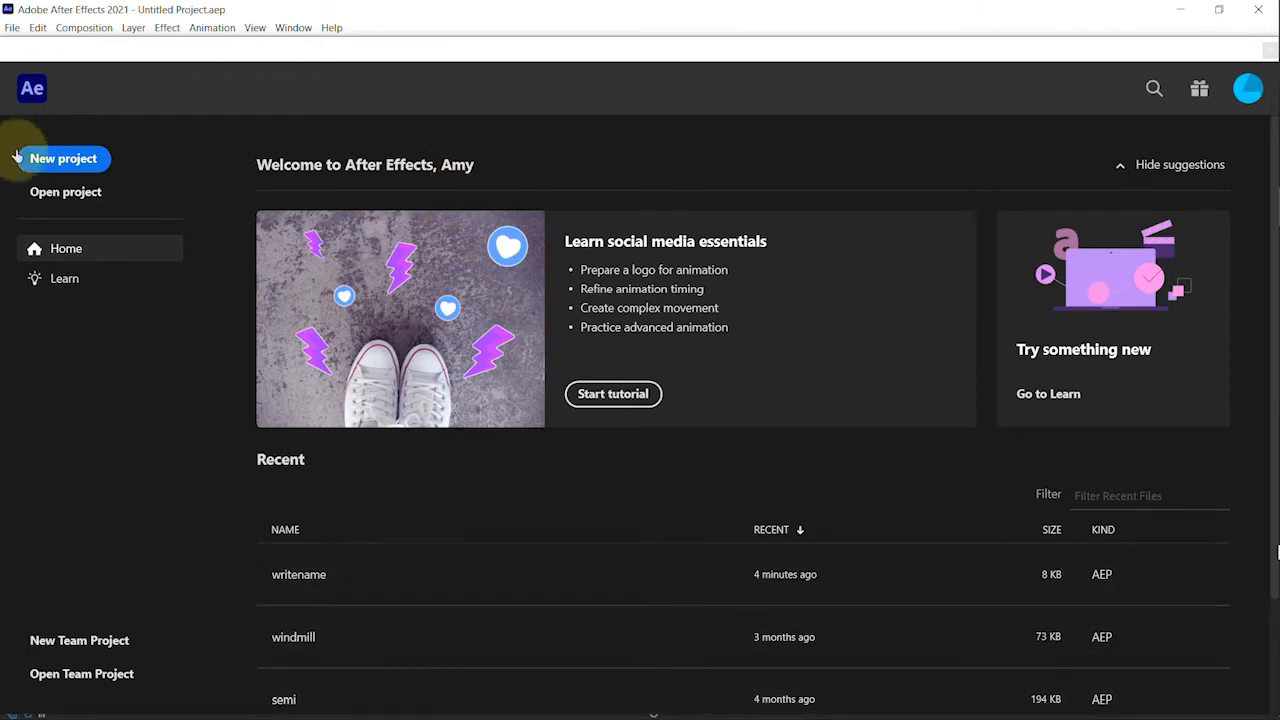
Step: Start a new project and save it as writre.aep in the Delete folder on the Desktop
left_click_drag(730, 59, 678, 80)
left_click(1221, 70)
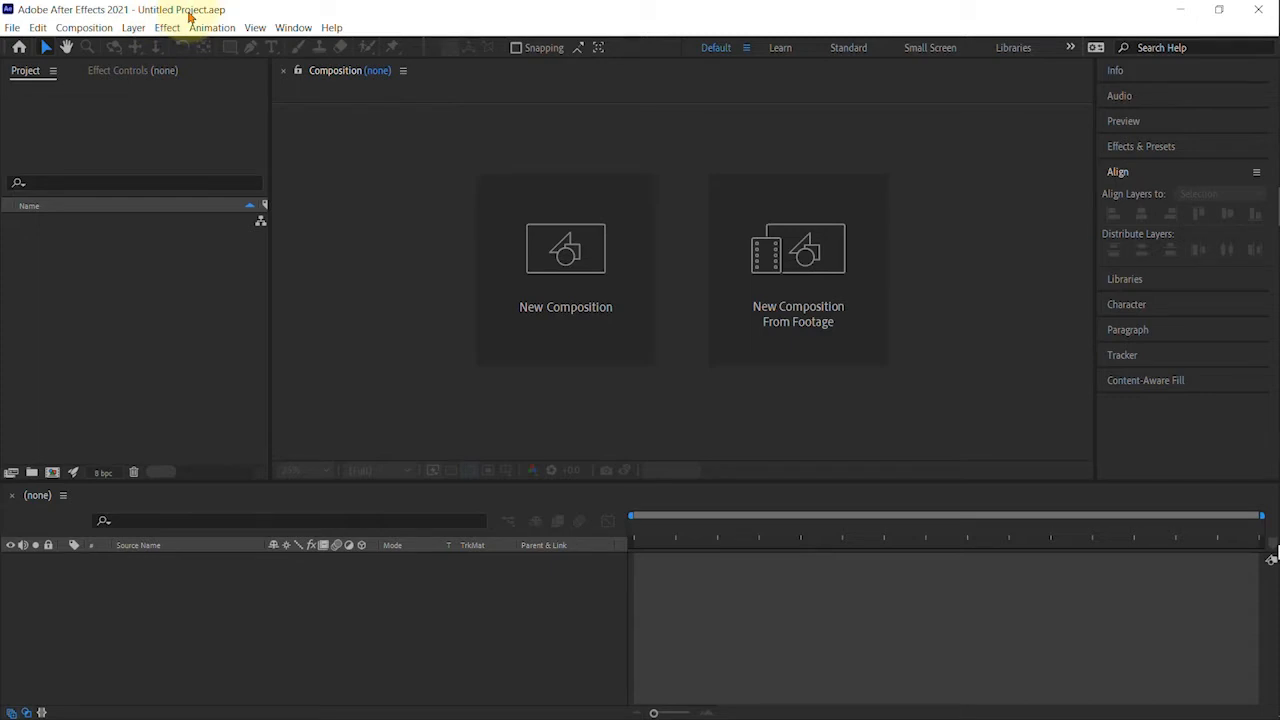
left_click(12, 27)
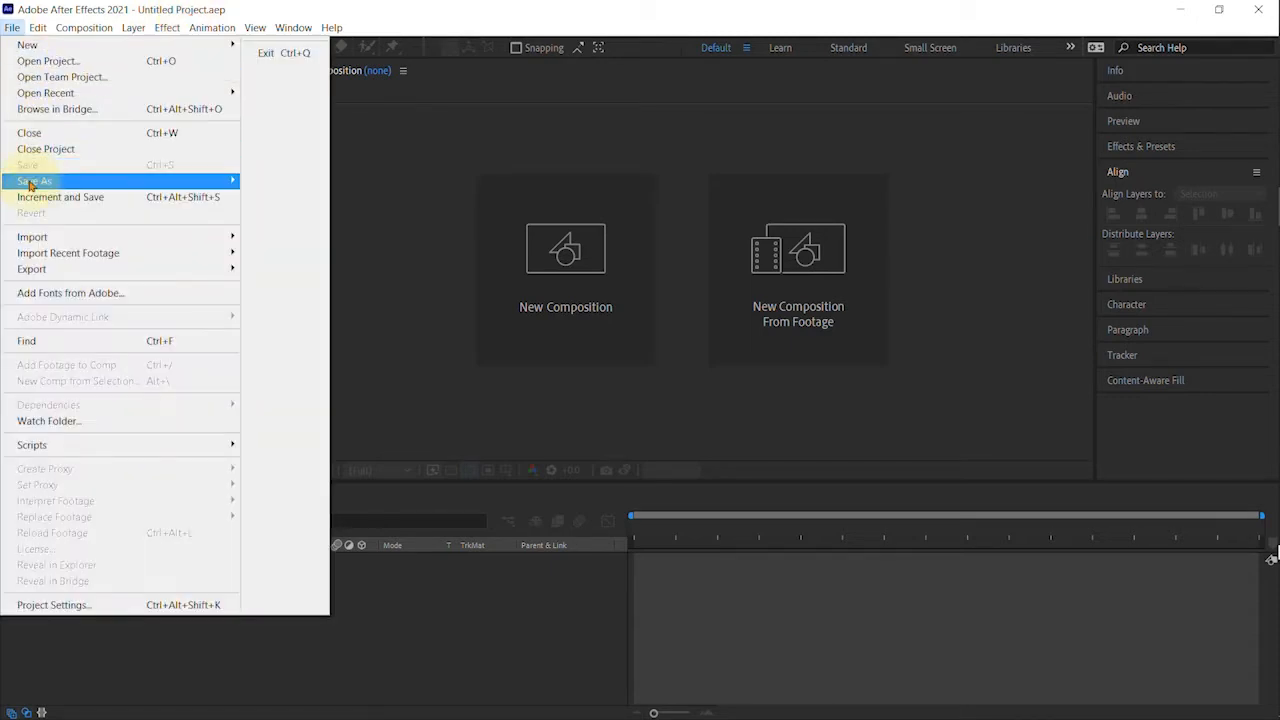
mouse_move(90, 180)
left_click(329, 181)
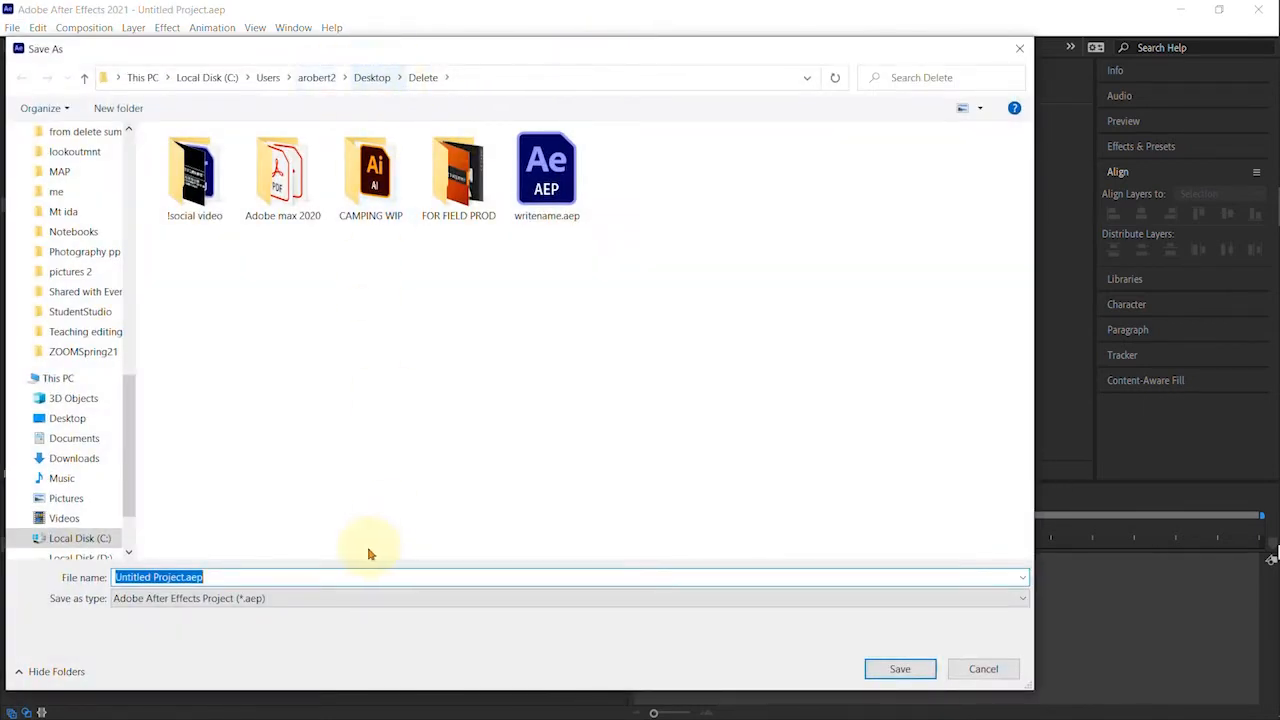
type("write")
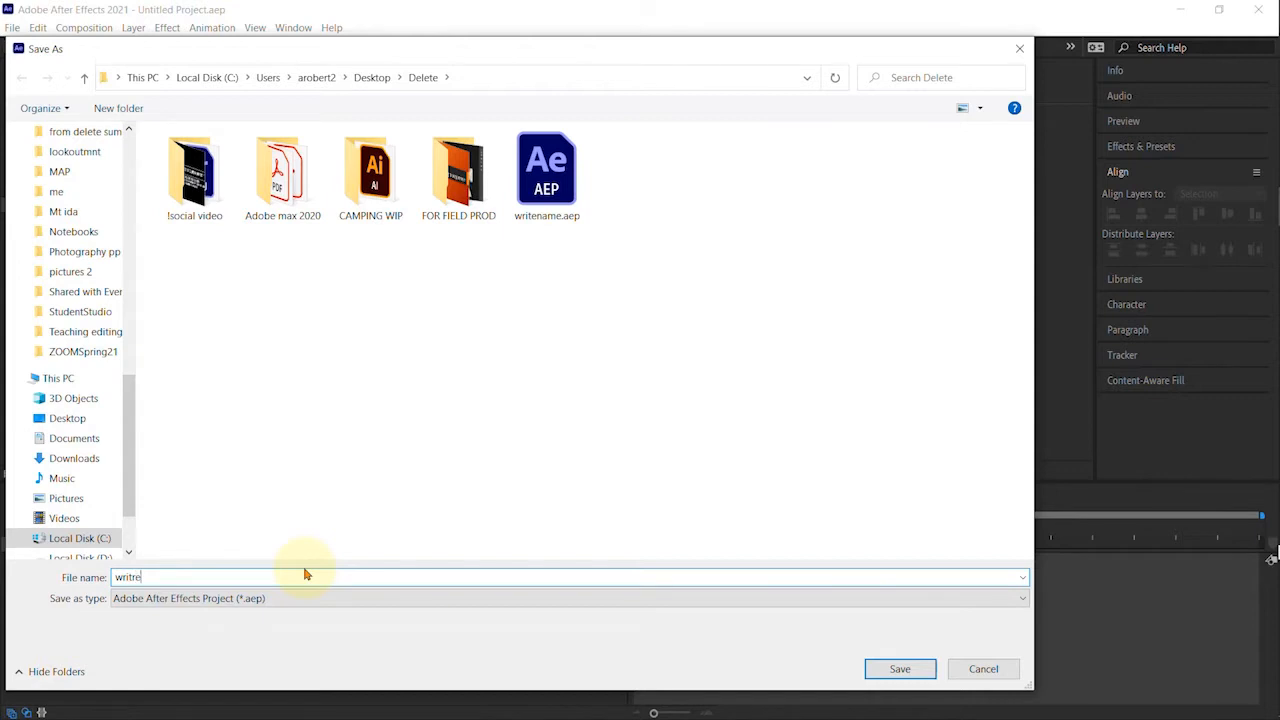
key("Return")
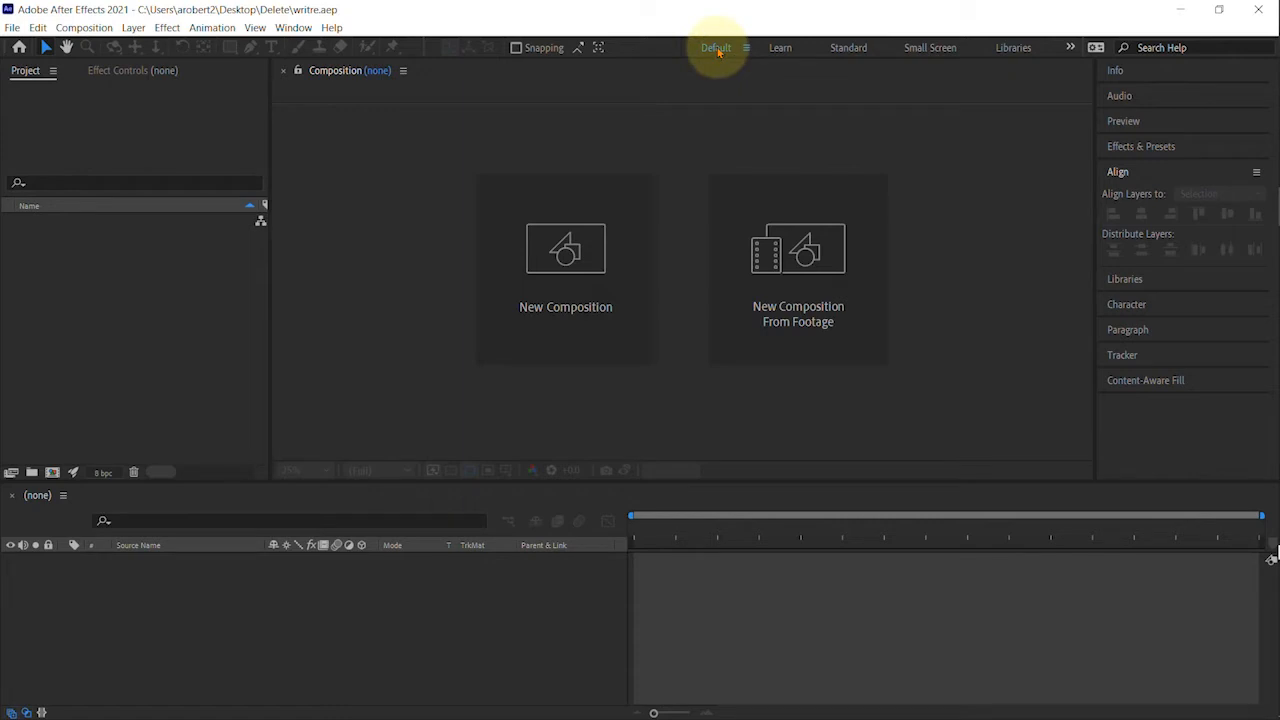
Step: Preview the Standard and Learn workspaces and return to the Default workspace
left_click(850, 50)
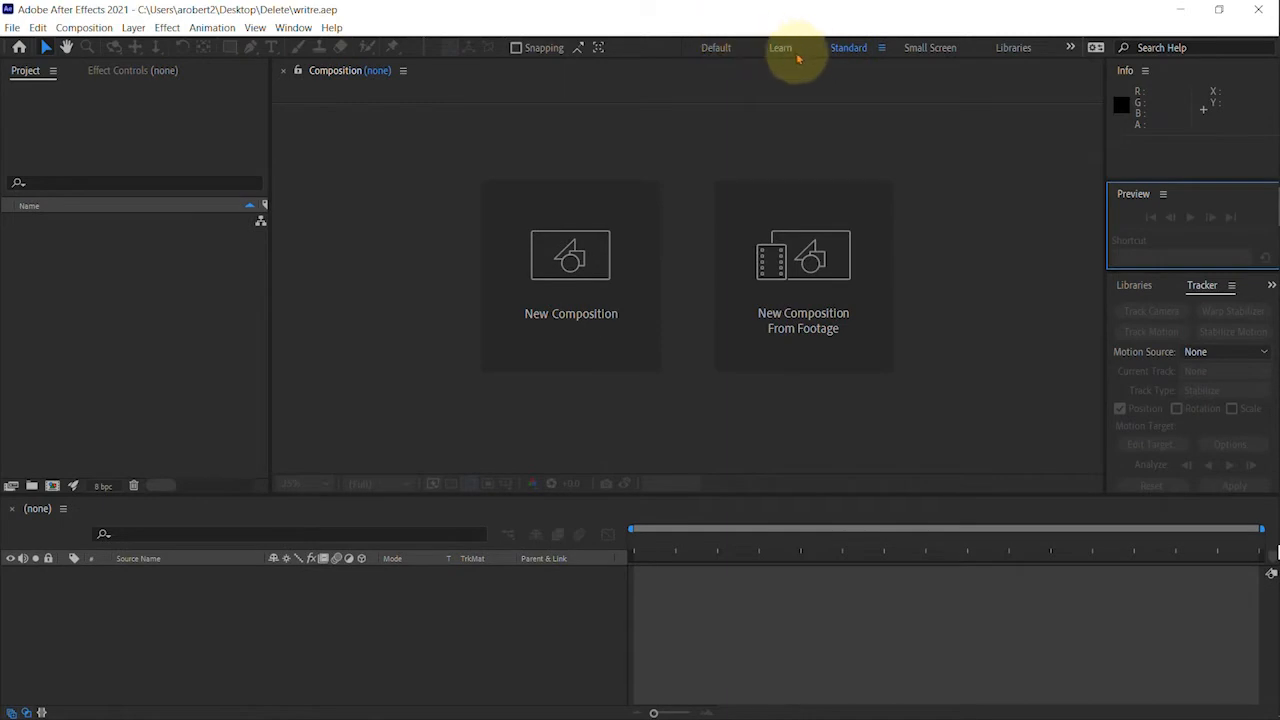
left_click(781, 48)
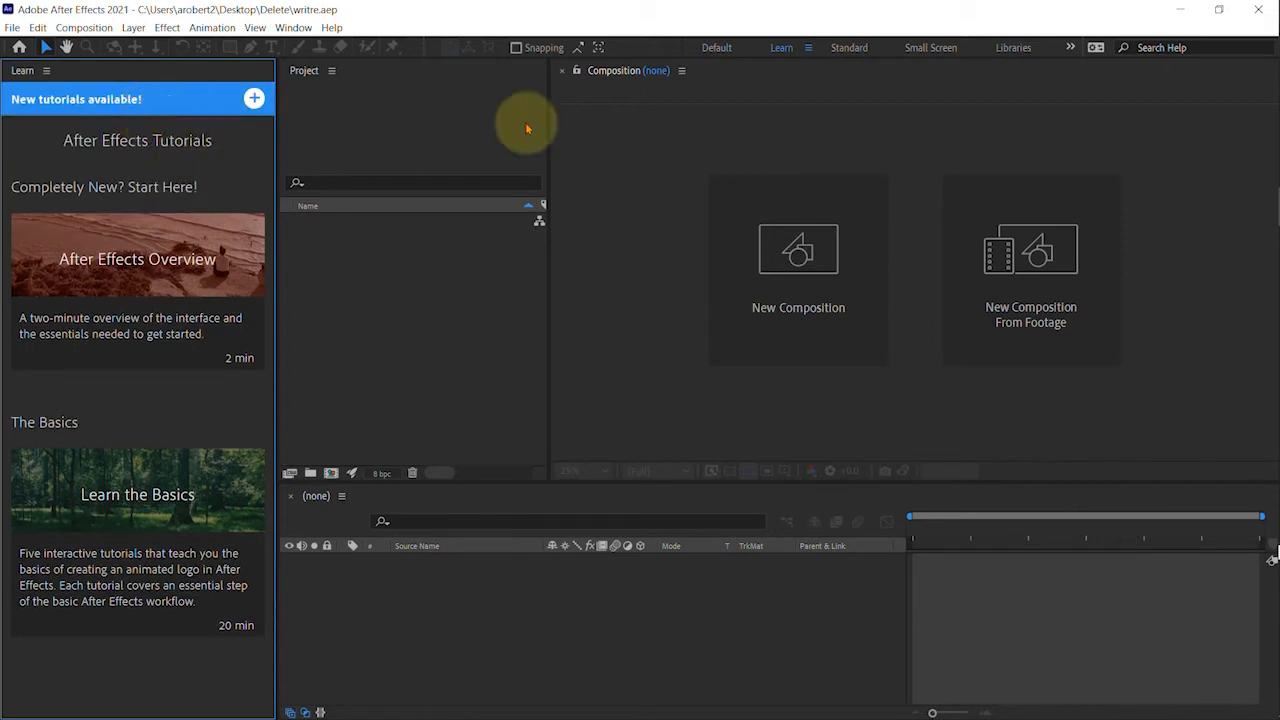
left_click(716, 49)
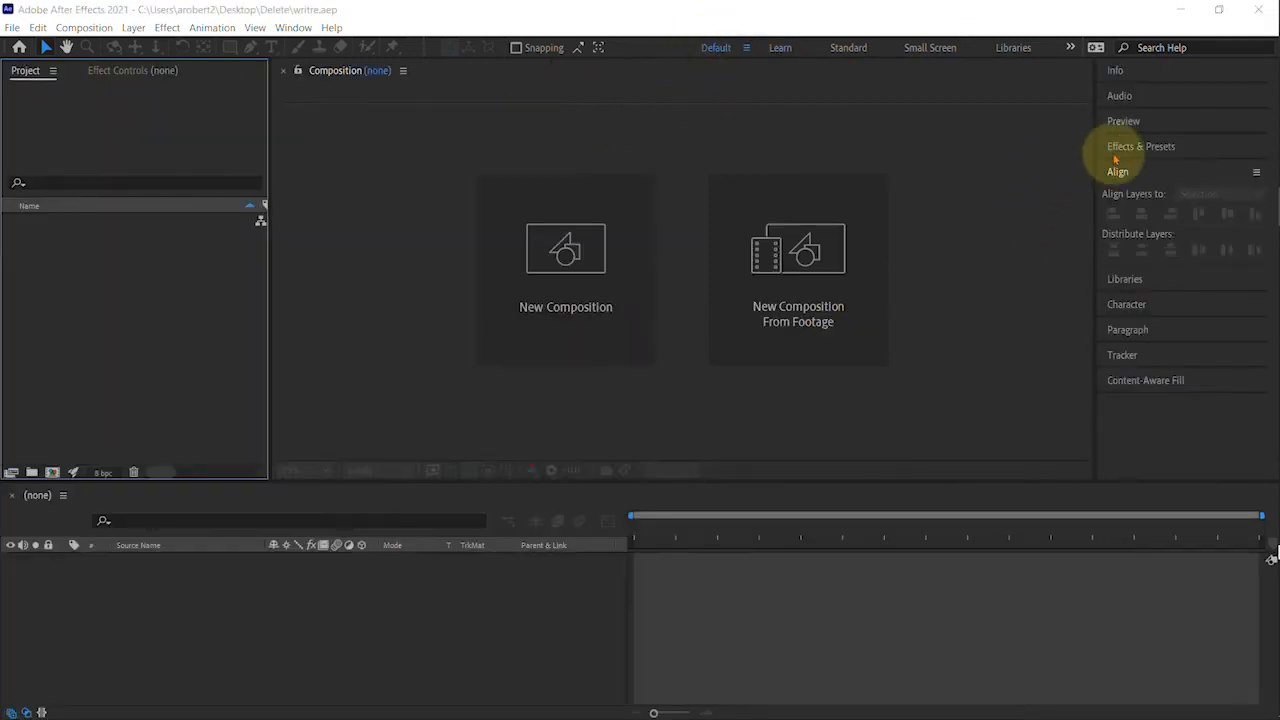
Step: Collapse the Align panel and inspect the contents of the Info and Audio panels, collapsing each again
left_click(1118, 171)
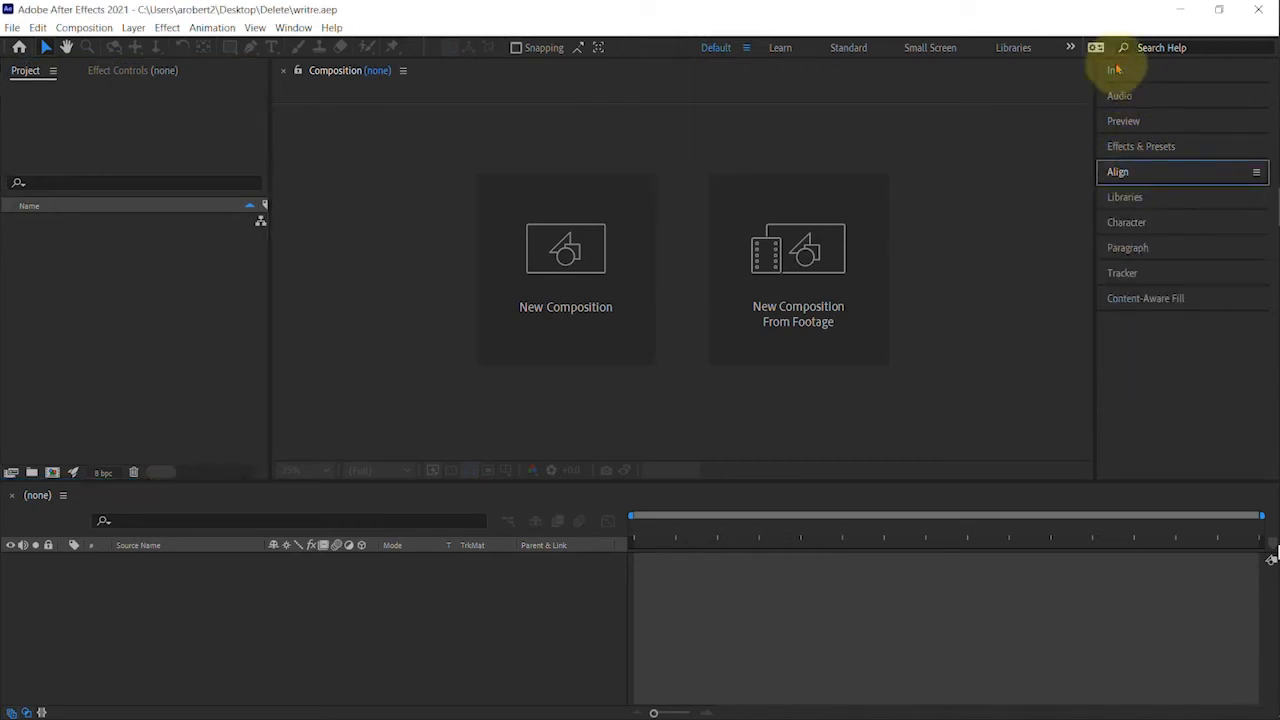
left_click(1125, 196)
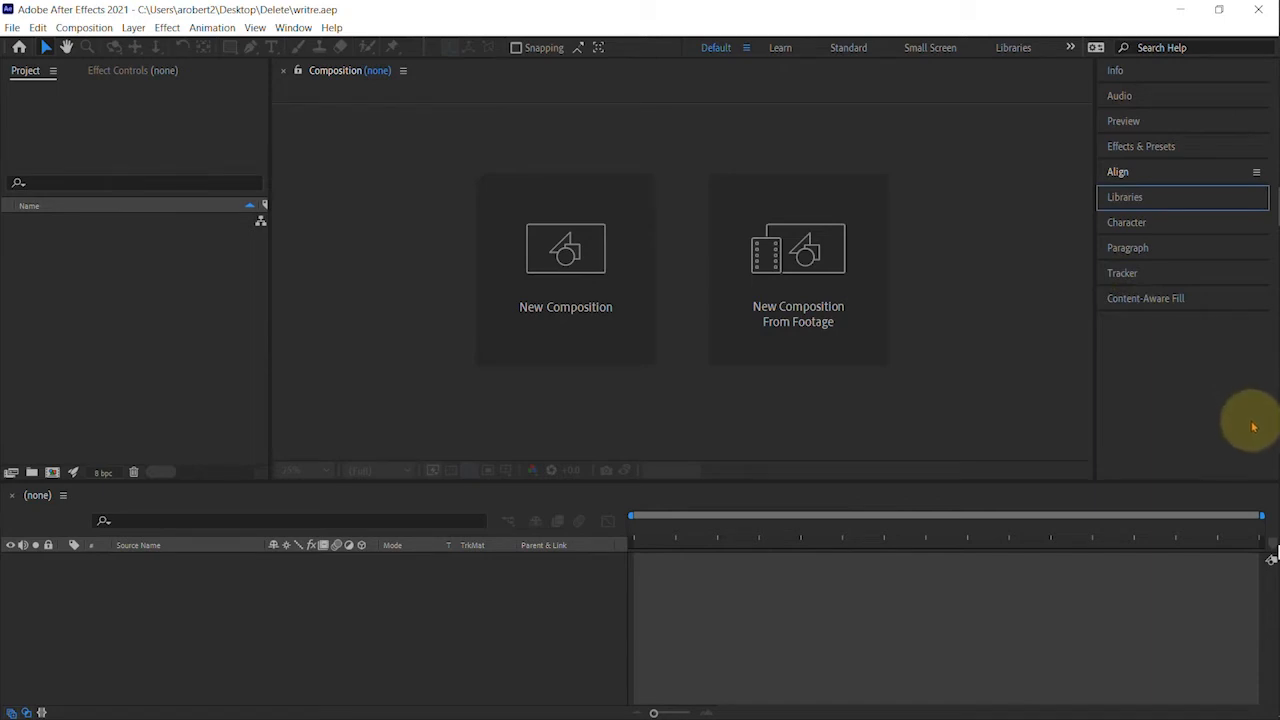
left_click(1114, 72)
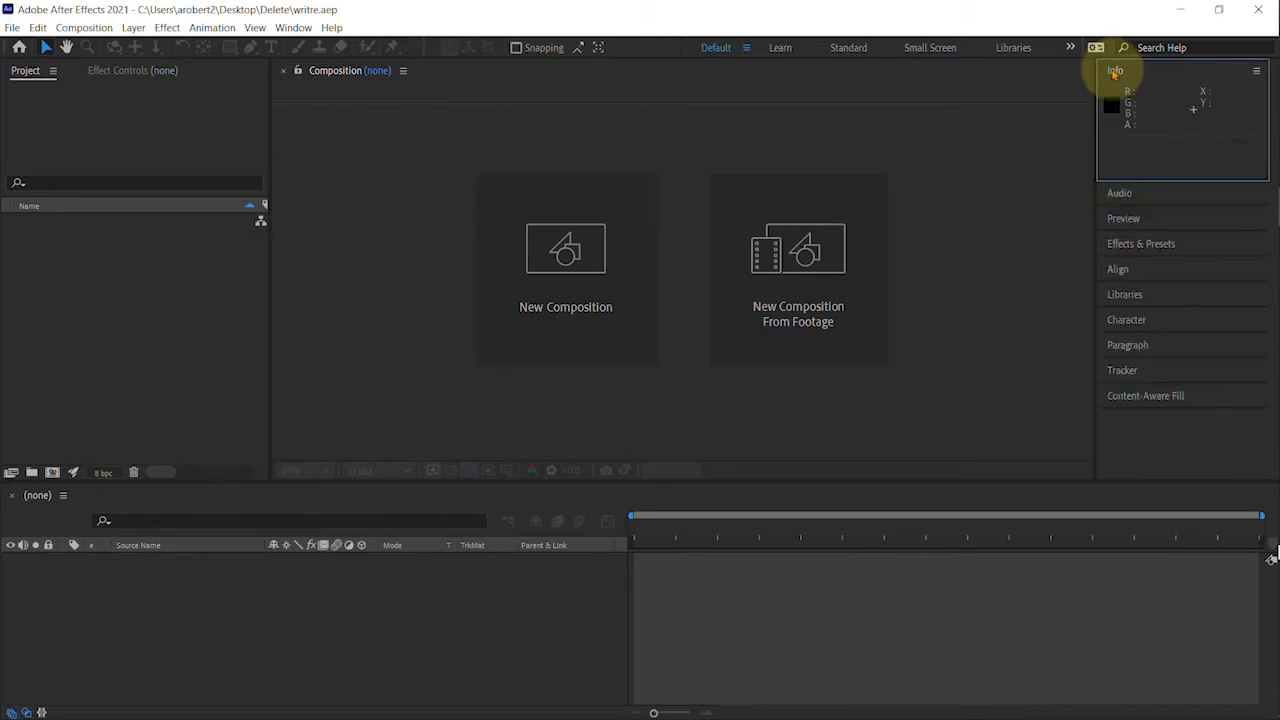
left_click(1114, 72)
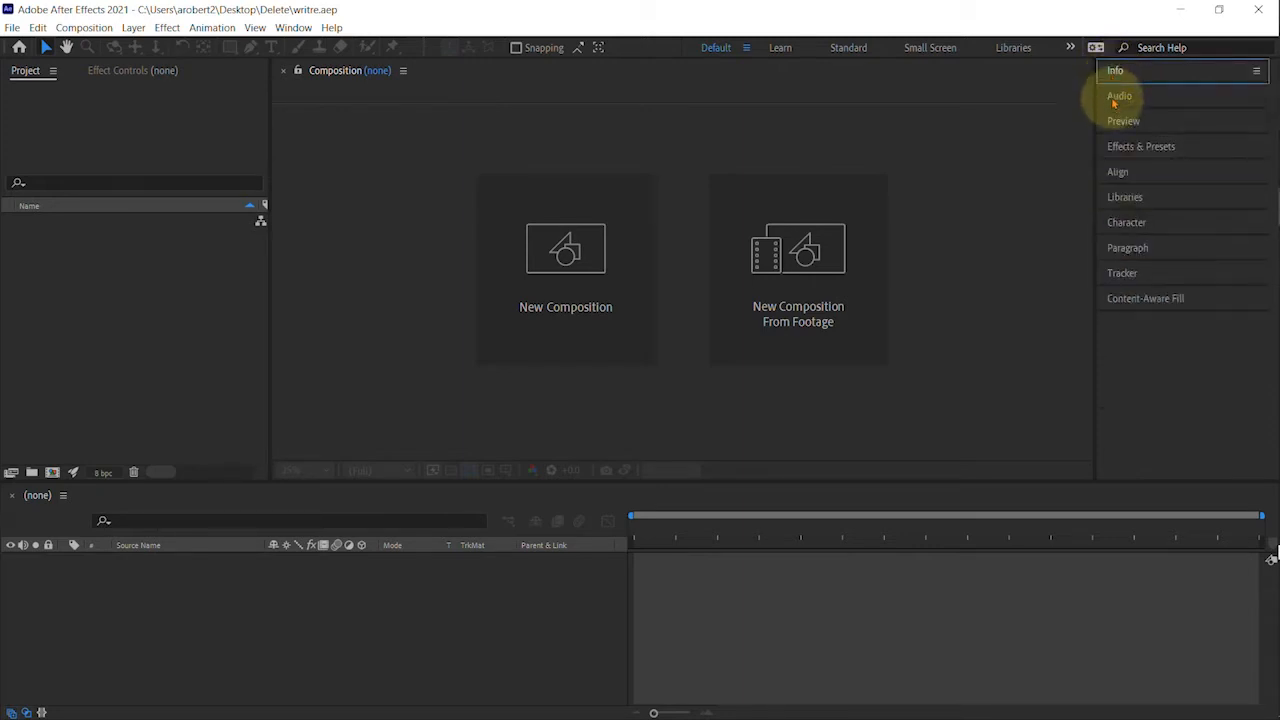
left_click(1115, 99)
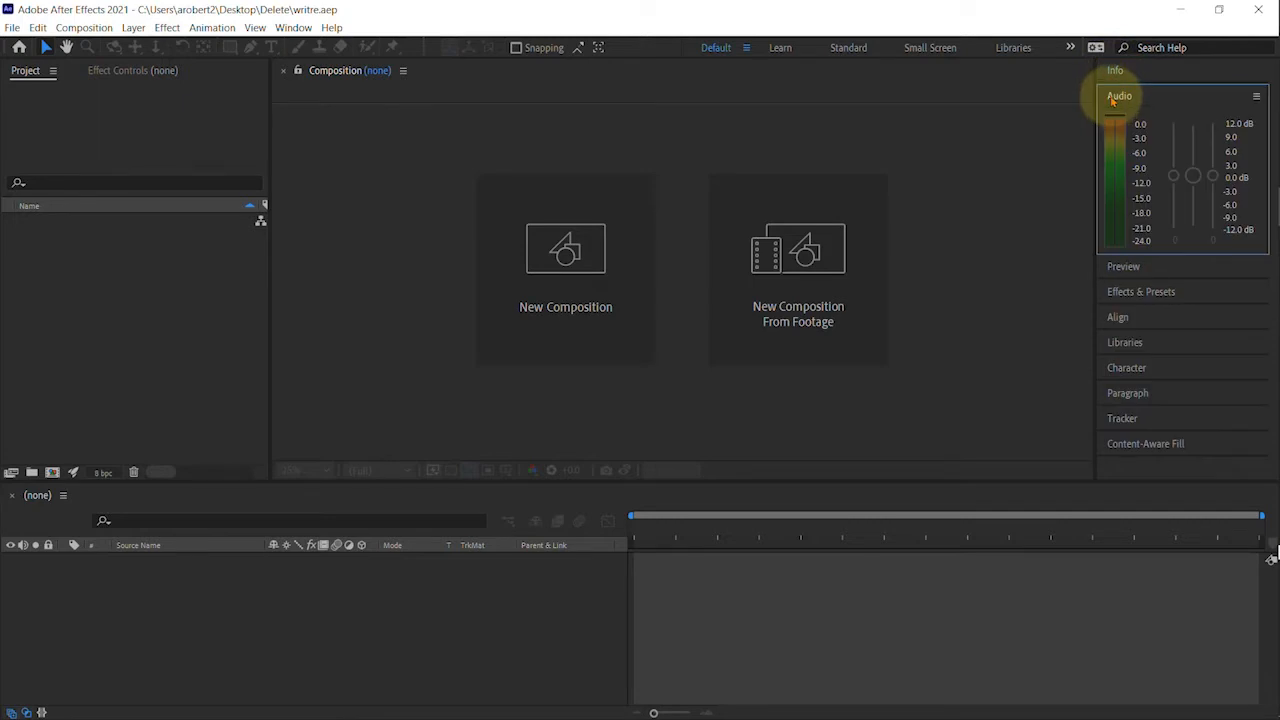
left_click(1113, 99)
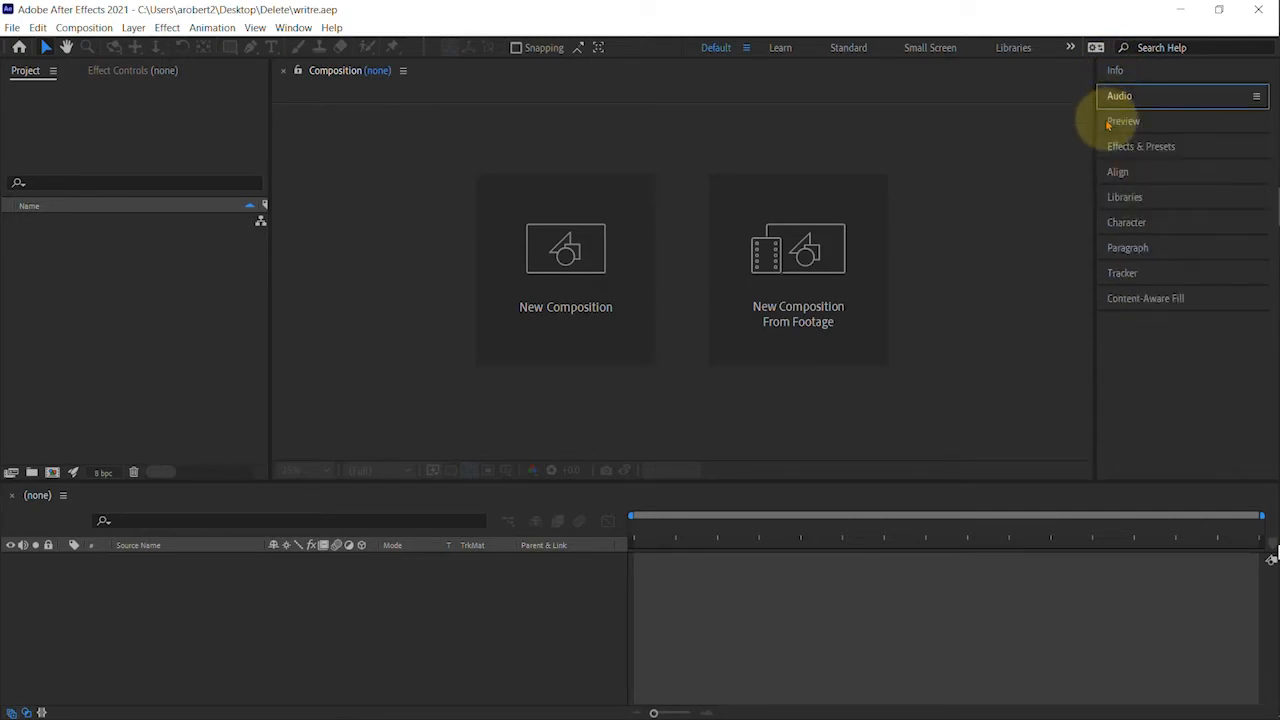
Step: Expand the Preview panel, view it maximized, and return it to its collapsed state in the Default layout
left_click(1117, 121)
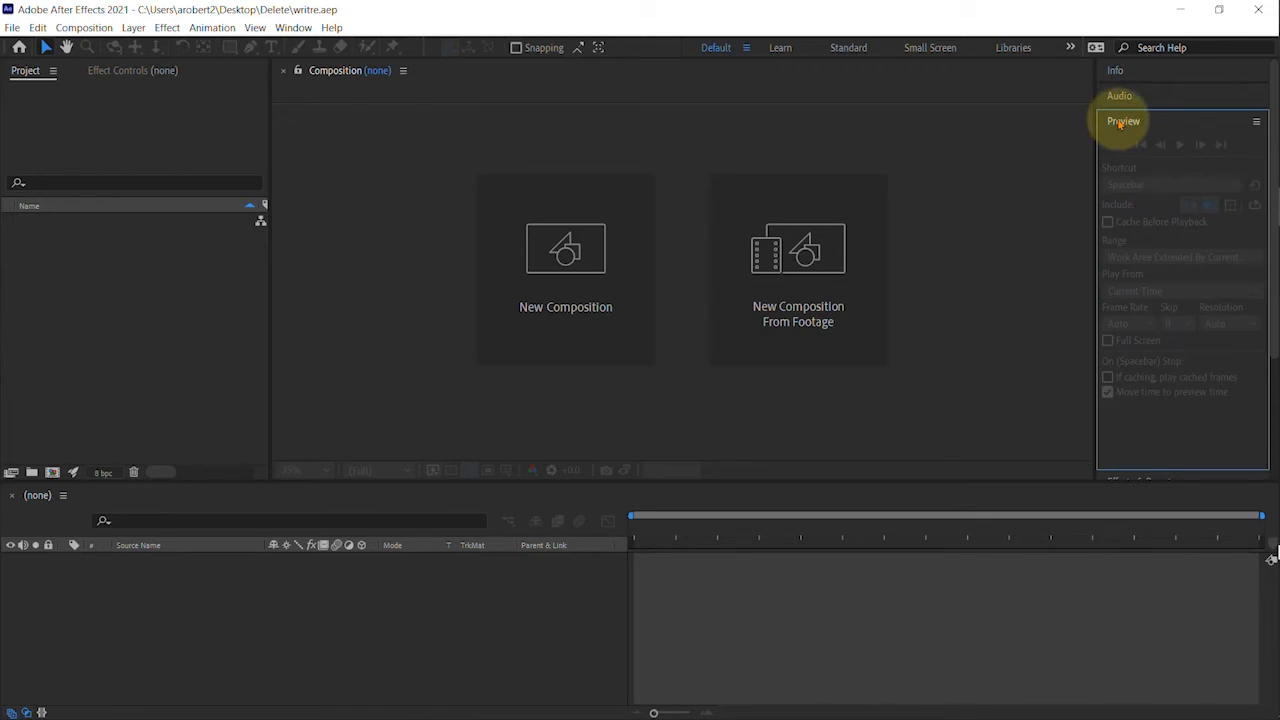
double_click(1120, 122)
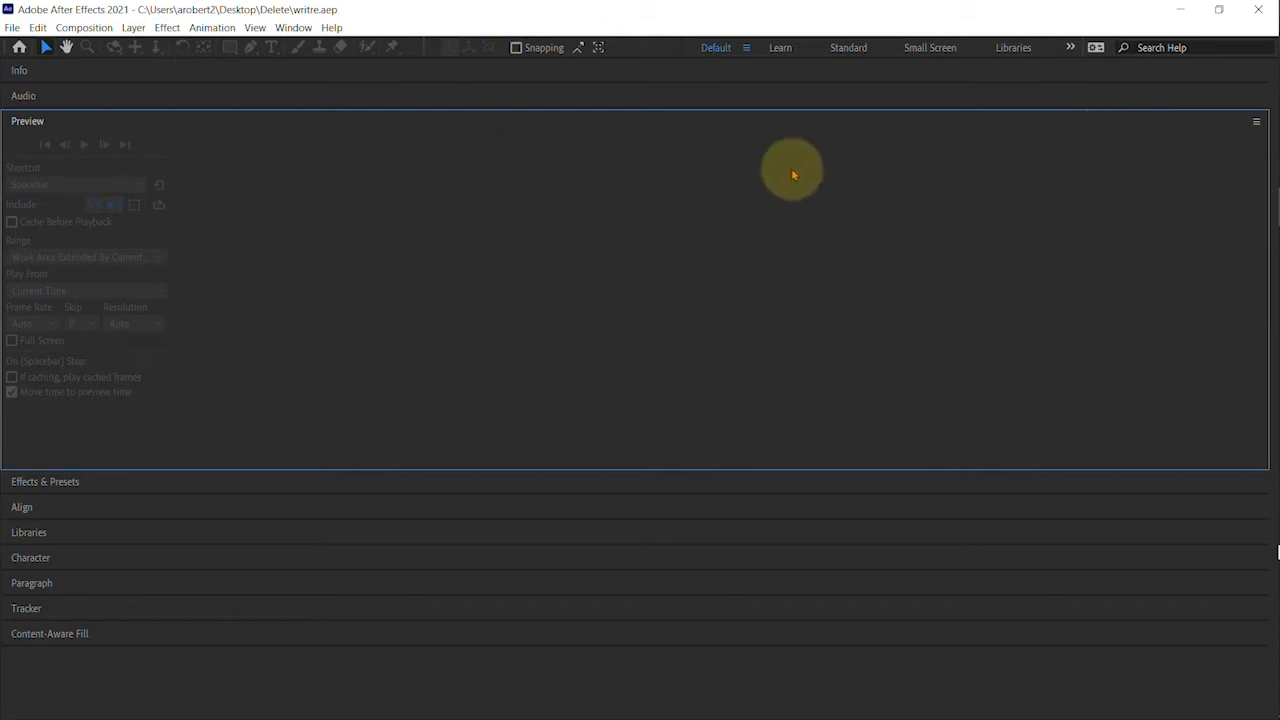
double_click(22, 121)
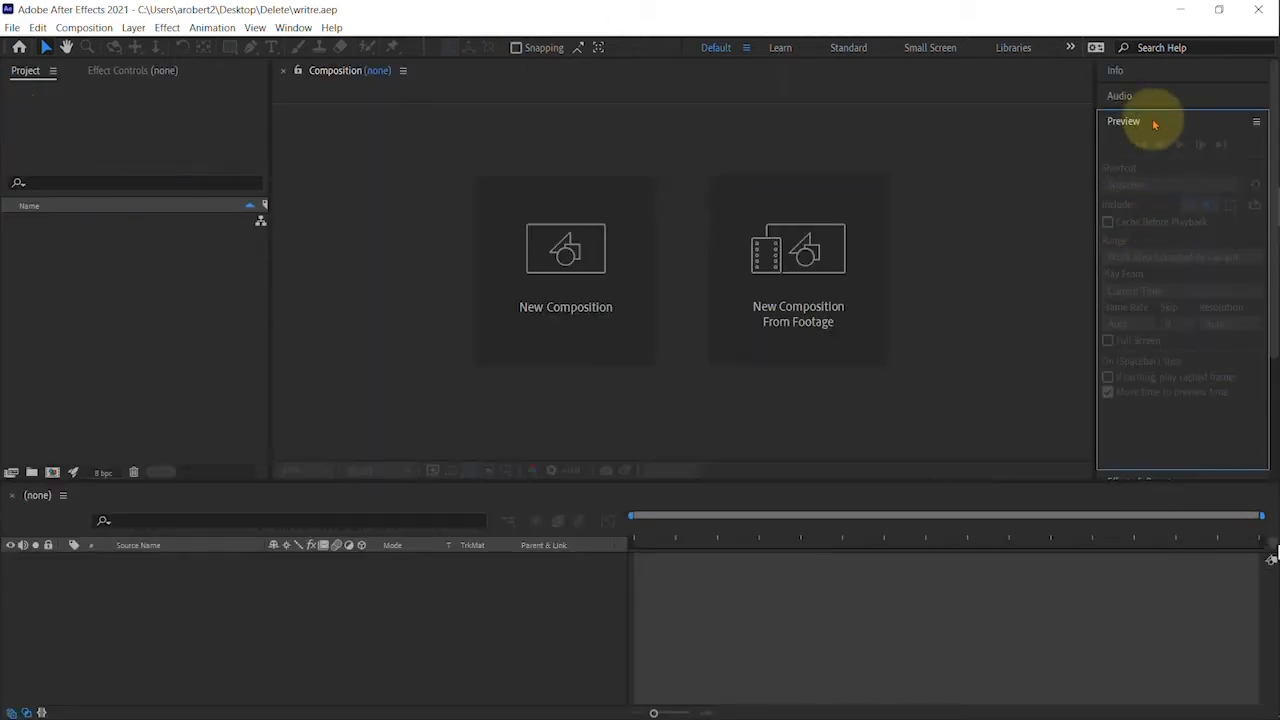
left_click(1123, 121)
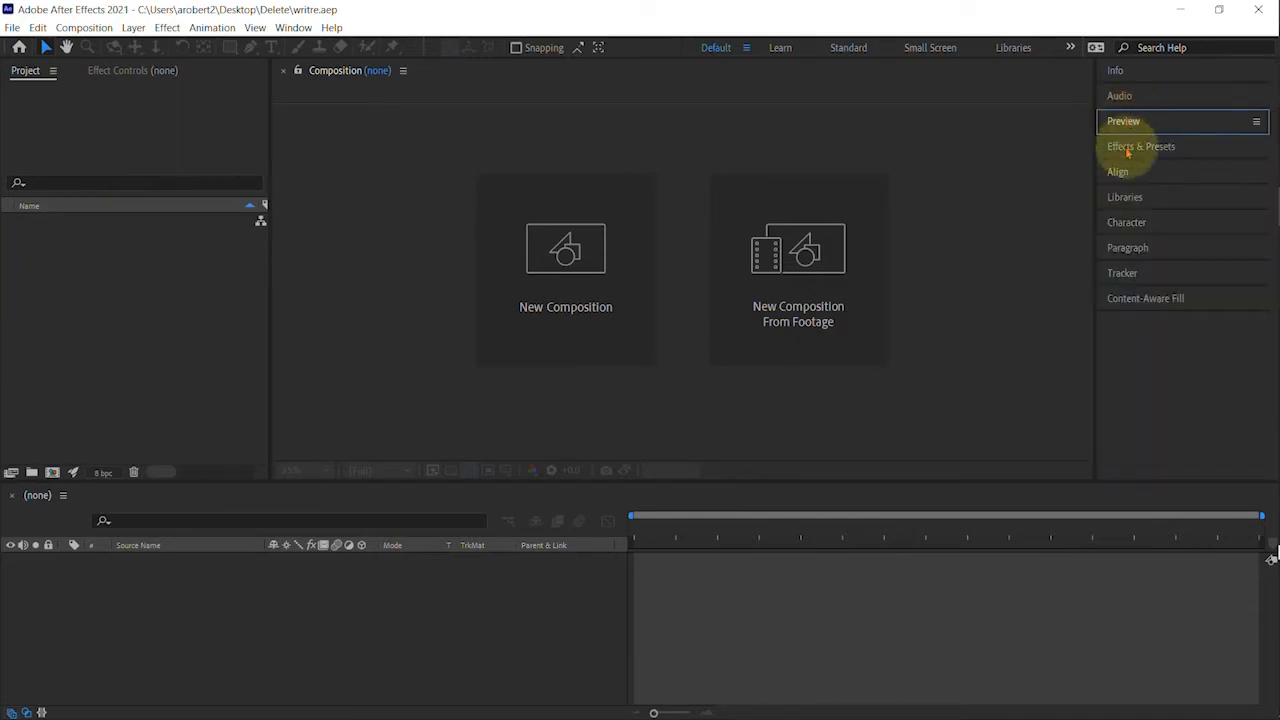
Step: Inspect the Effects & Presets categories at normal and full-window size, restoring the layout with the list expanded
left_click(1127, 148)
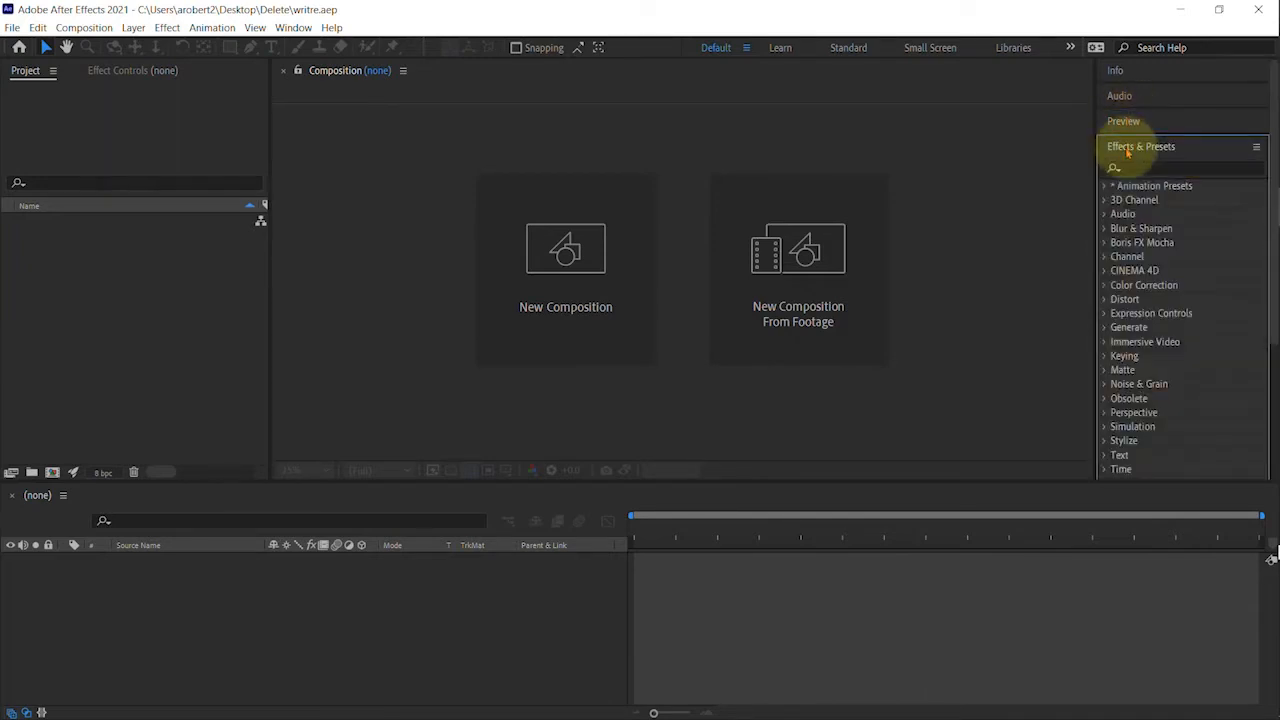
left_click(1127, 150)
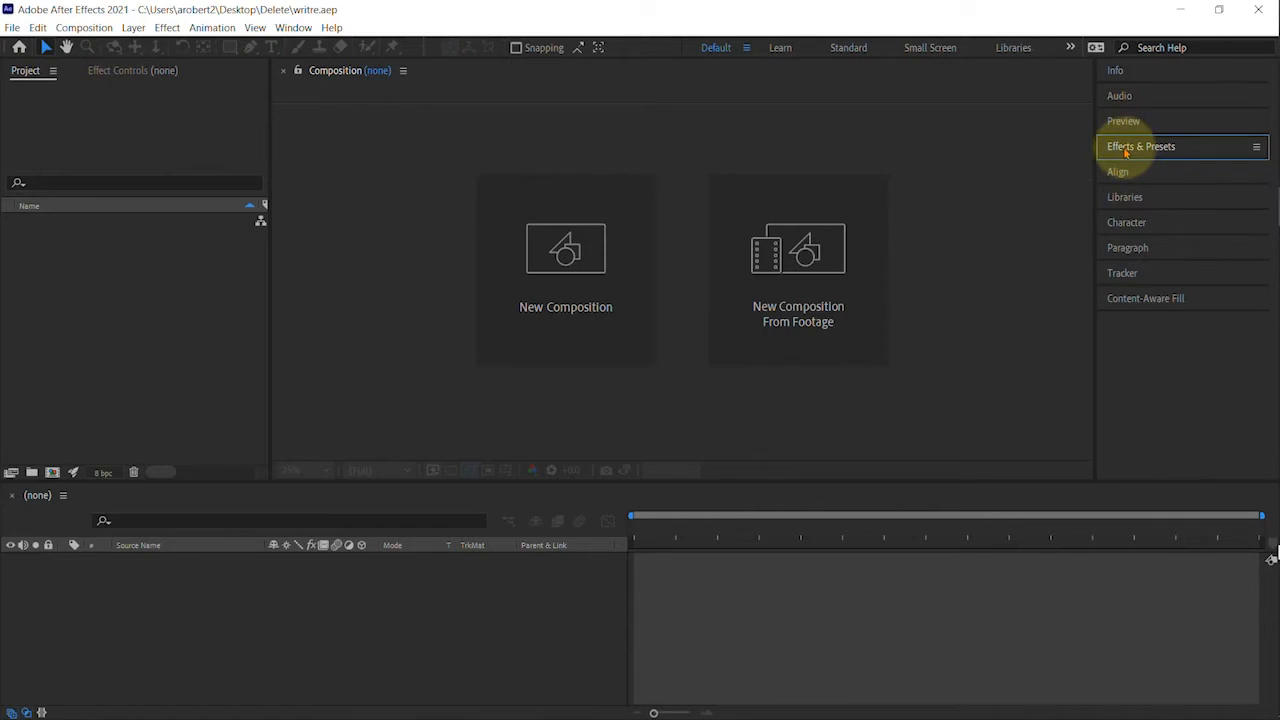
double_click(1126, 150)
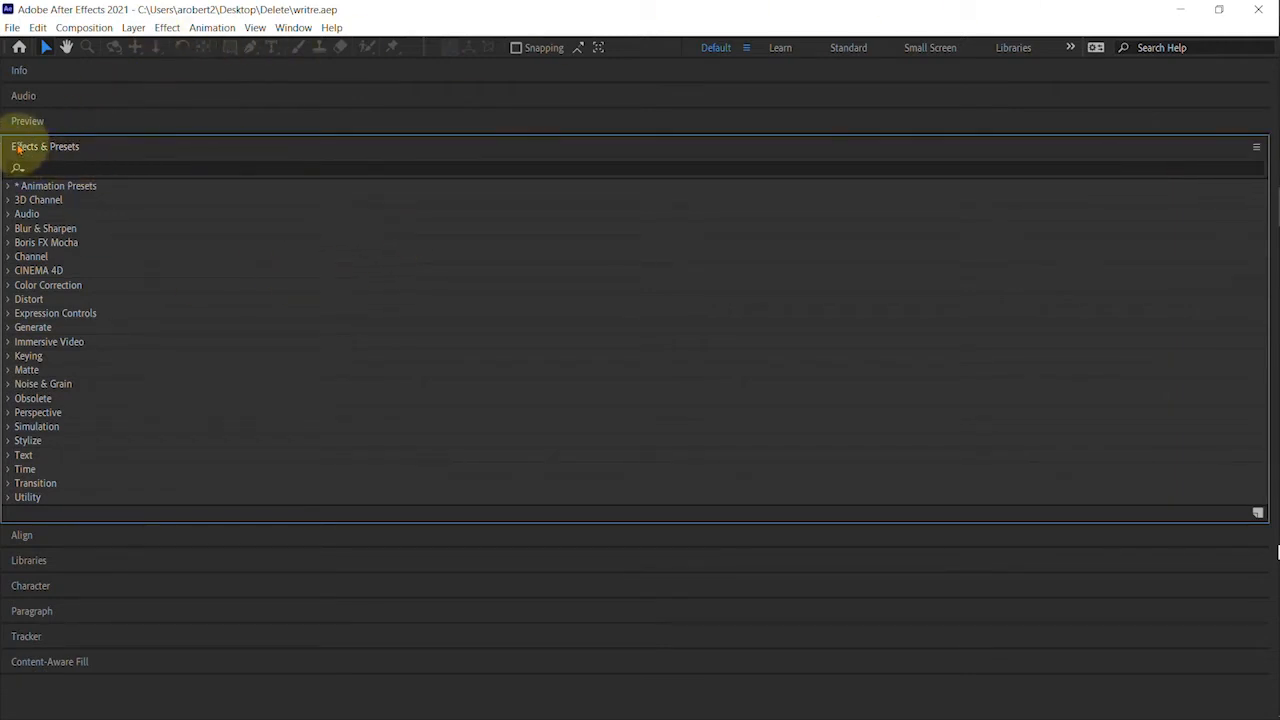
key("grave")
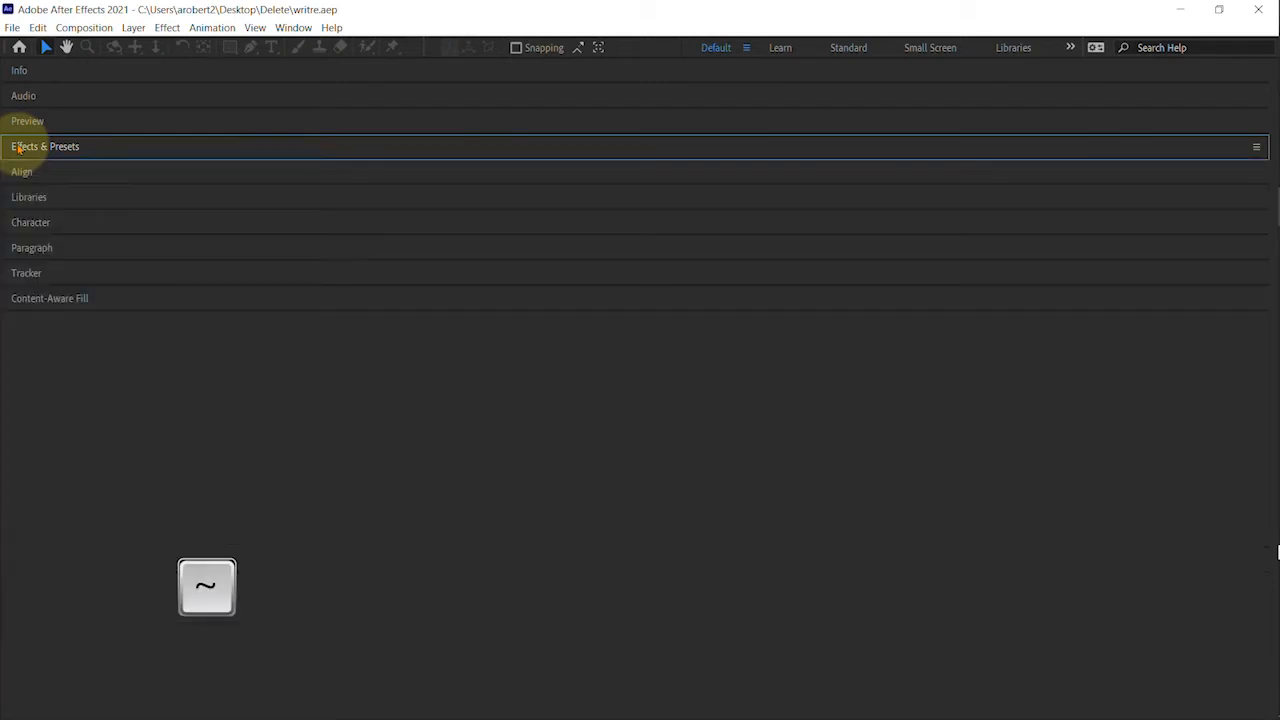
left_click(20, 146)
key("grave")
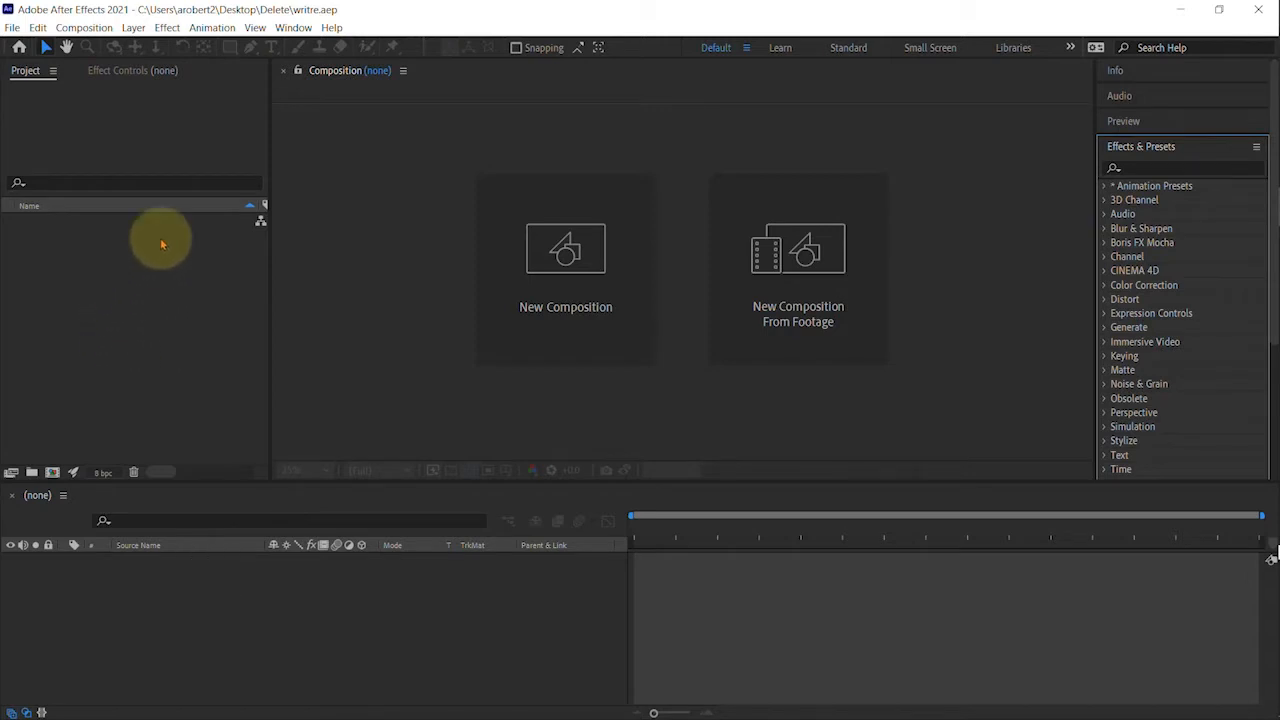
Step: View the Composition panel at full-window size and restore it to its place in the layout
left_click(331, 172)
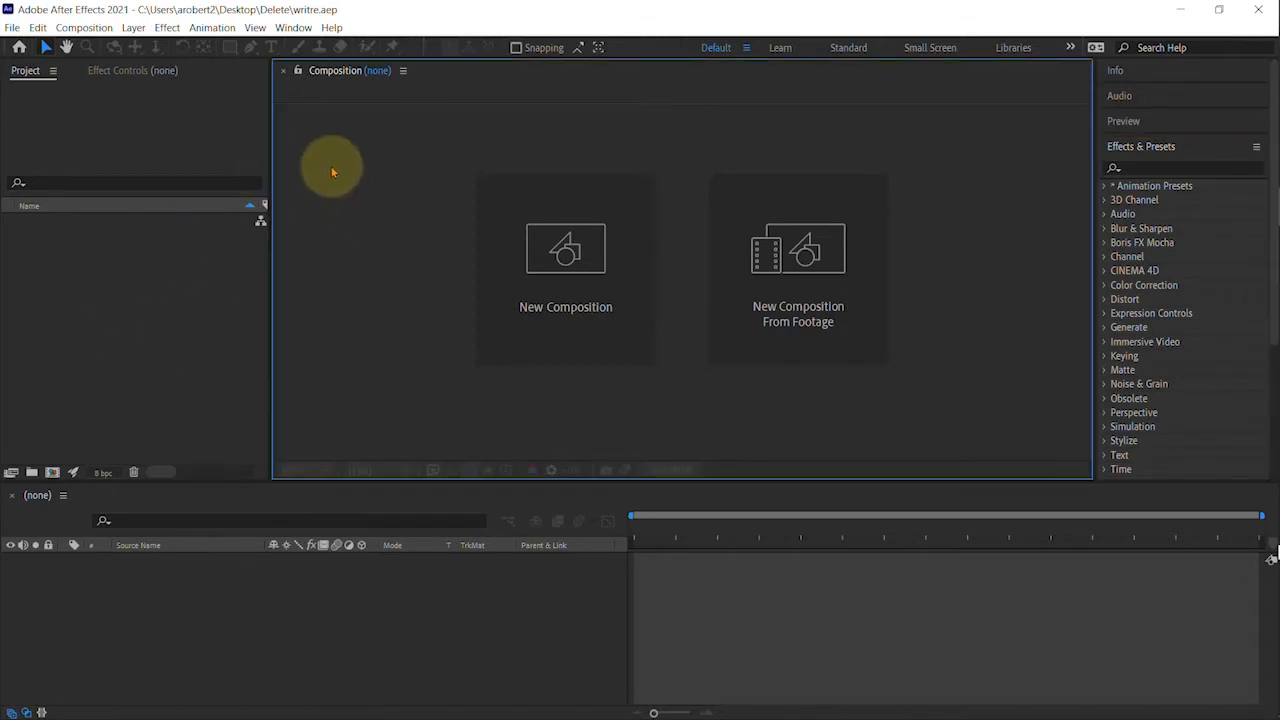
key("grave")
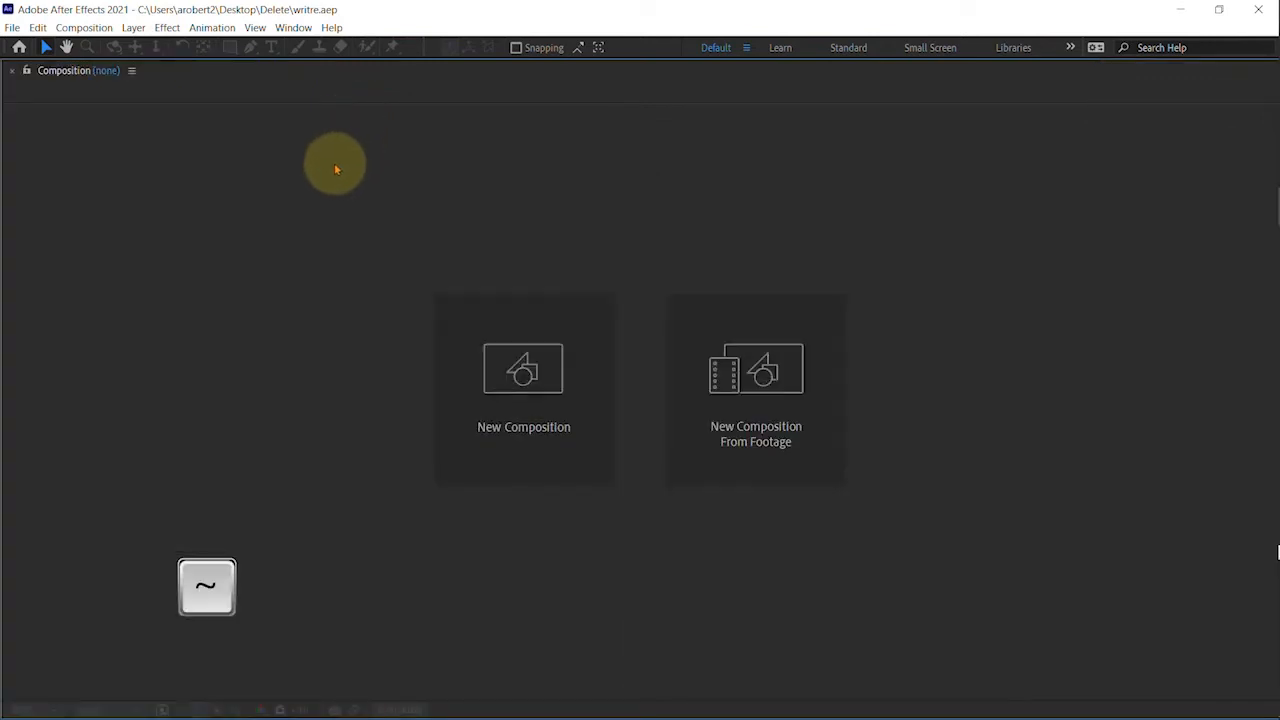
key("grave")
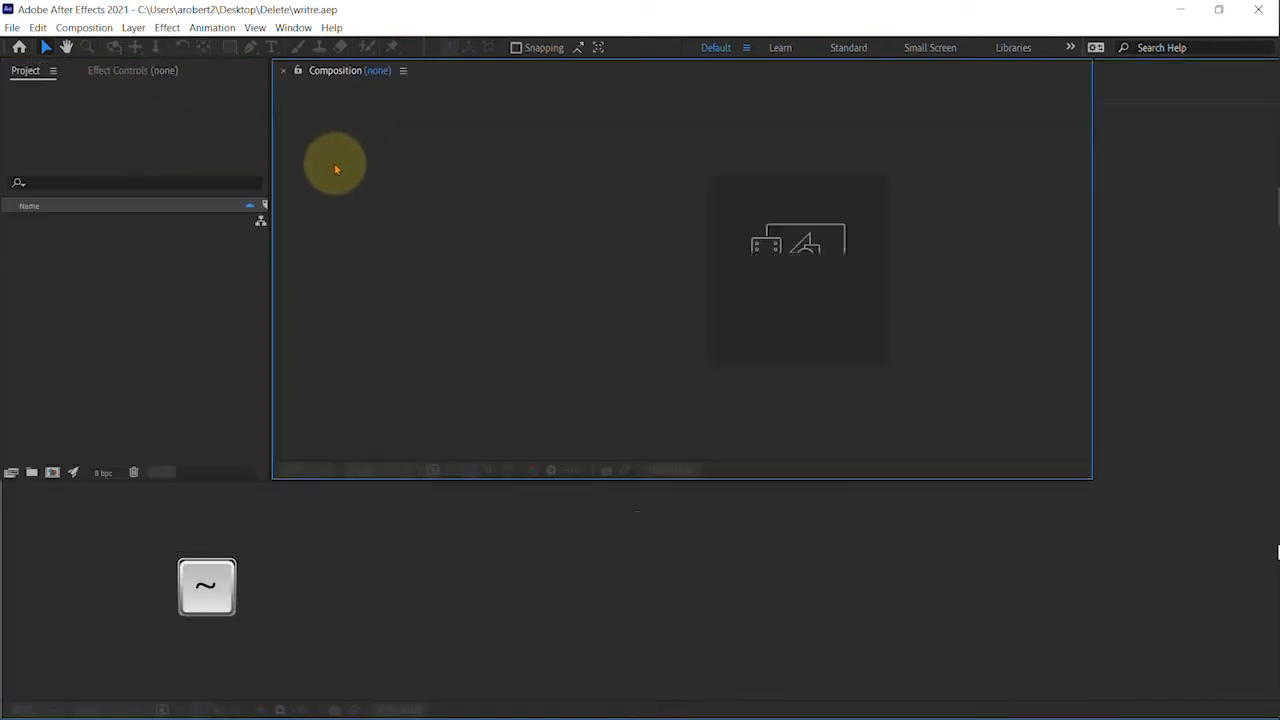
Step: Maximize the Timeline panel twice to view it full-window, restoring the normal layout each time
left_click(206, 565)
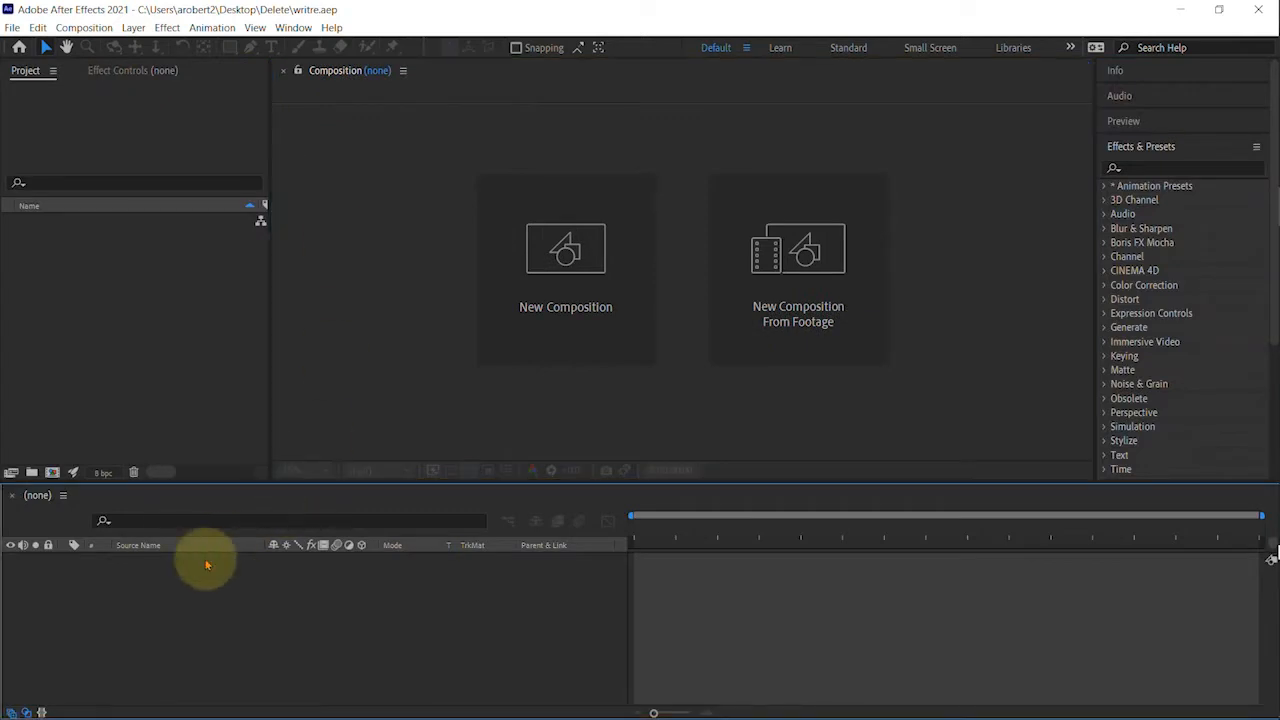
key("grave")
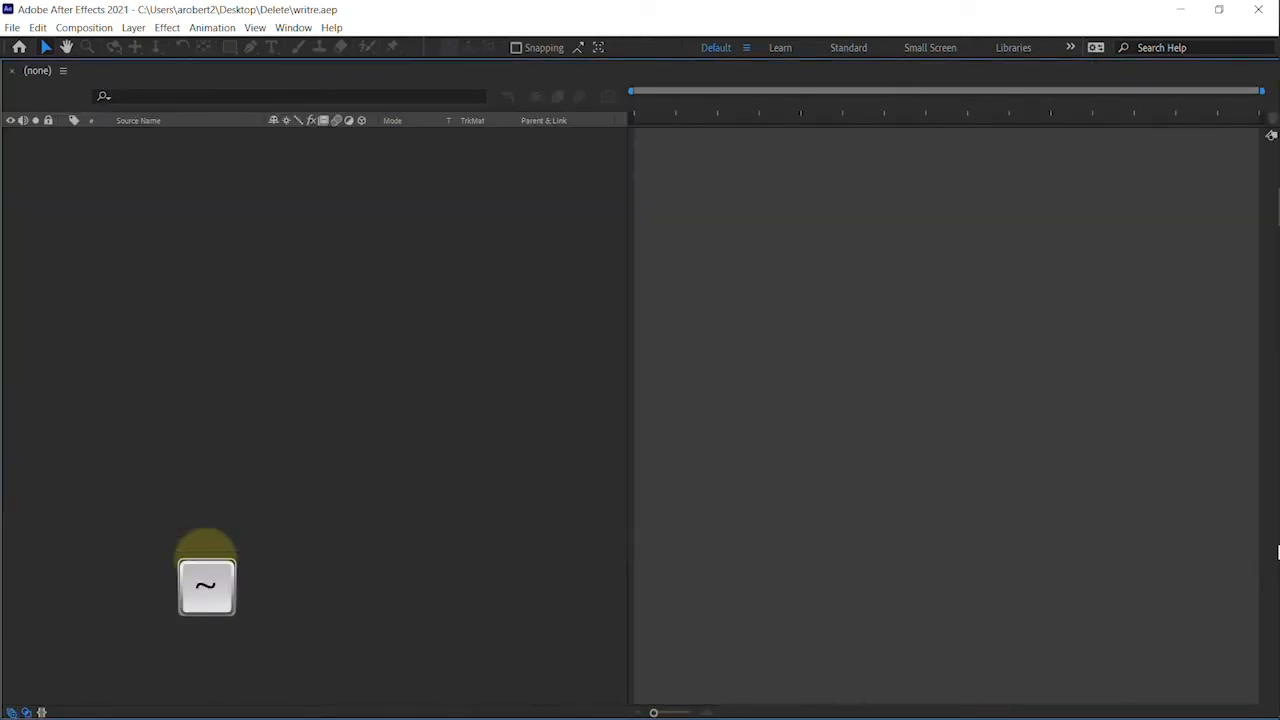
key("grave")
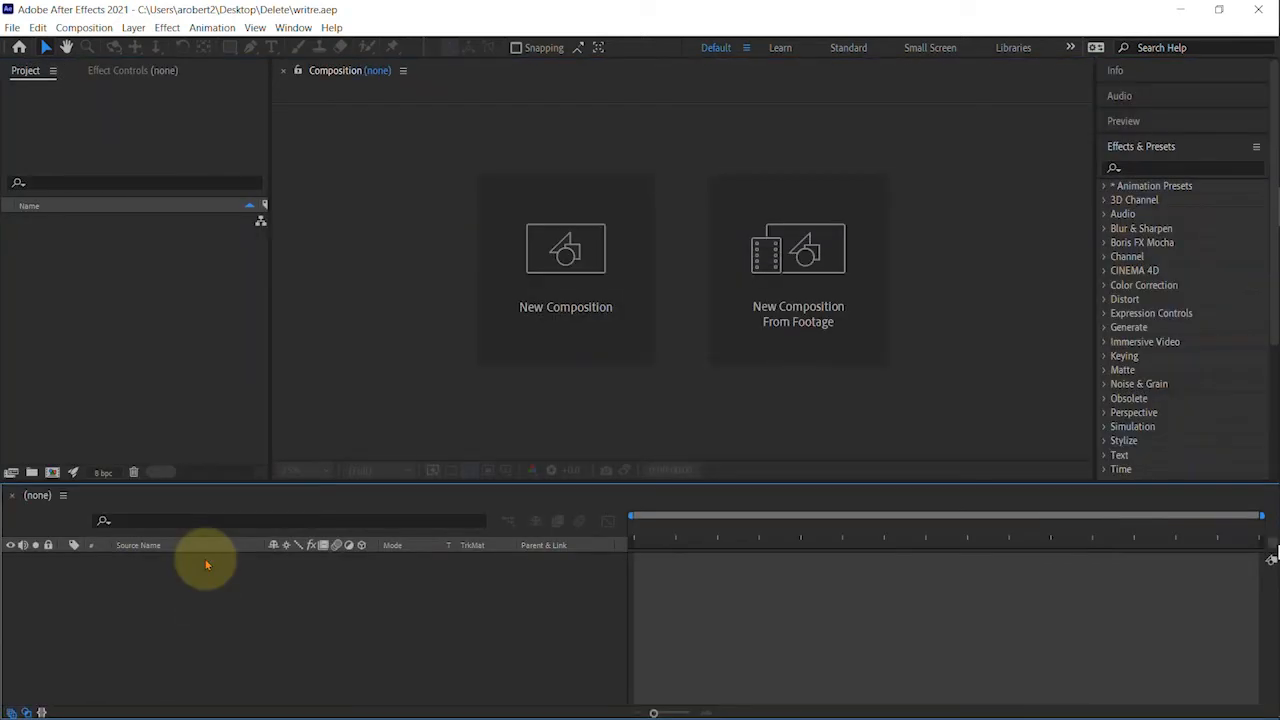
double_click(37, 496)
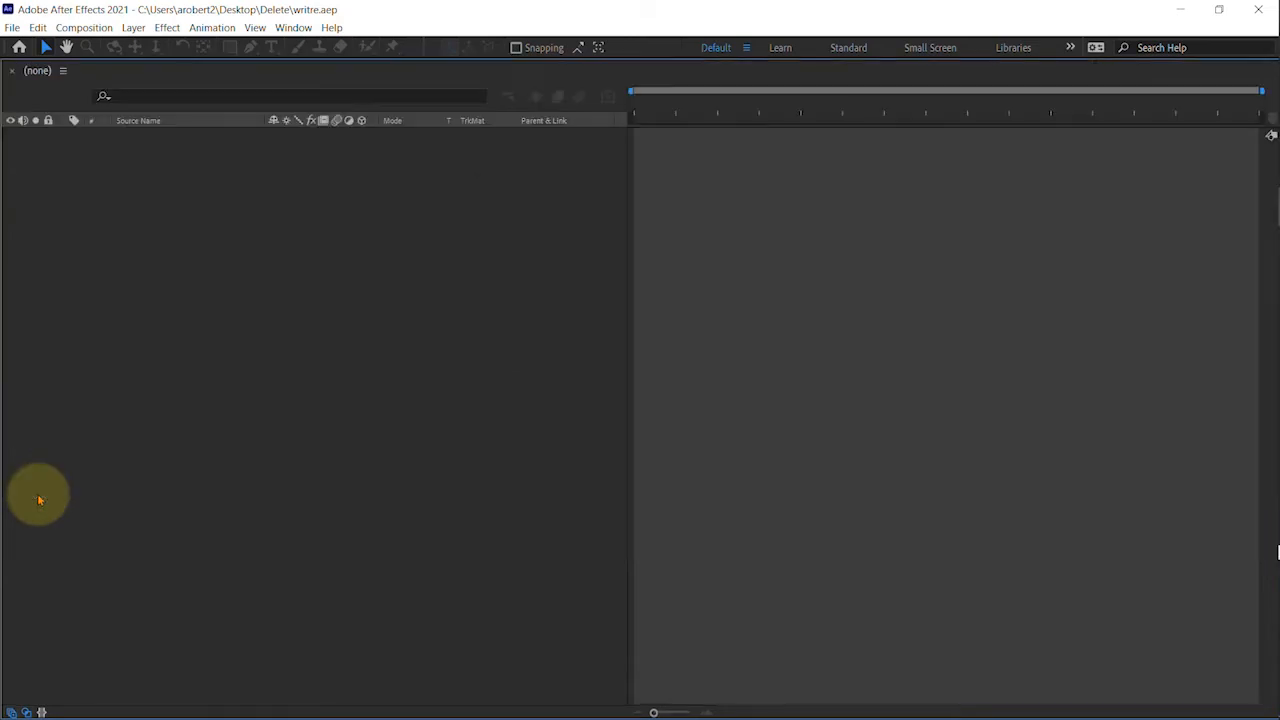
double_click(37, 72)
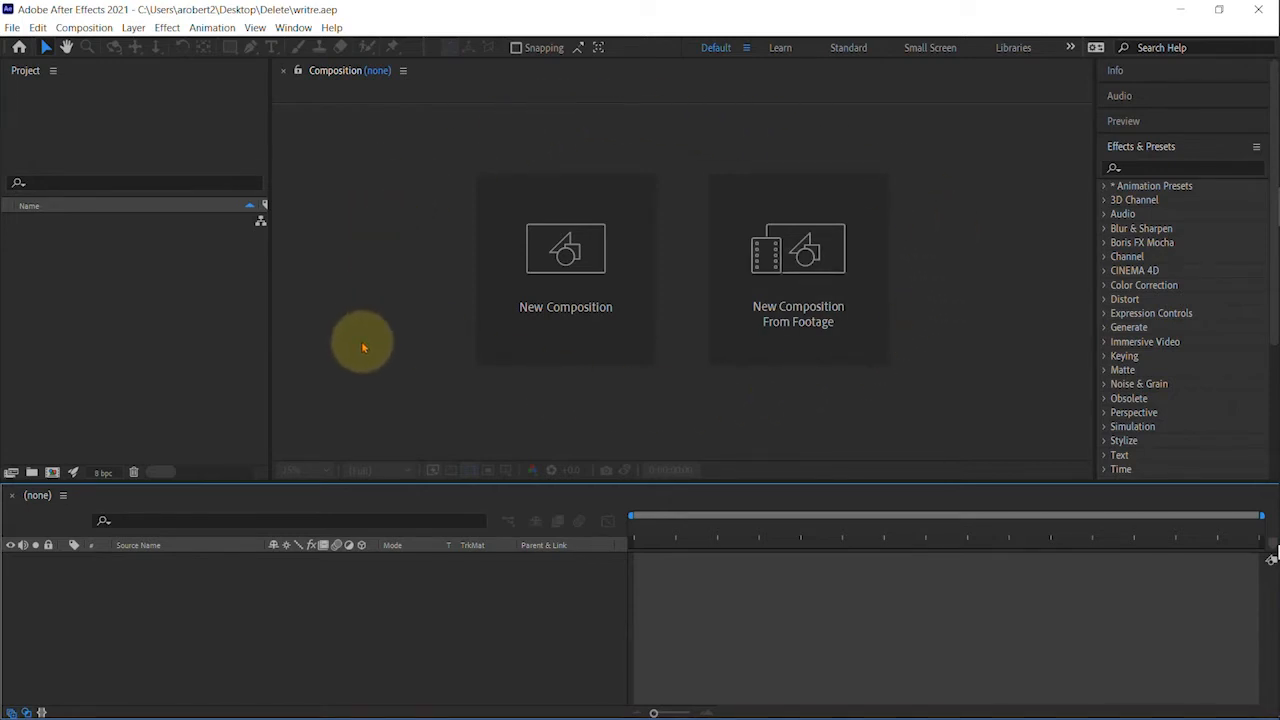
Step: Collapse Effects & Presets and reopen the missing Effect Controls panel, leaving the Project panel in front
left_click(1141, 147)
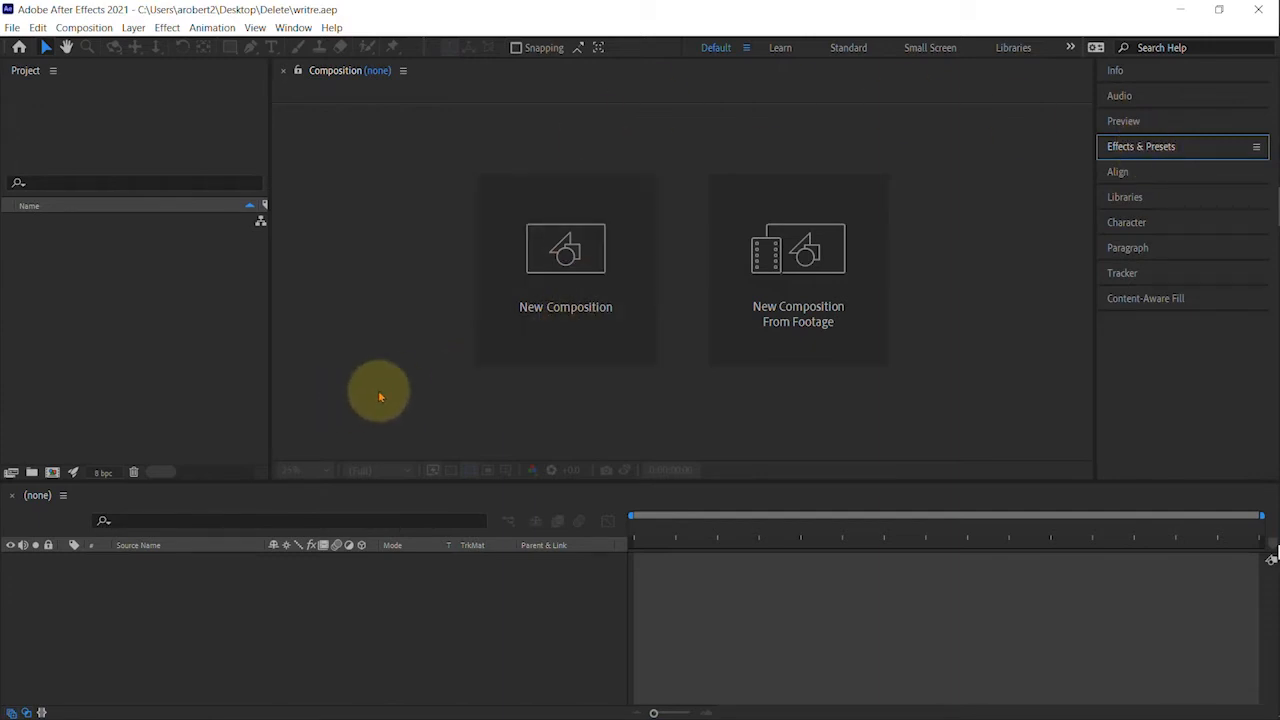
left_click(290, 27)
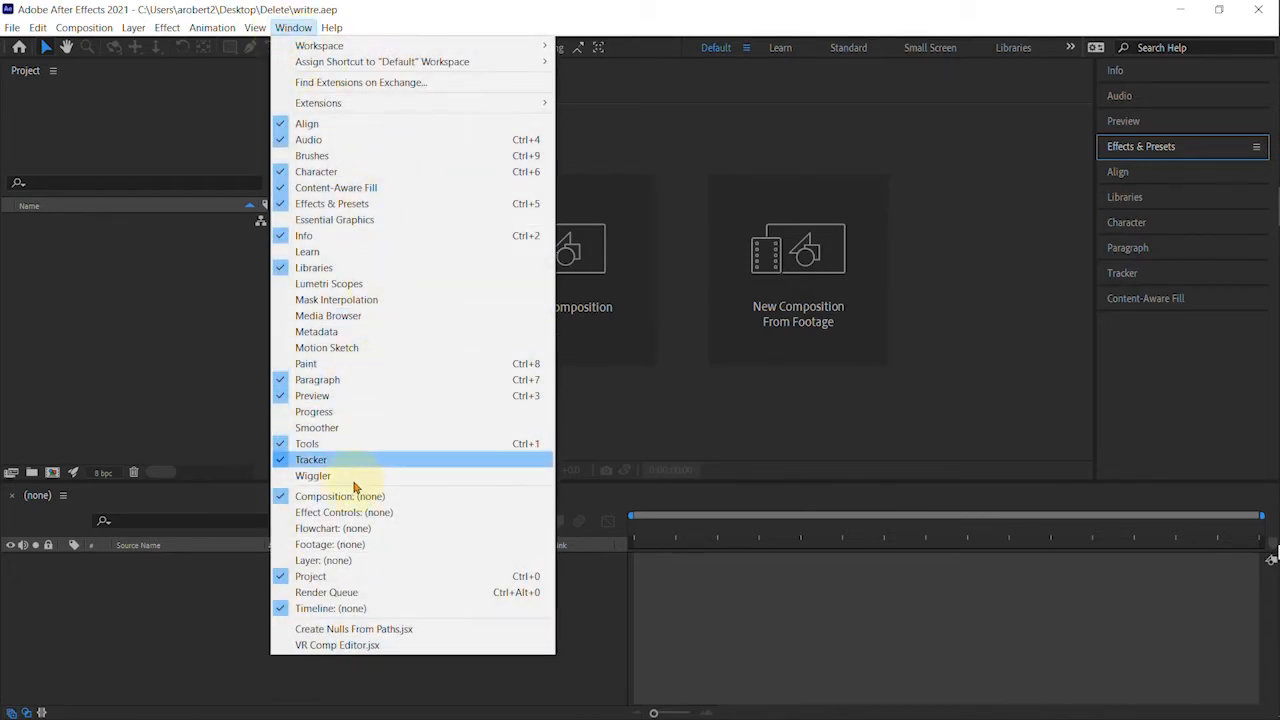
left_click(350, 512)
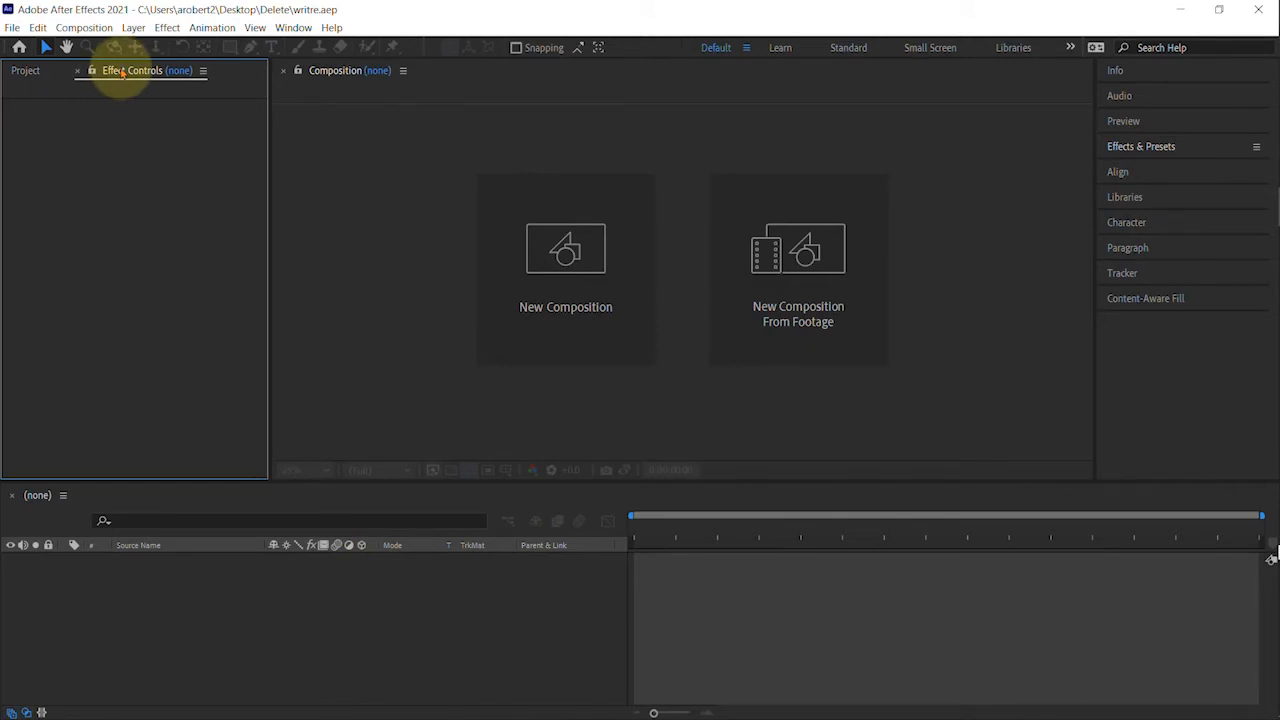
left_click(26, 72)
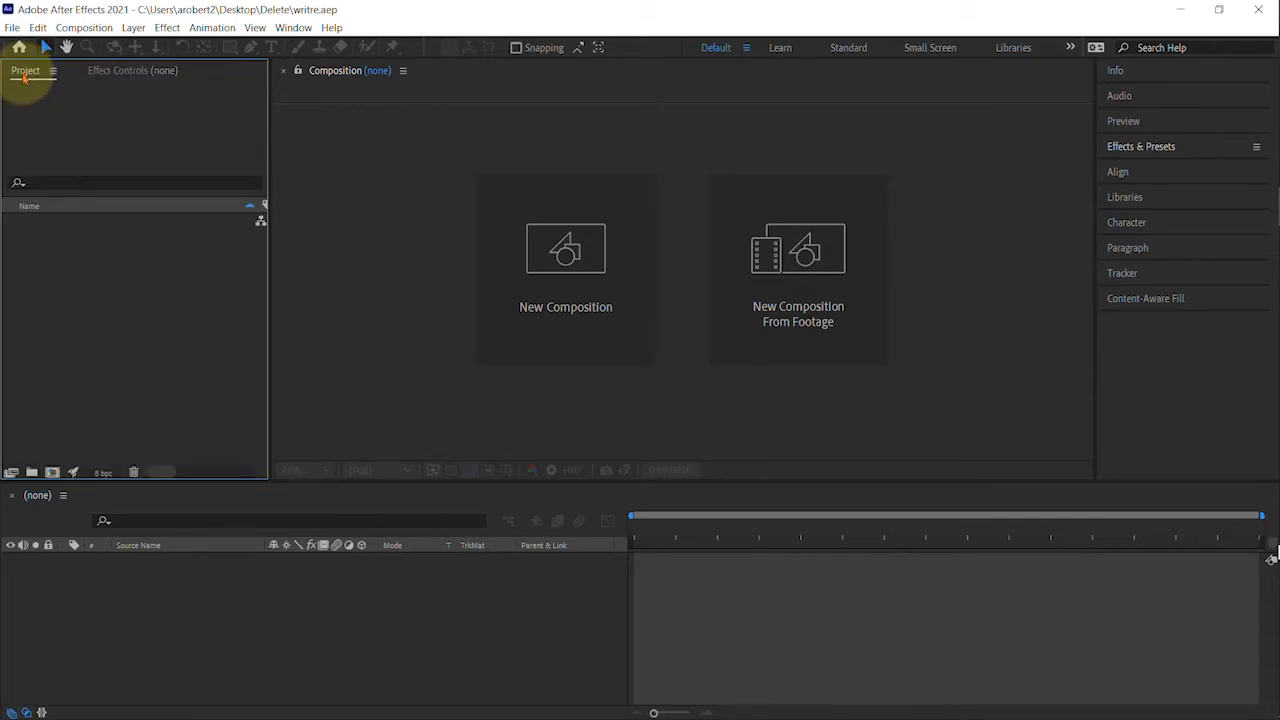
Step: Start a new composition from the Project panel and name it "write name"
right_click(124, 324)
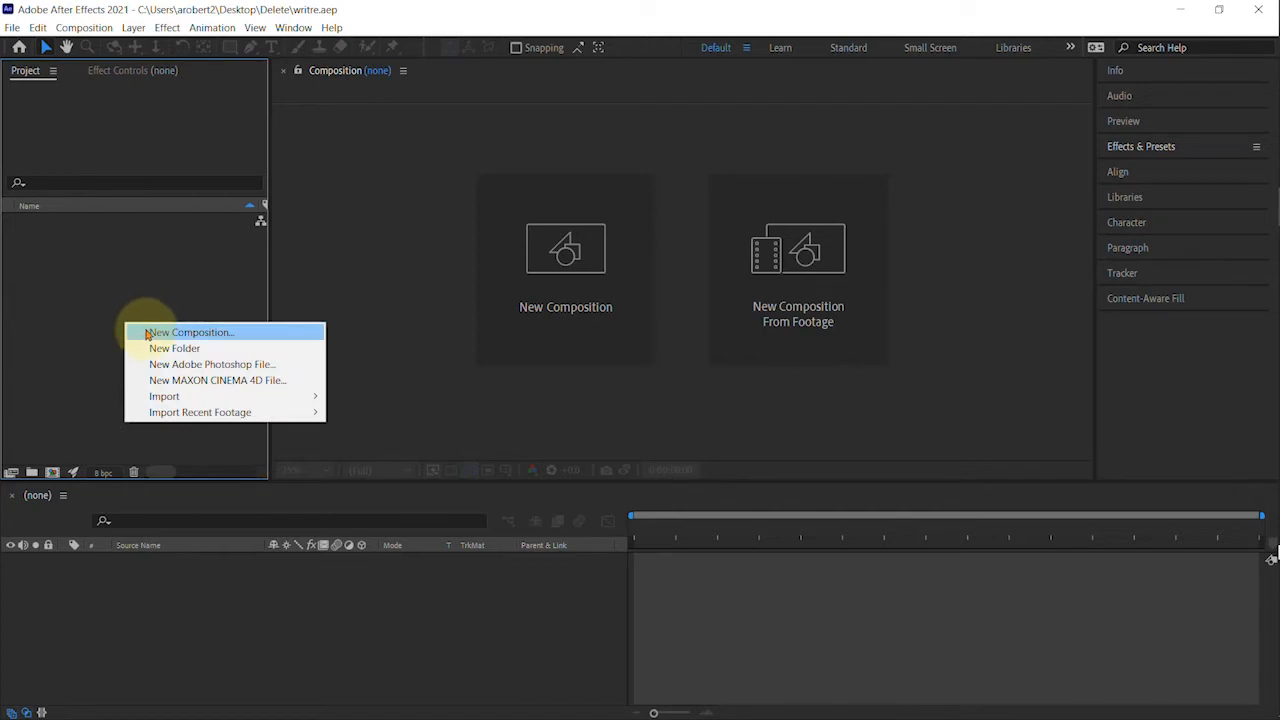
left_click(118, 326)
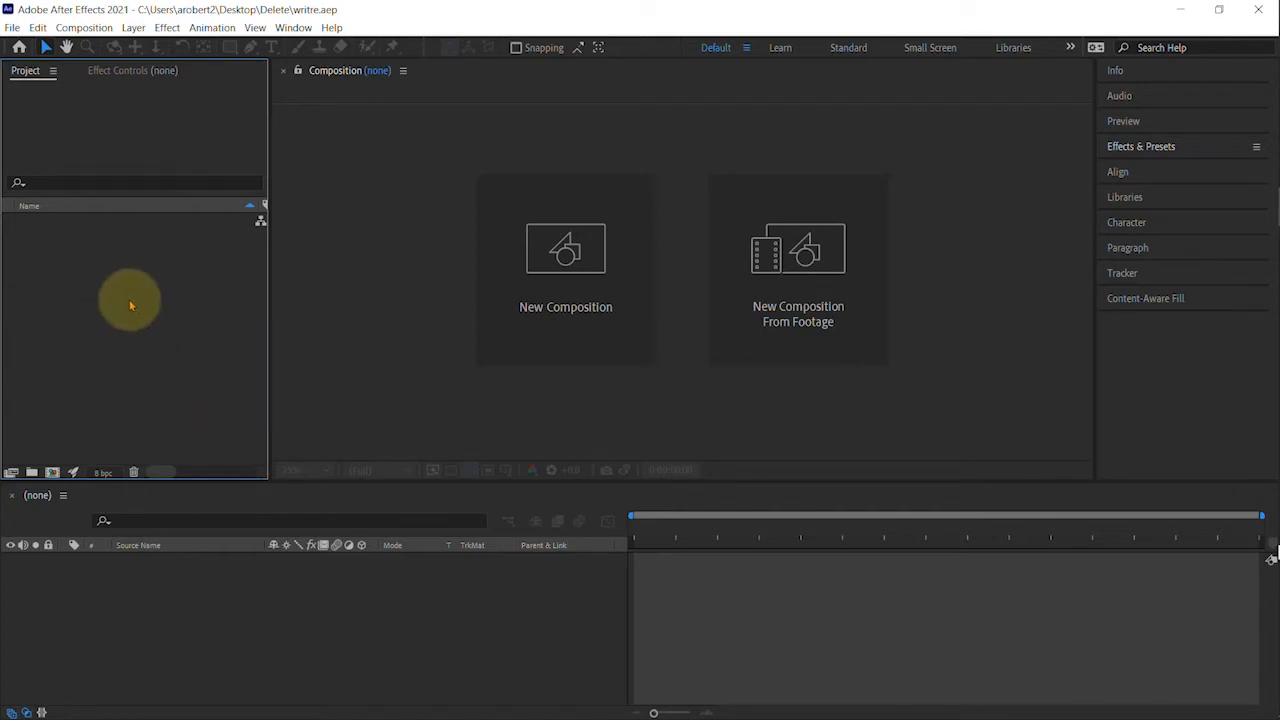
left_click(52, 473)
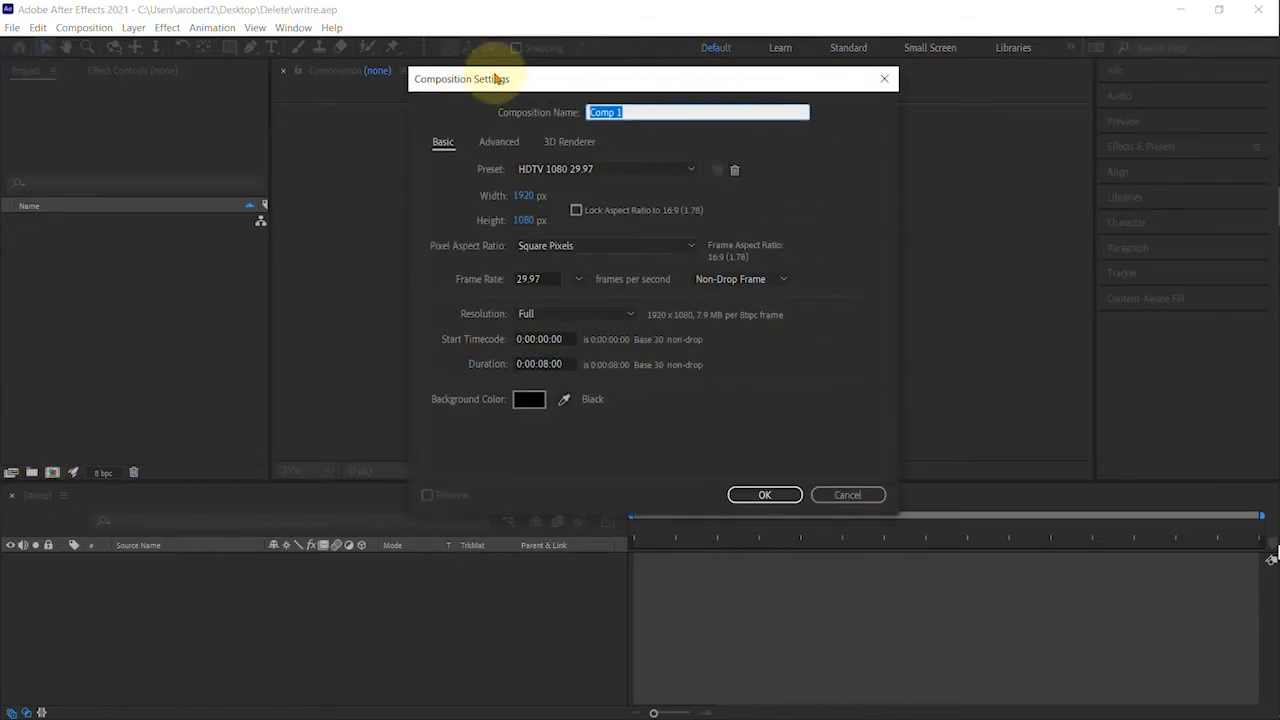
left_click_drag(455, 127, 445, 136)
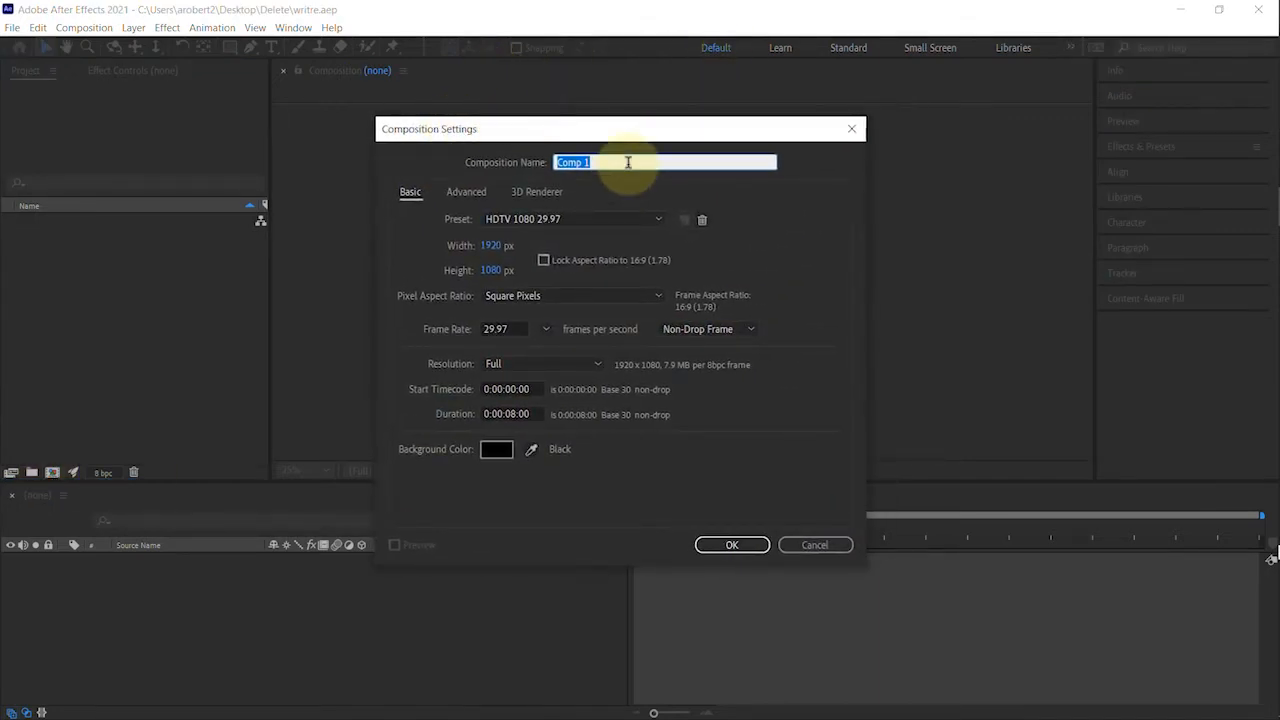
type("write name")
Step: Try the HDV/HDTV 720 29.97 composition preset and switch back to HDTV 1080 29.97
left_click(640, 219)
left_click(640, 222)
left_click(657, 218)
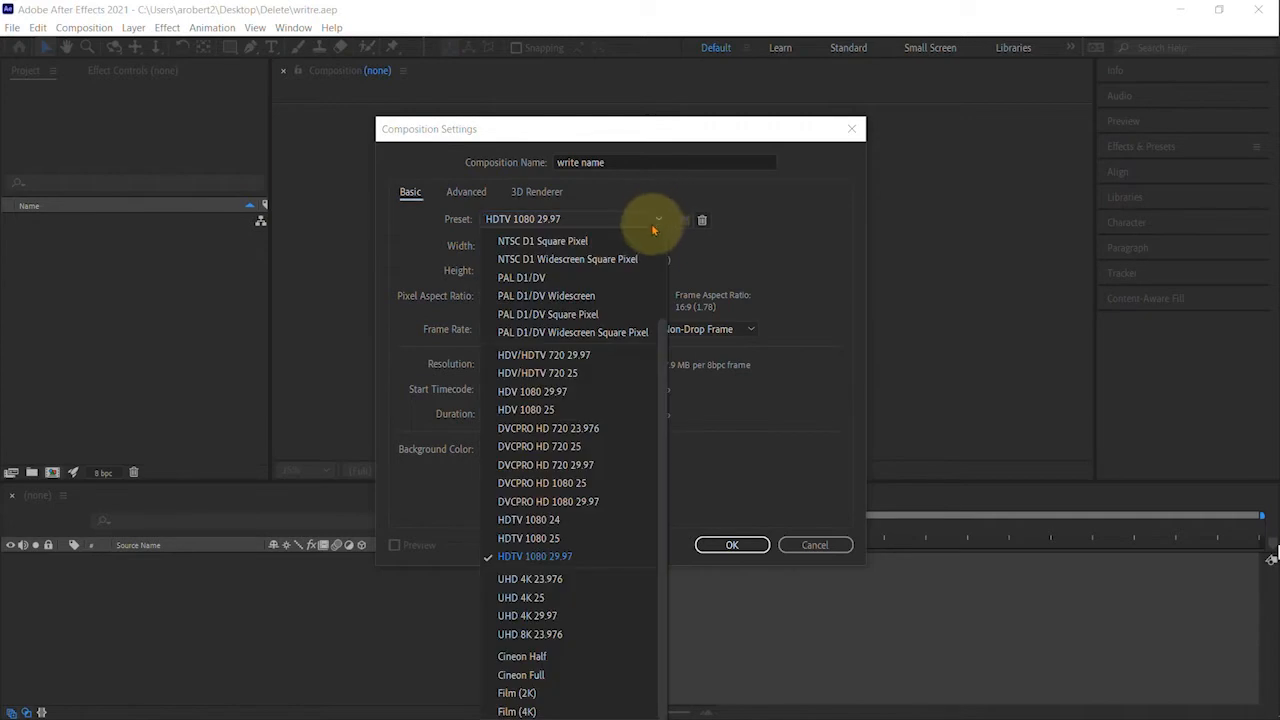
left_click(585, 352)
left_click(545, 220)
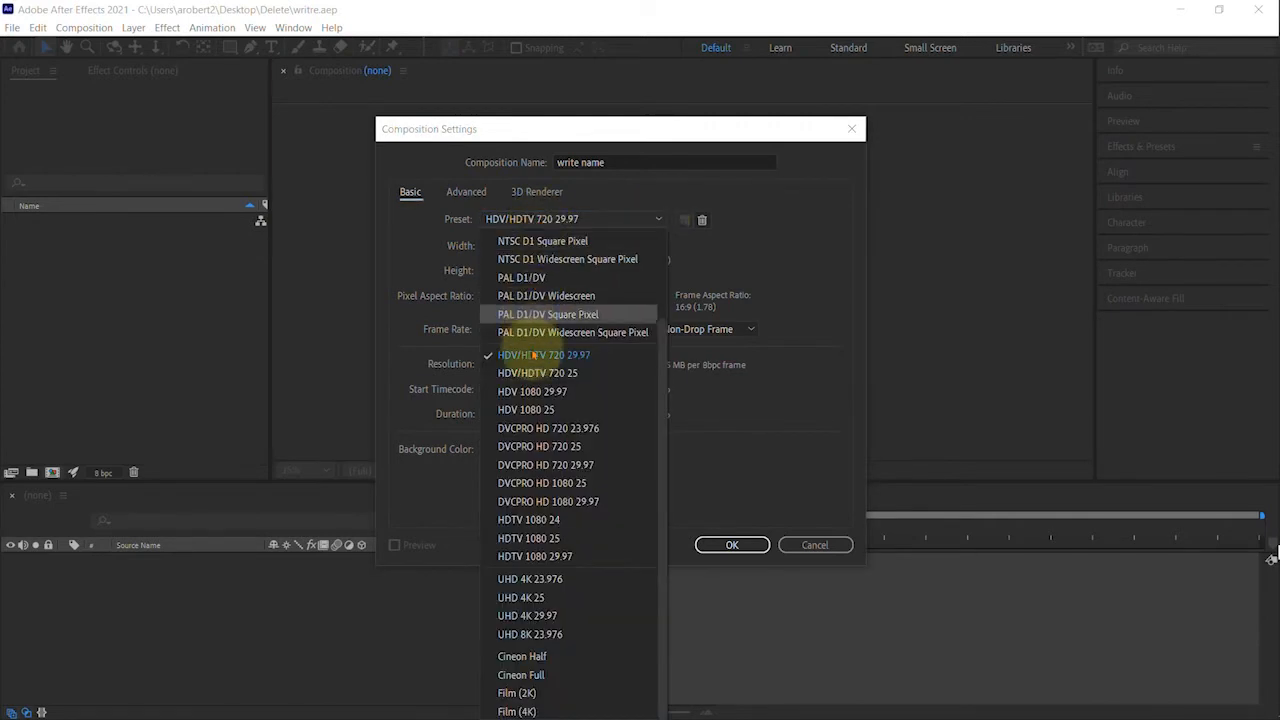
left_click(565, 560)
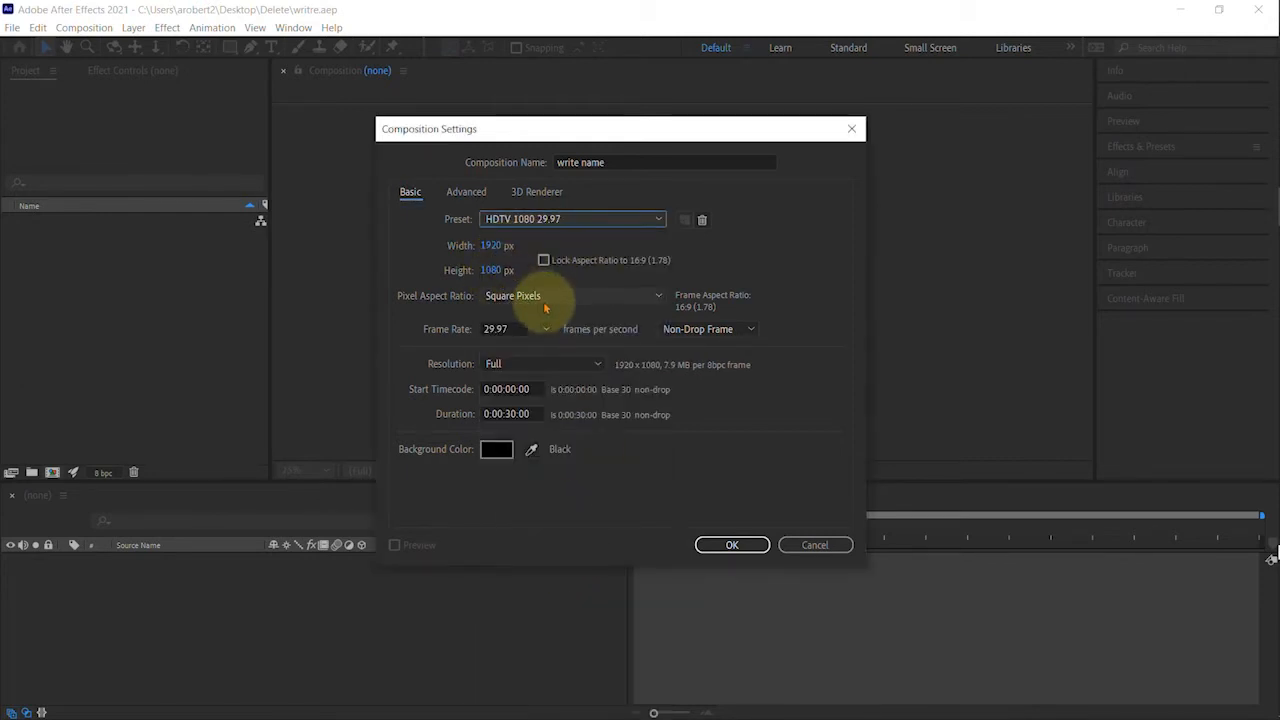
Step: Set the composition's duration to 8 seconds and create the composition
left_click(533, 413)
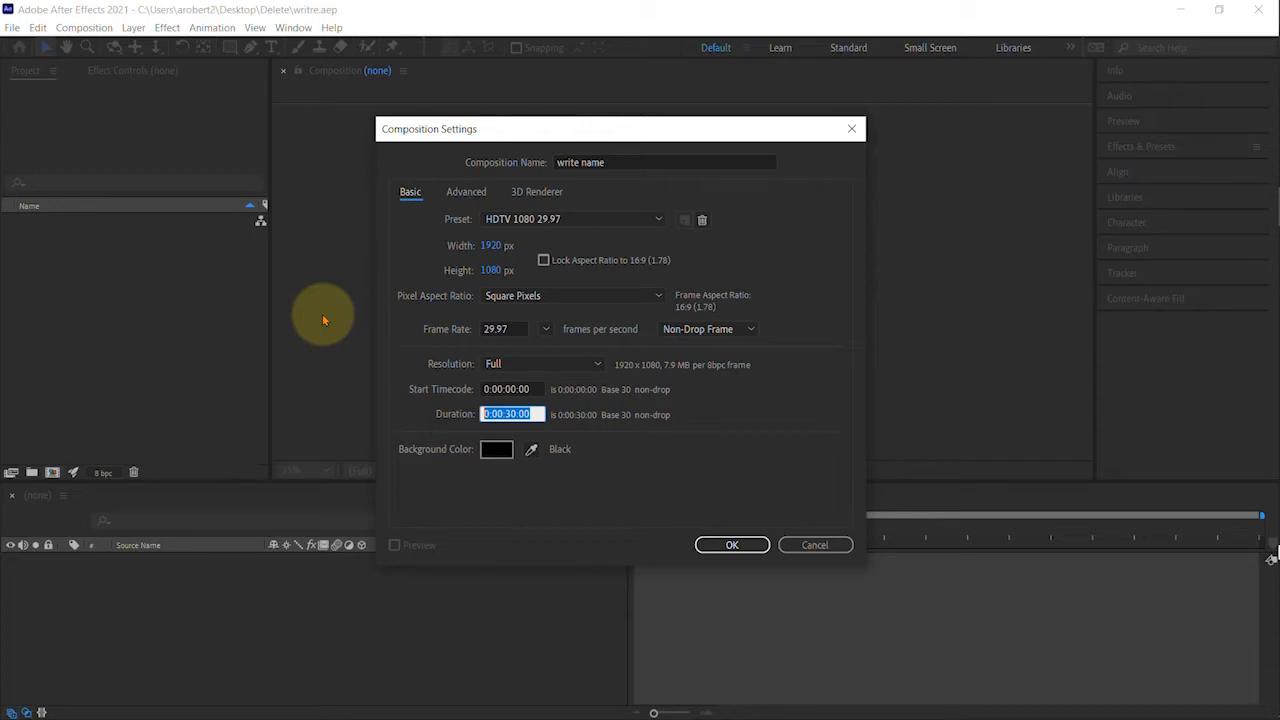
type("8.00")
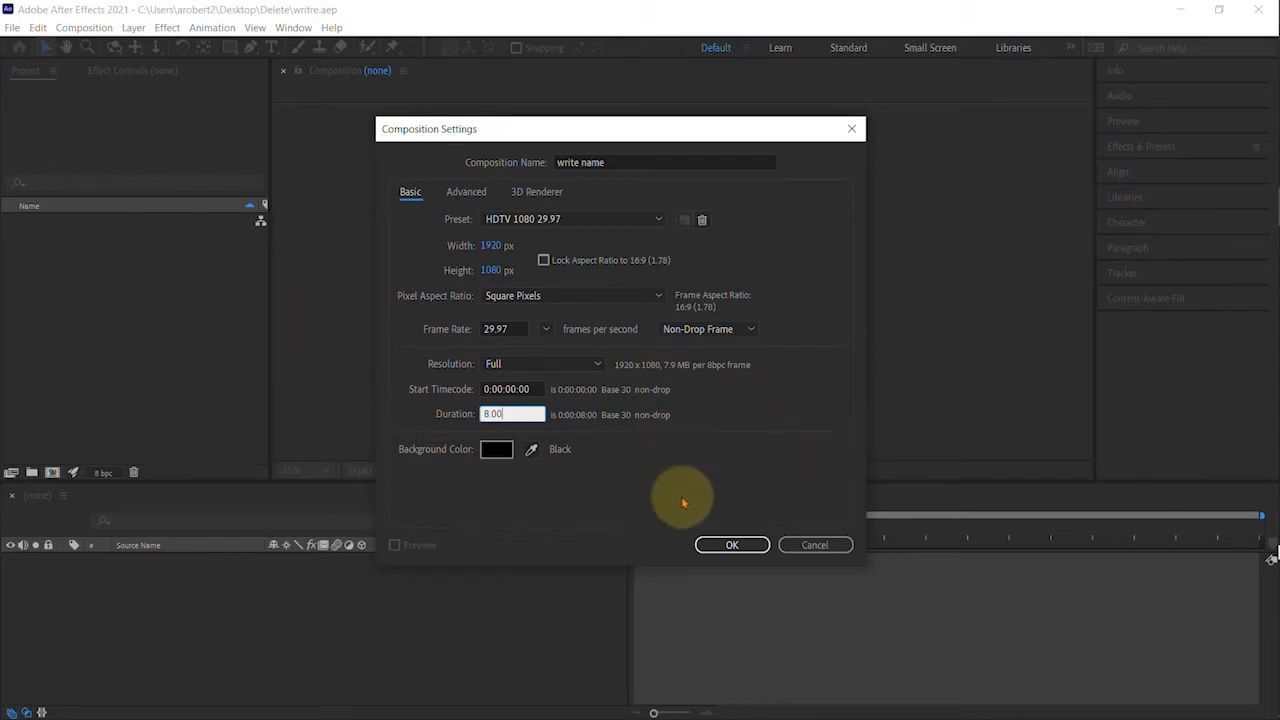
left_click(733, 545)
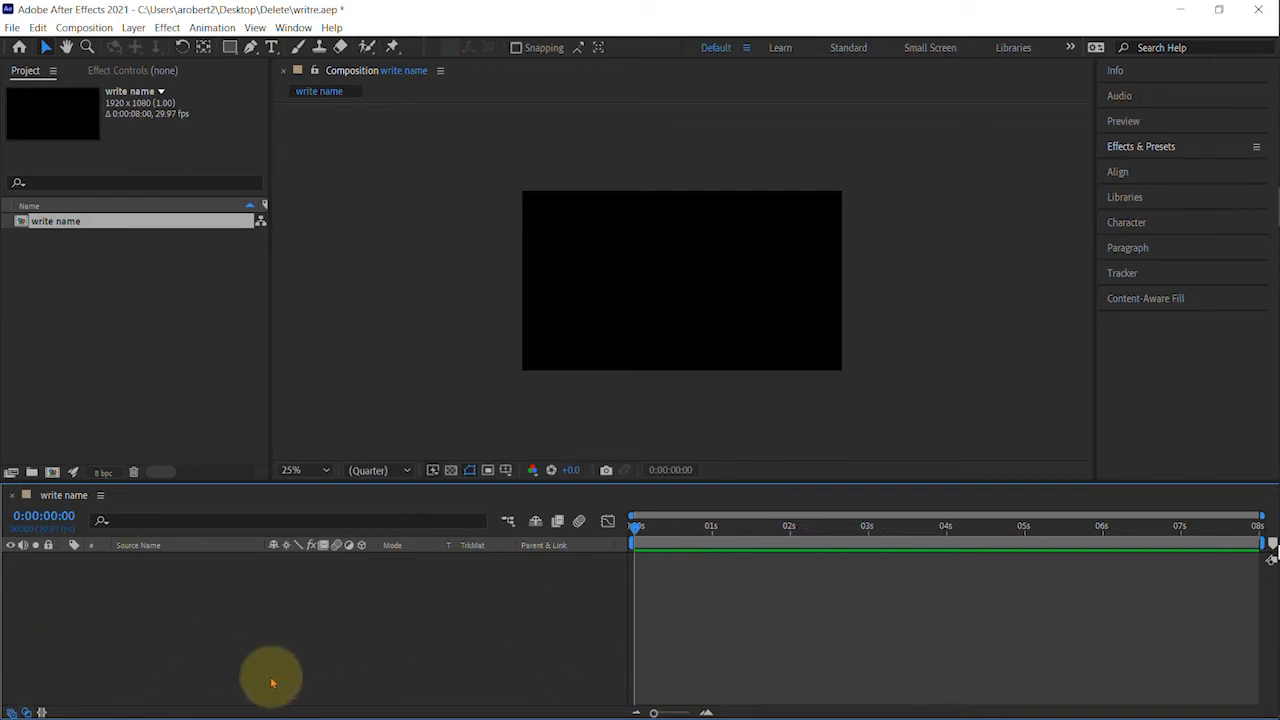
Step: Add a new solid layer in a deep red colour to the composition, keeping the default size of 1920 x 1080 px
right_click(221, 630)
mouse_move(290, 451)
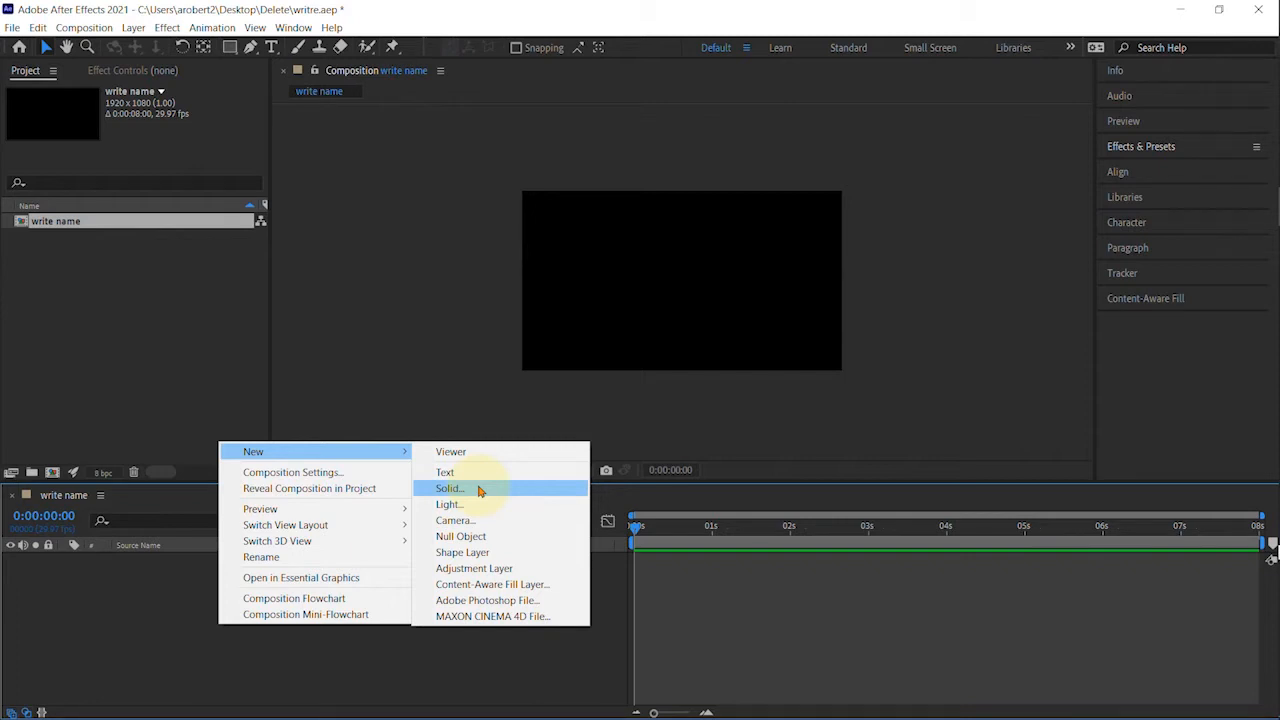
left_click(480, 491)
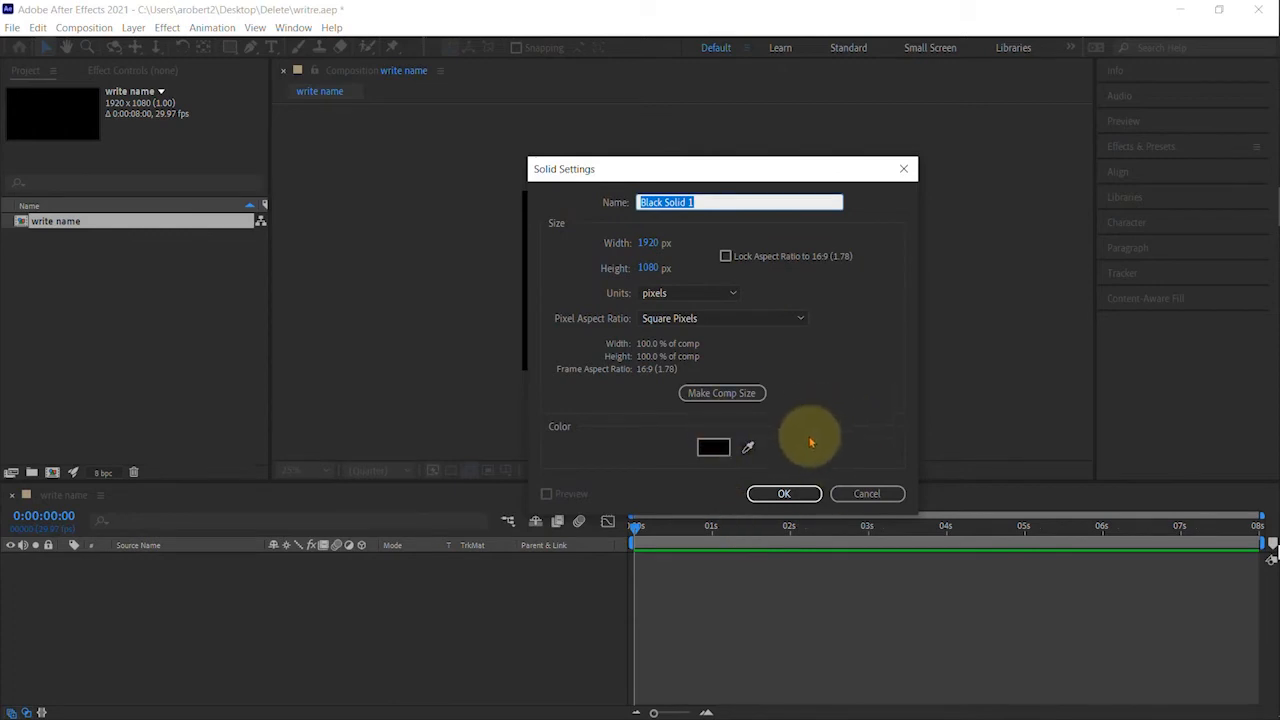
left_click(711, 447)
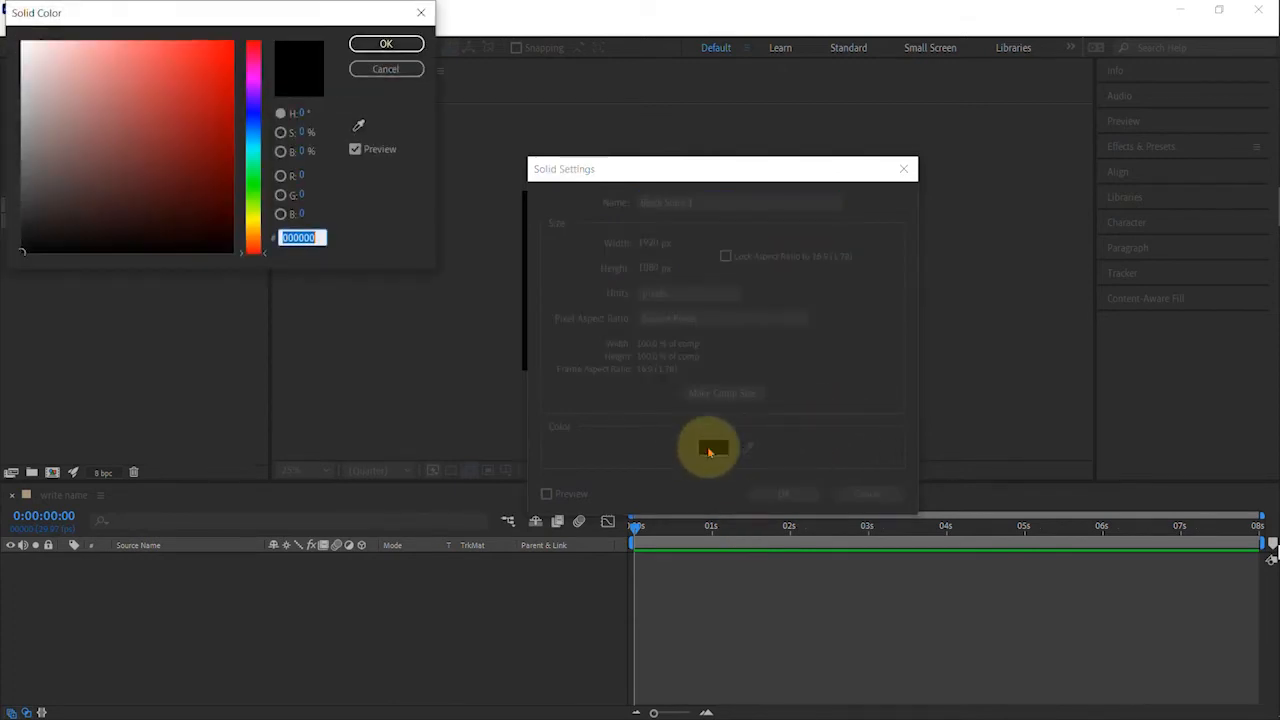
left_click_drag(156, 102, 199, 100)
left_click(386, 44)
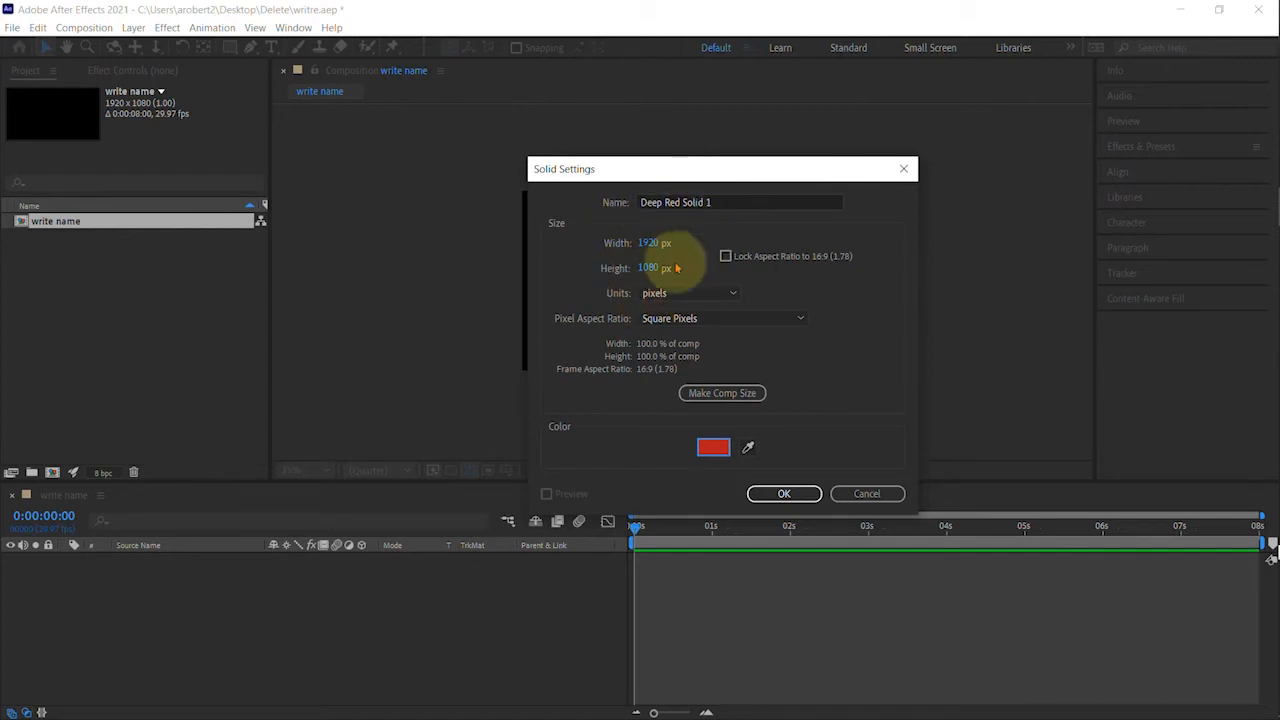
left_click(783, 496)
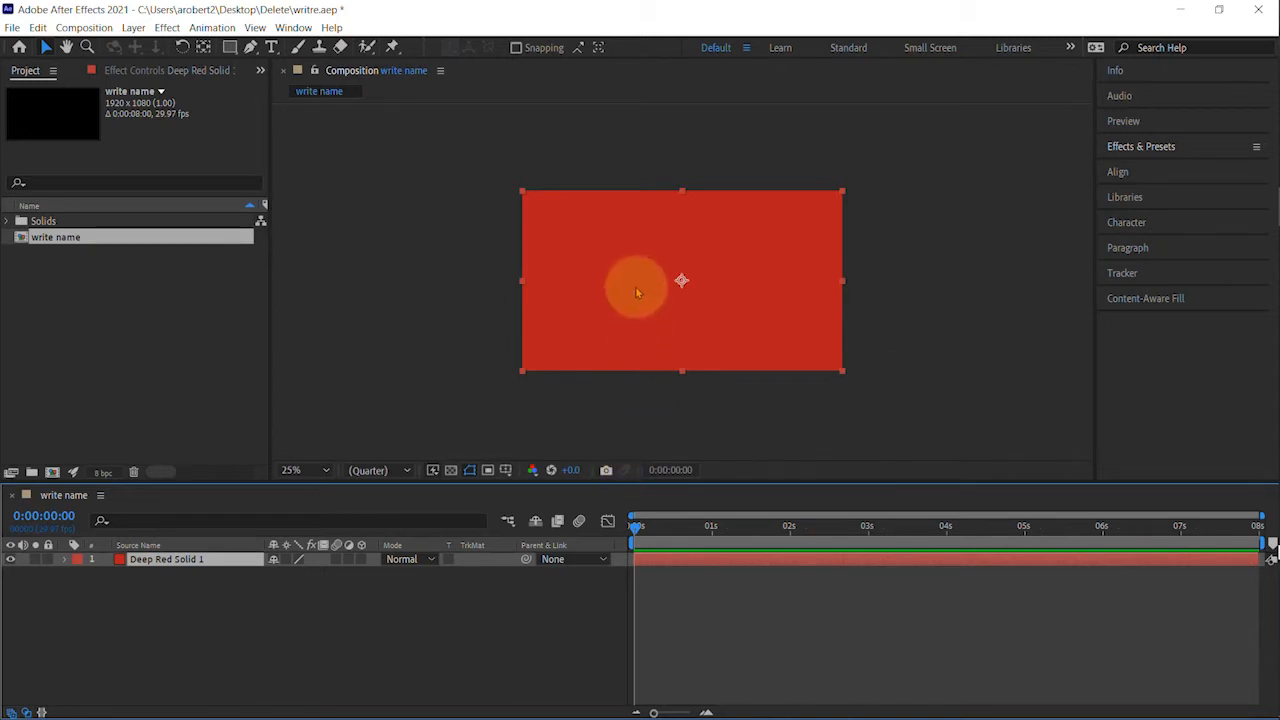
Step: Examine the red solid in the Composition panel at several magnifications by repeatedly zooming in and out
scroll(638, 291, "up", 6)
scroll(633, 307, "down", 8)
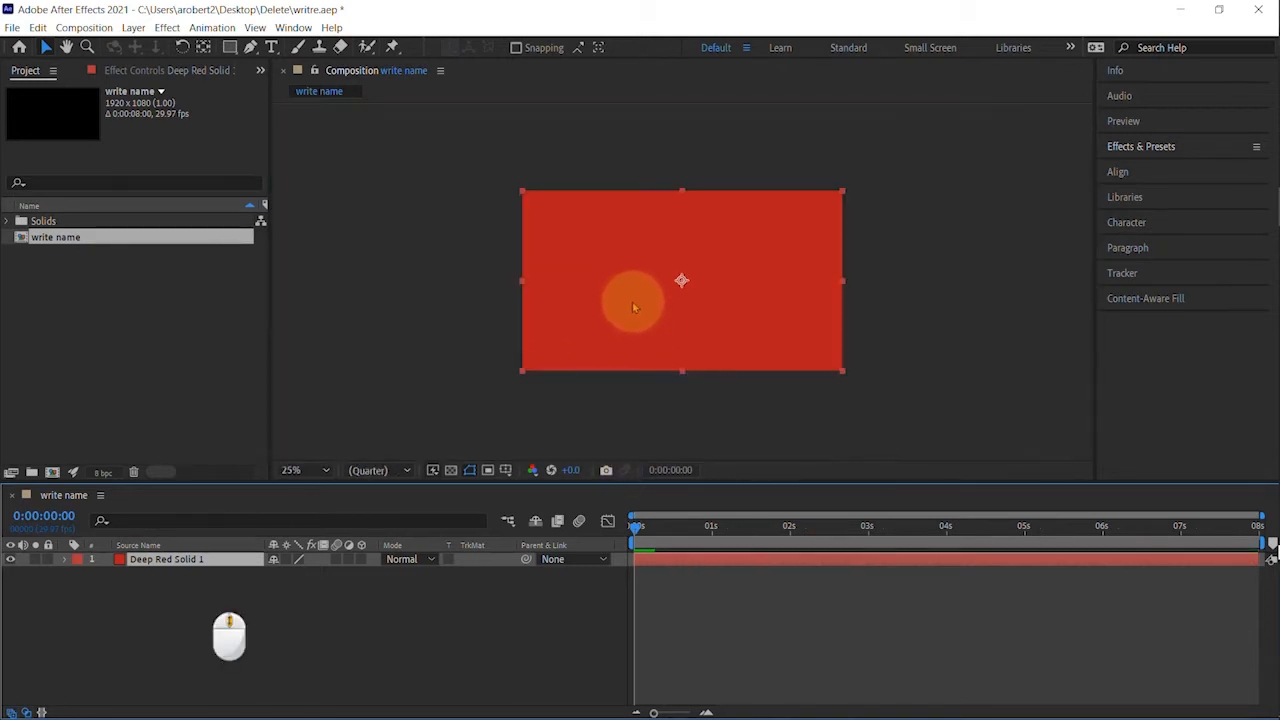
scroll(633, 307, "up", 5)
scroll(633, 307, "down", 3)
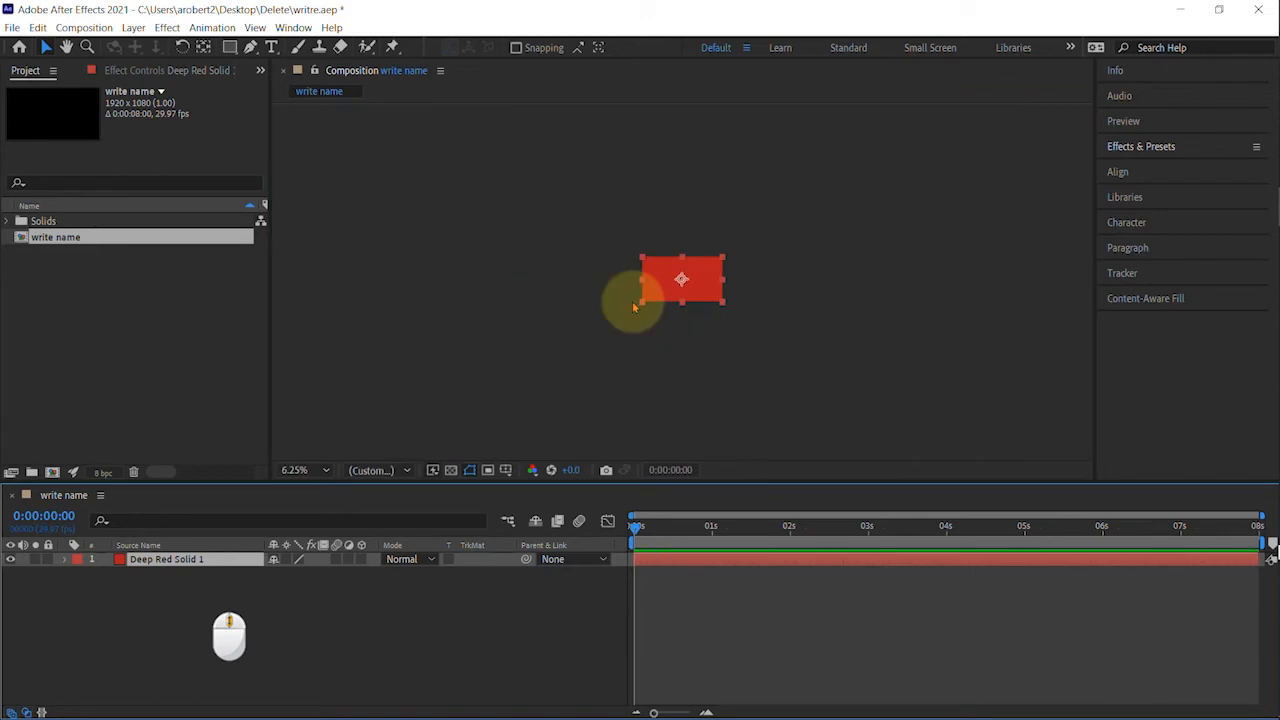
scroll(633, 307, "up", 8)
scroll(633, 307, "down", 9)
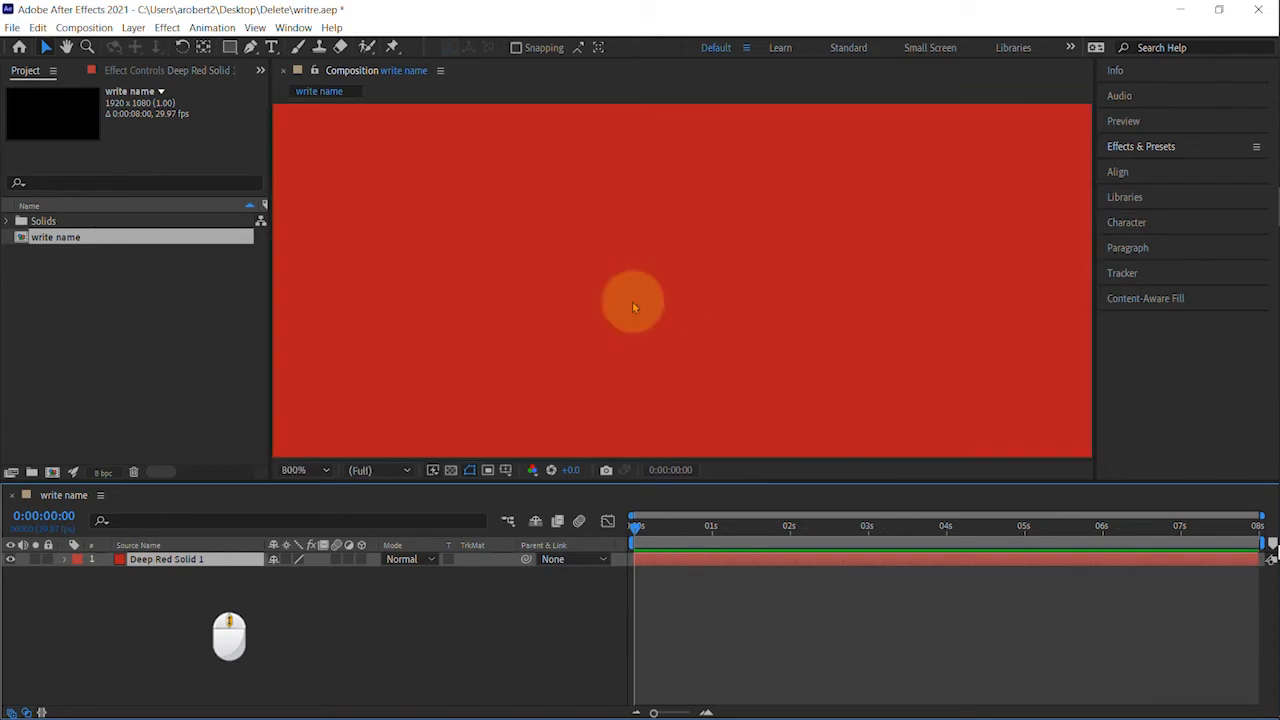
scroll(633, 307, "up", 6)
scroll(633, 307, "down", 6)
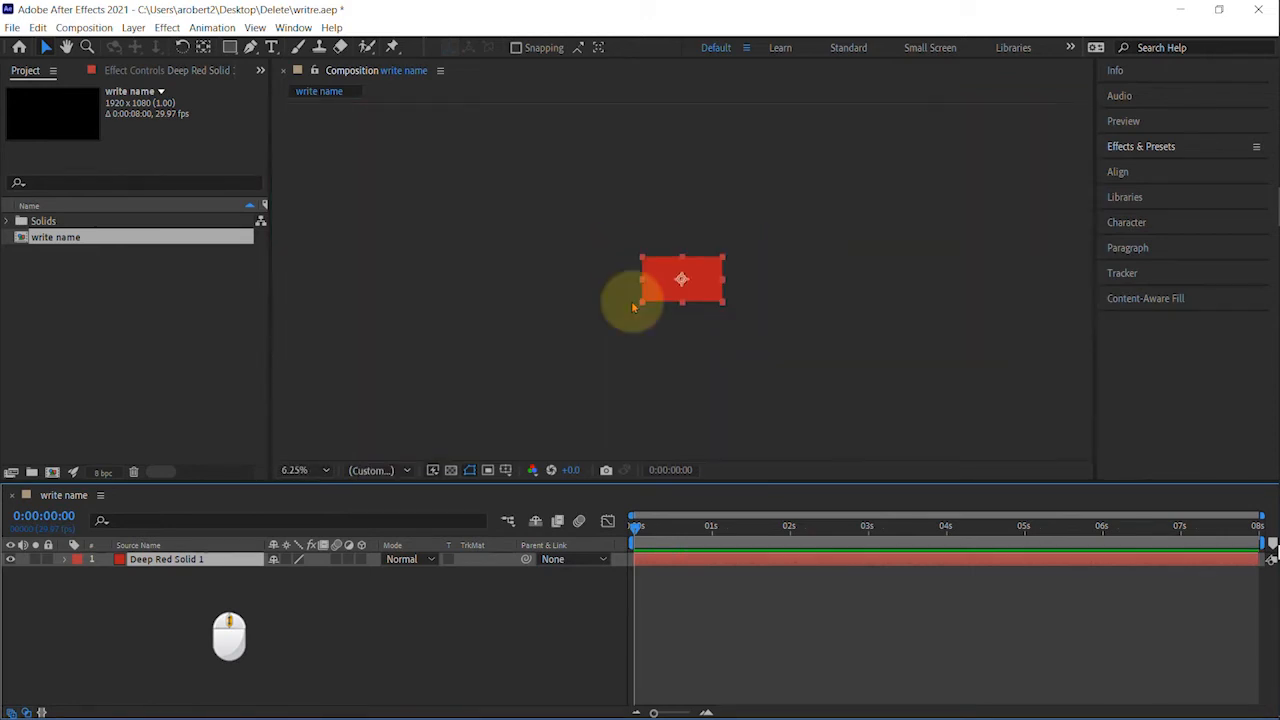
scroll(633, 307, "up", 10)
scroll(633, 307, "down", 13)
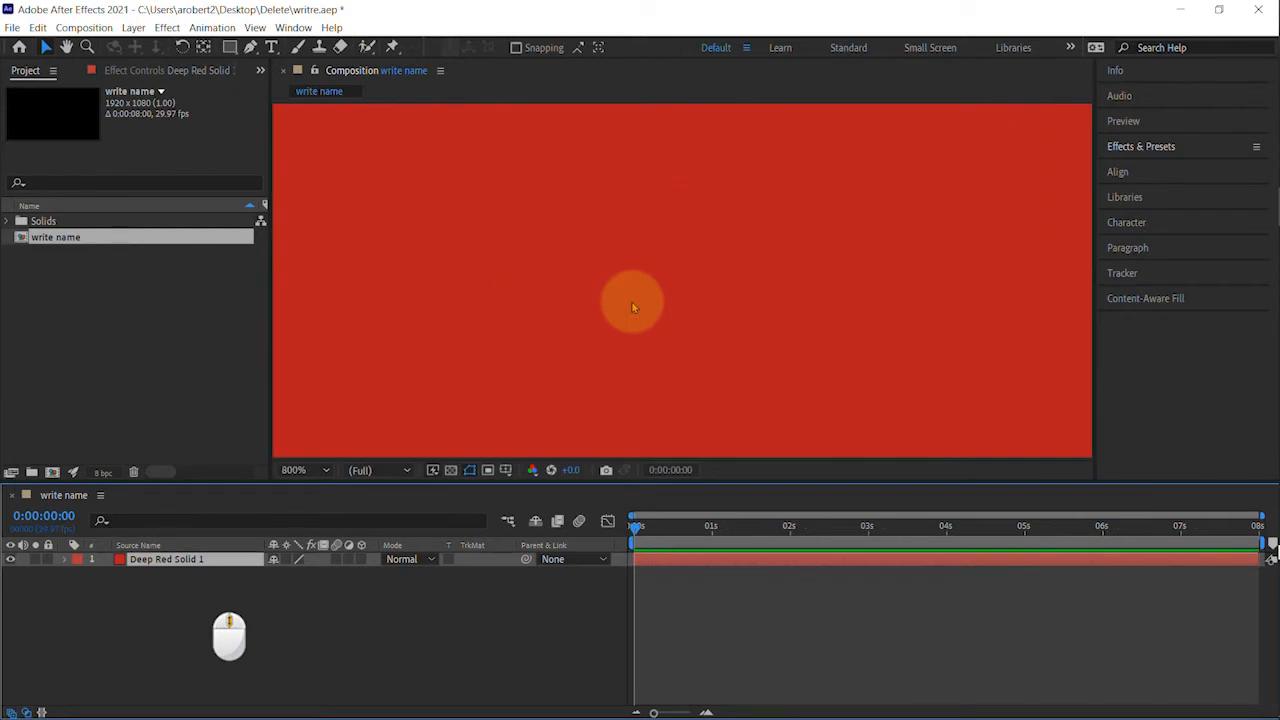
scroll(633, 307, "up", 8)
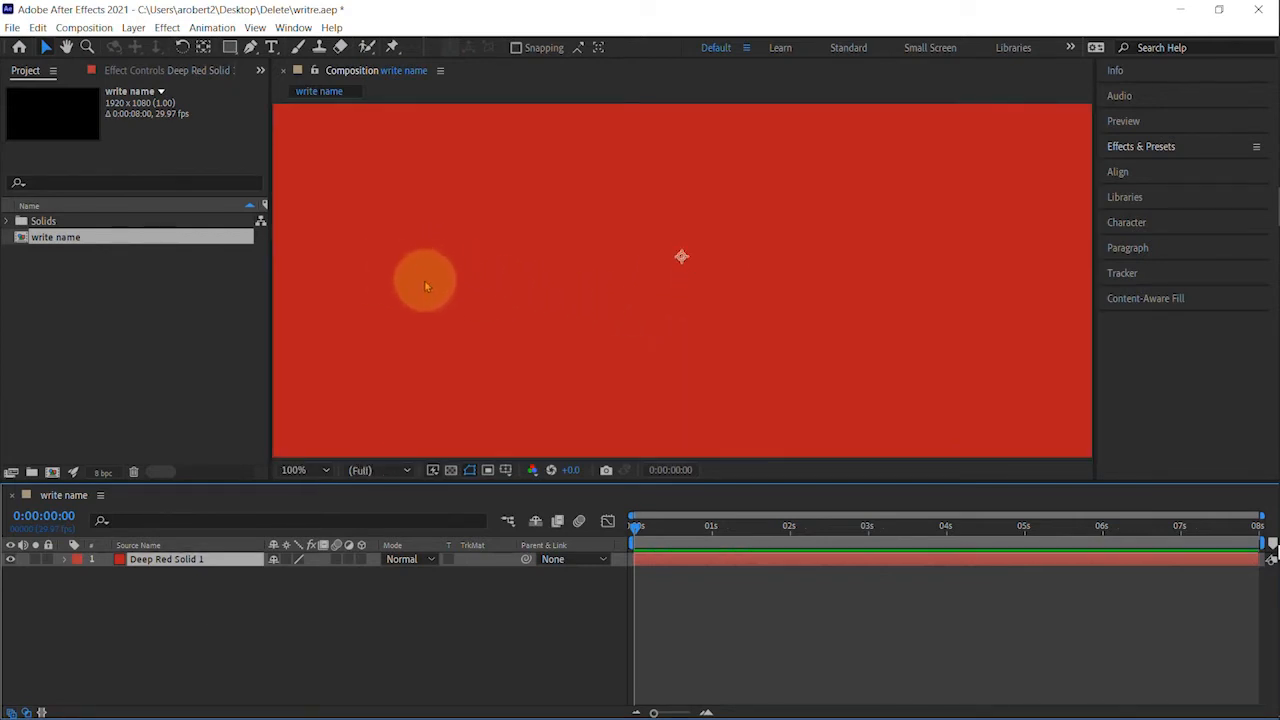
Step: Pan across the magnified red solid with the temporary Hand tool, return to the Selection tool and zoom back out
key("space")
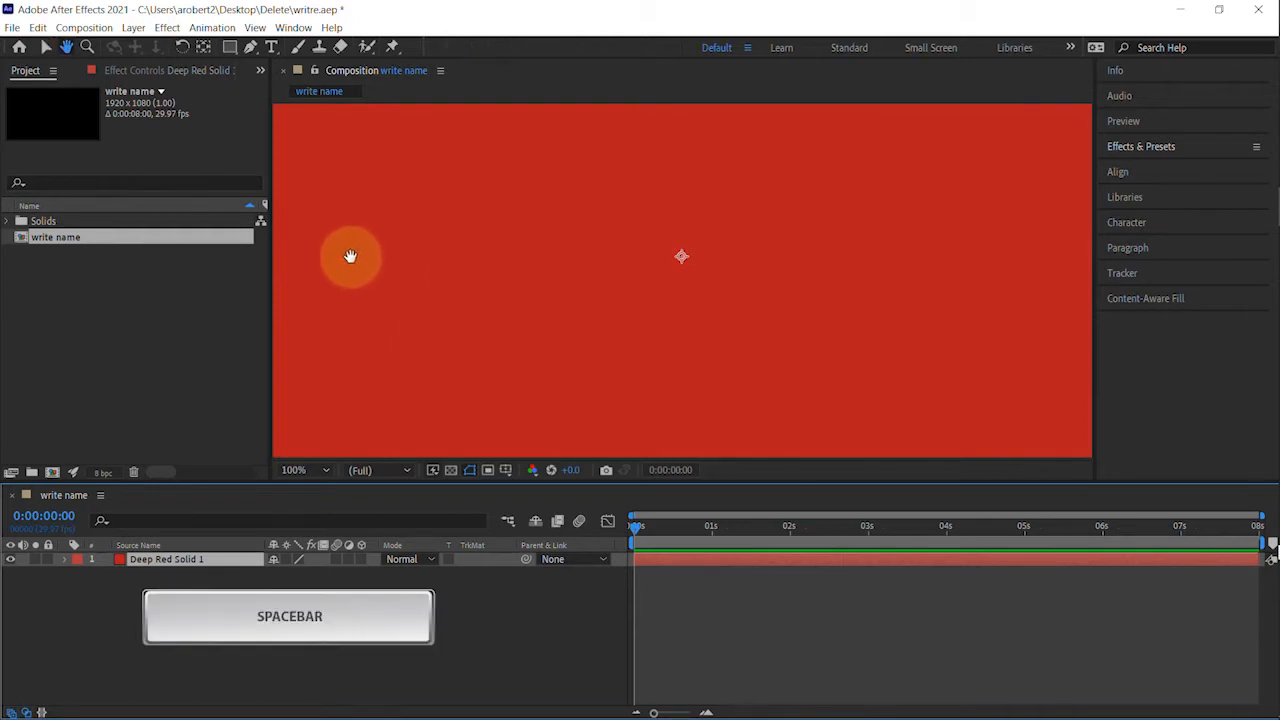
left_click_drag(606, 251, 800, 251)
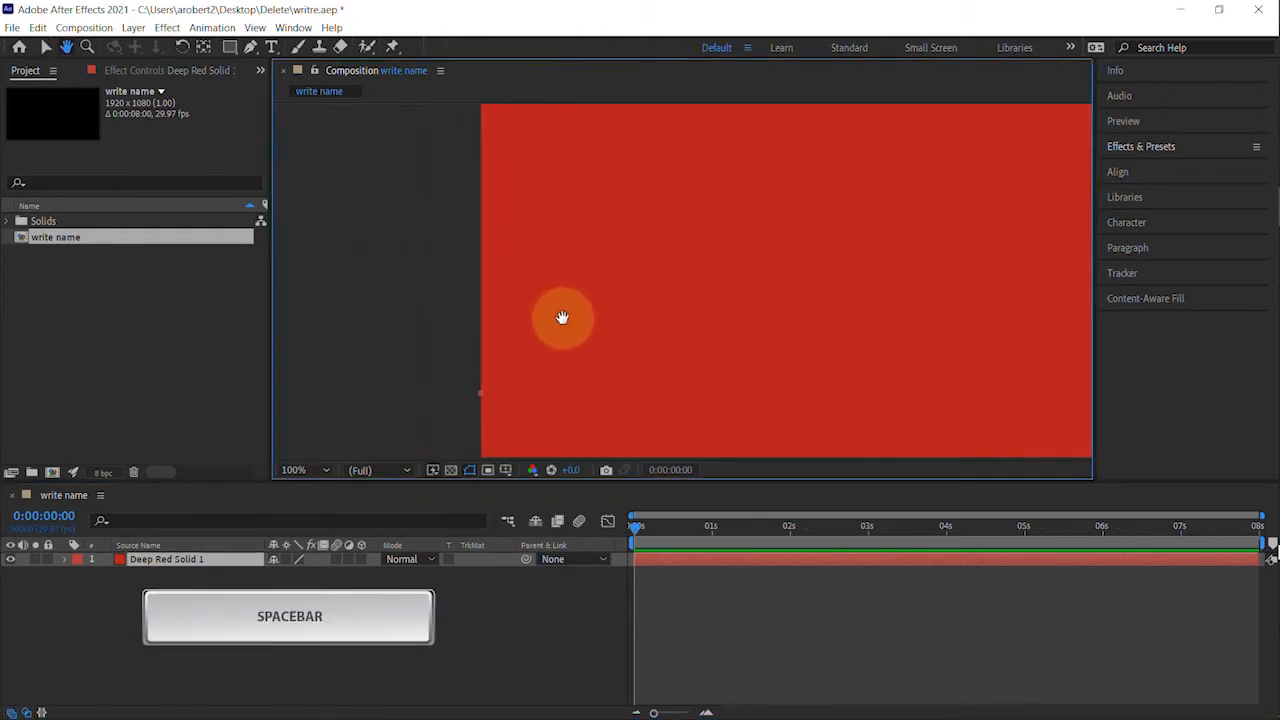
left_click_drag(562, 317, 502, 267)
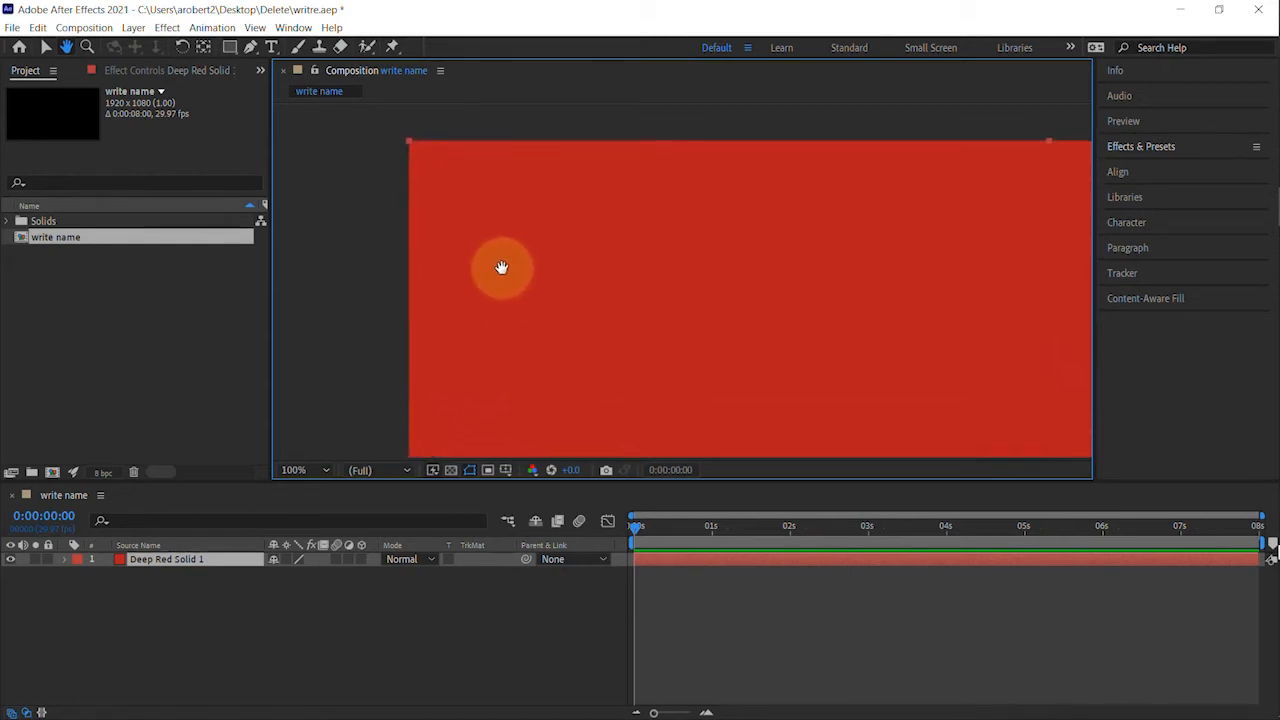
key("v")
scroll(502, 268, "down", 6)
scroll(503, 269, "up", 3)
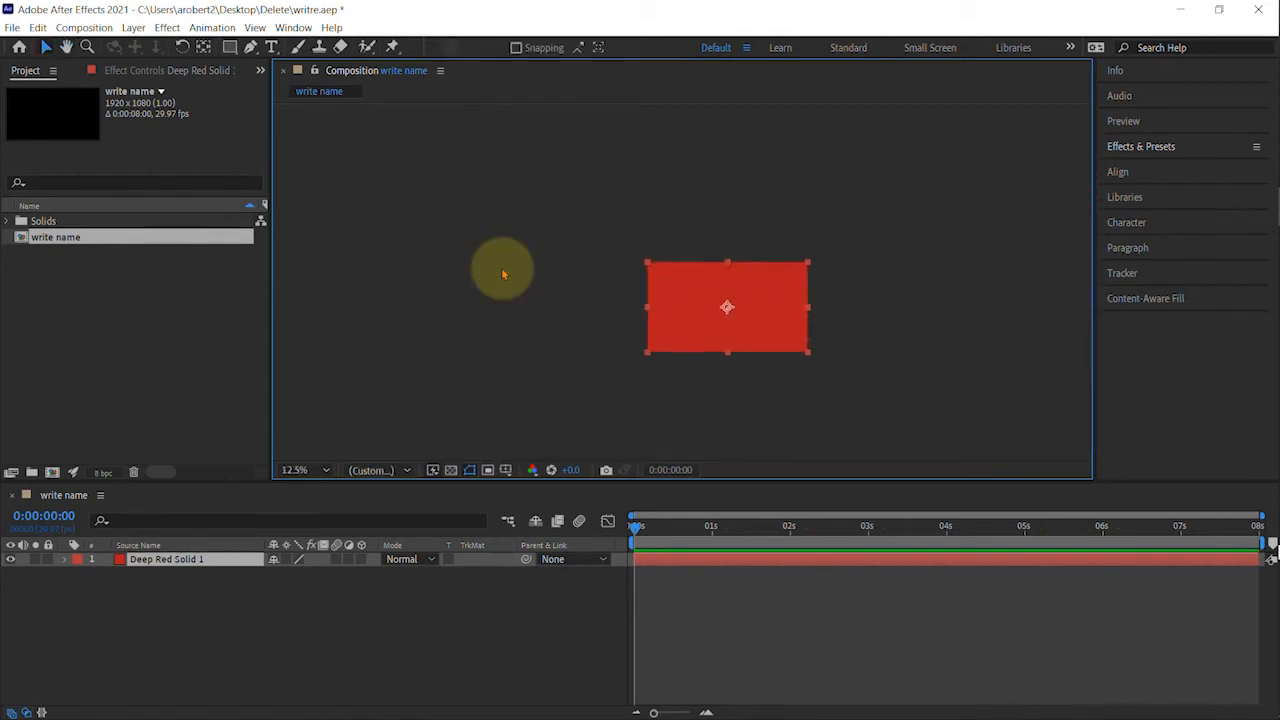
Step: Recentre the composition view with the Hand tool at 25% magnification and switch back to the Selection tool
key("h")
left_click_drag(754, 286, 674, 246)
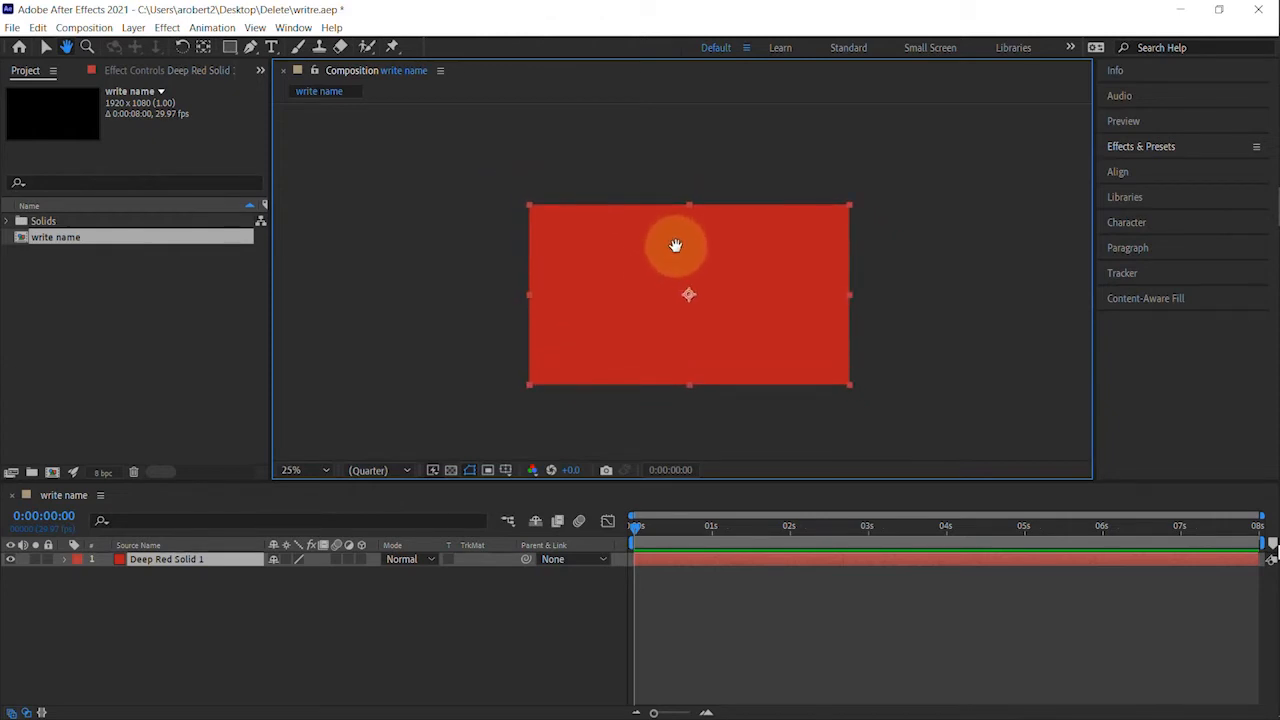
key("v")
scroll(650, 296, "up", 2)
scroll(650, 296, "down", 2)
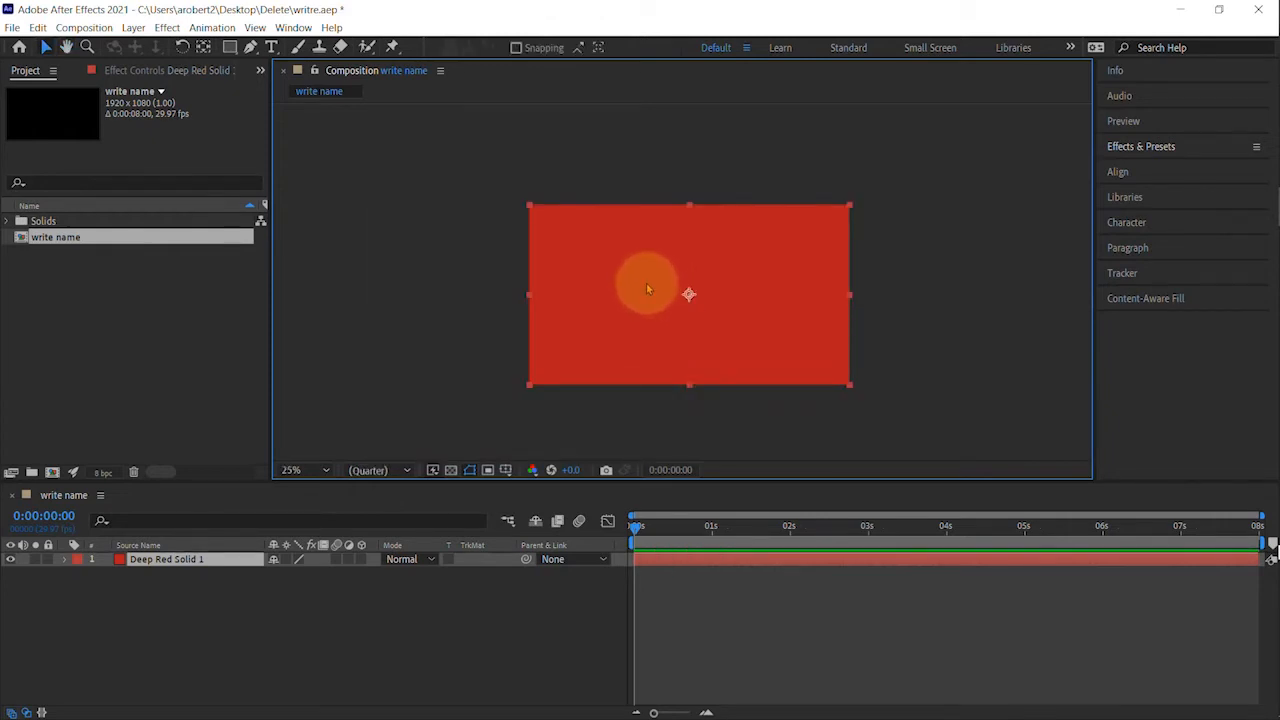
Step: Open the red solid in its own Layer panel, compare it with the Composition panel, and close the Layer panel, repeating this once
double_click(647, 289)
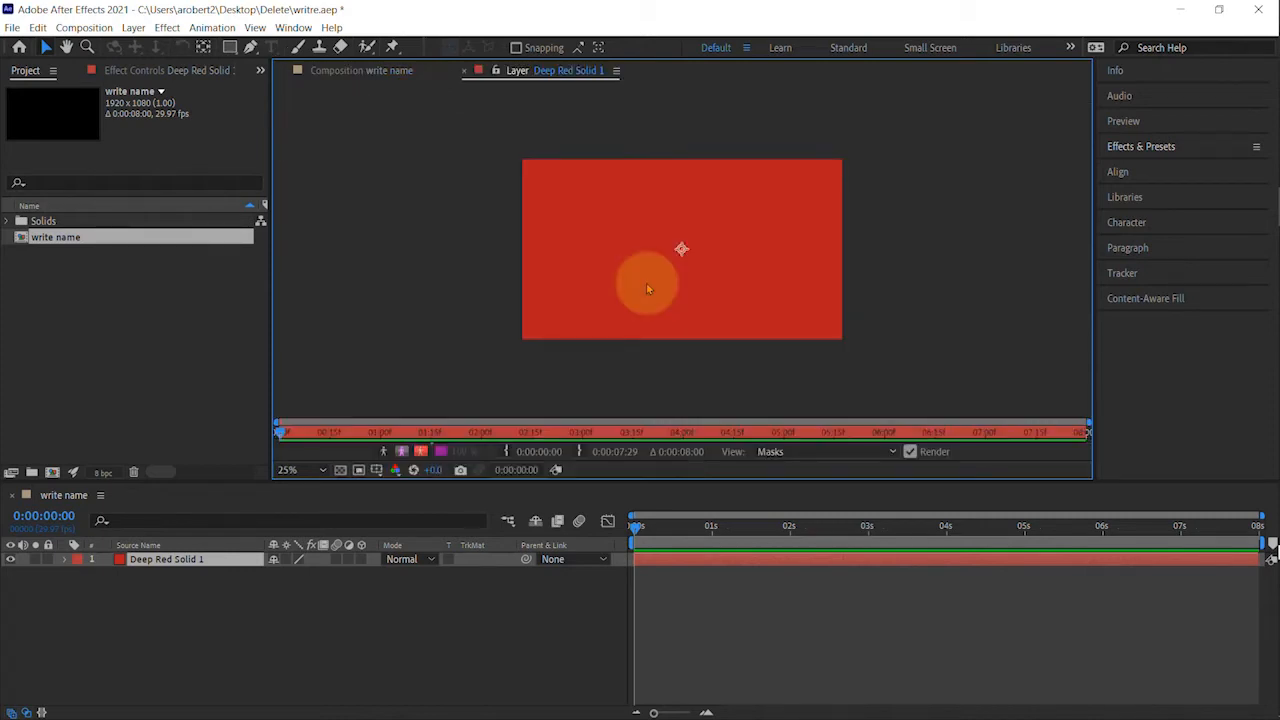
left_click(364, 71)
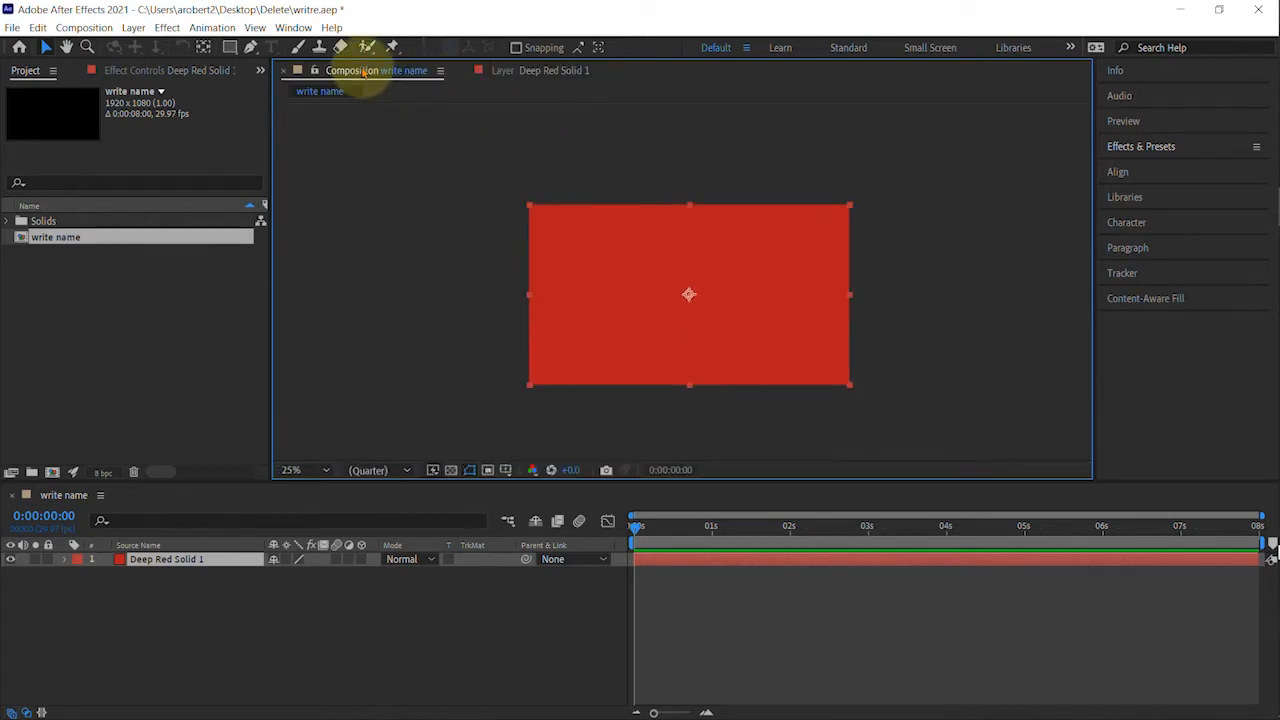
left_click(552, 69)
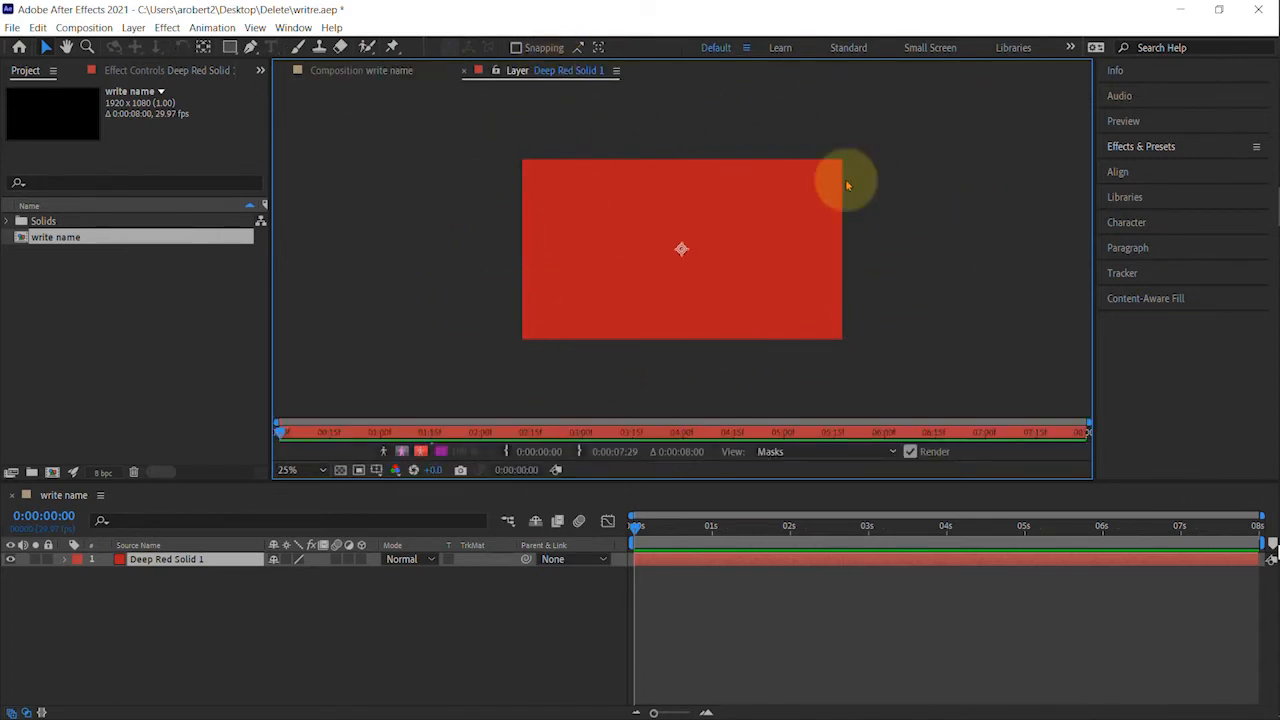
left_click(463, 70)
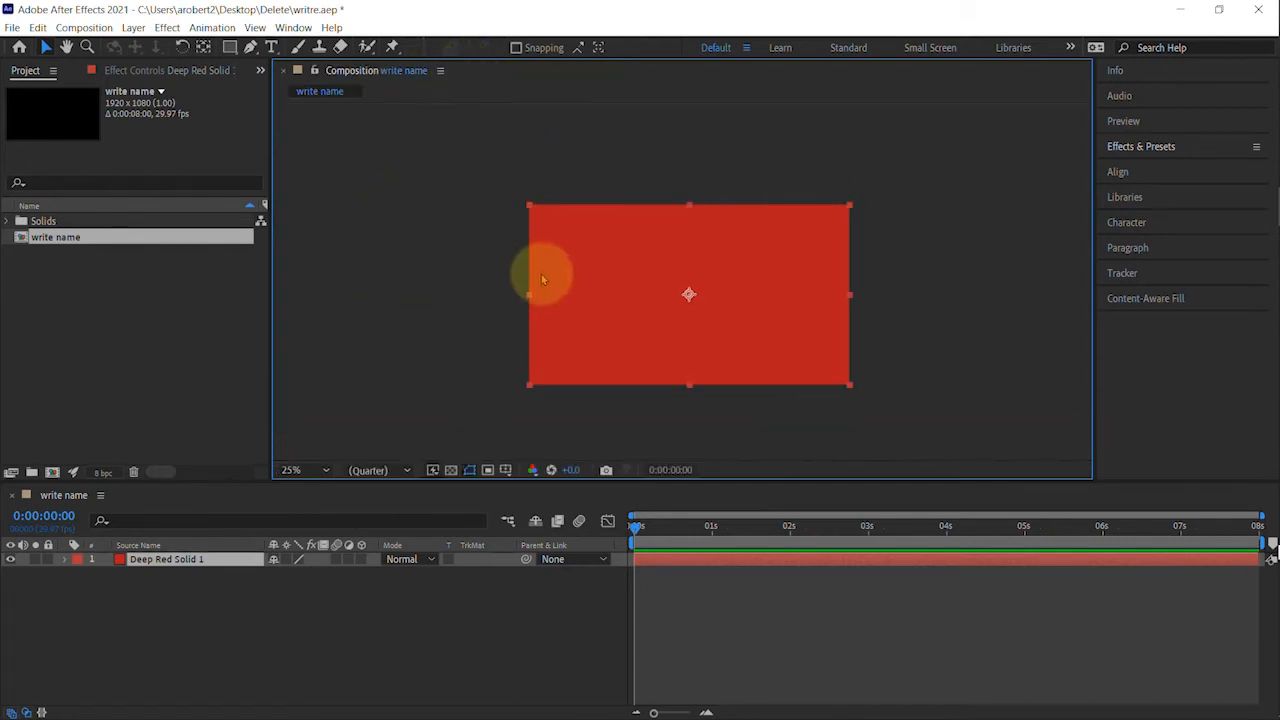
double_click(598, 265)
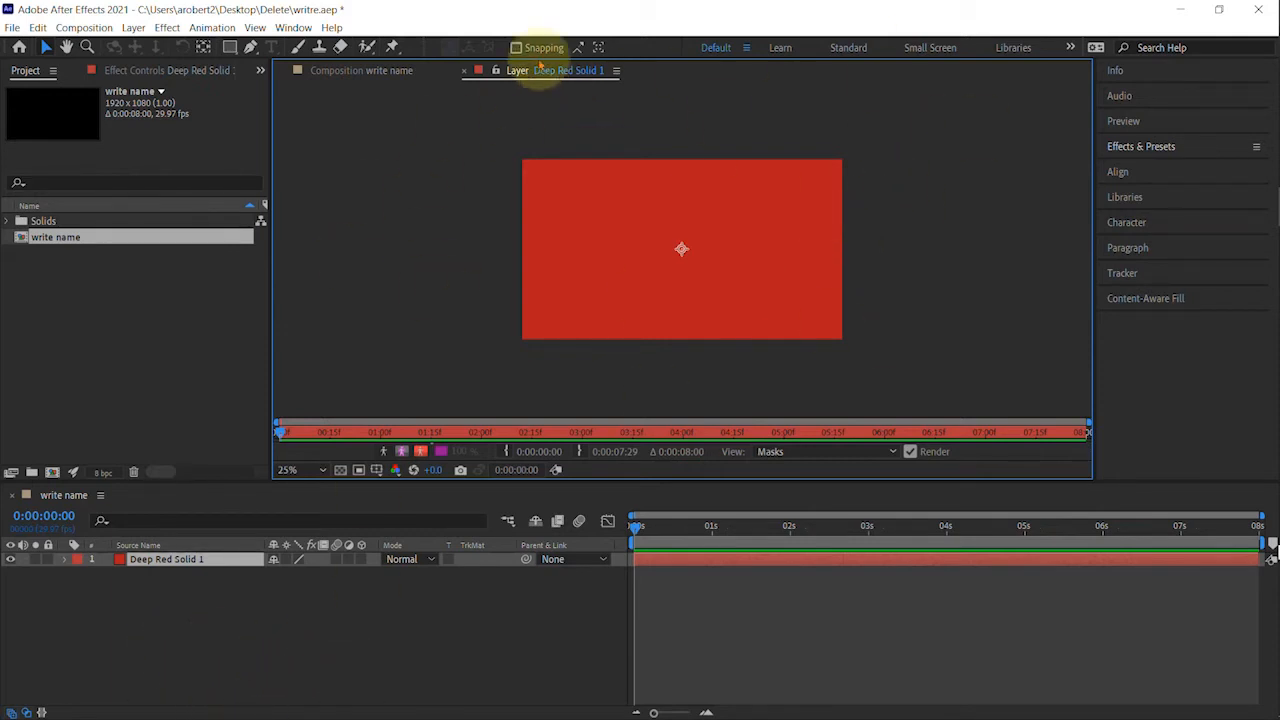
left_click(464, 71)
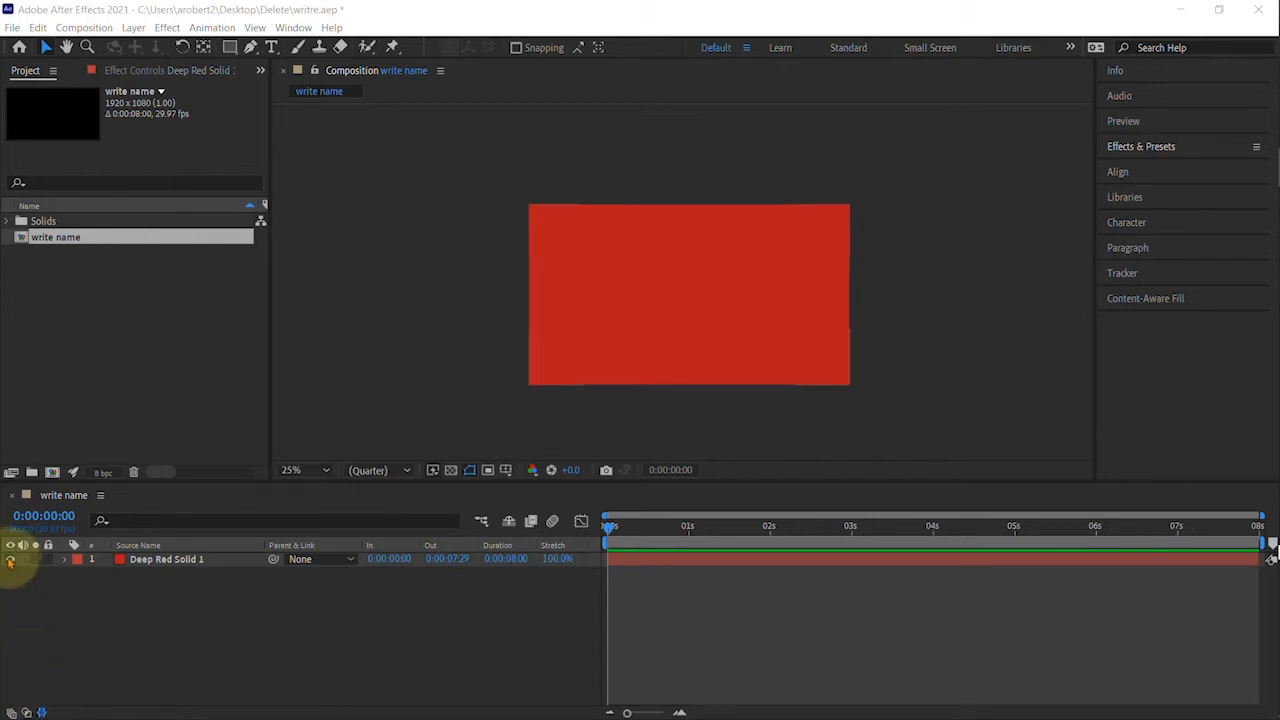
Step: Hide and reshow the Timeline's In/Out/Duration/Stretch columns, and expand the Transfer Controls pane
left_click(41, 712)
left_click(41, 712)
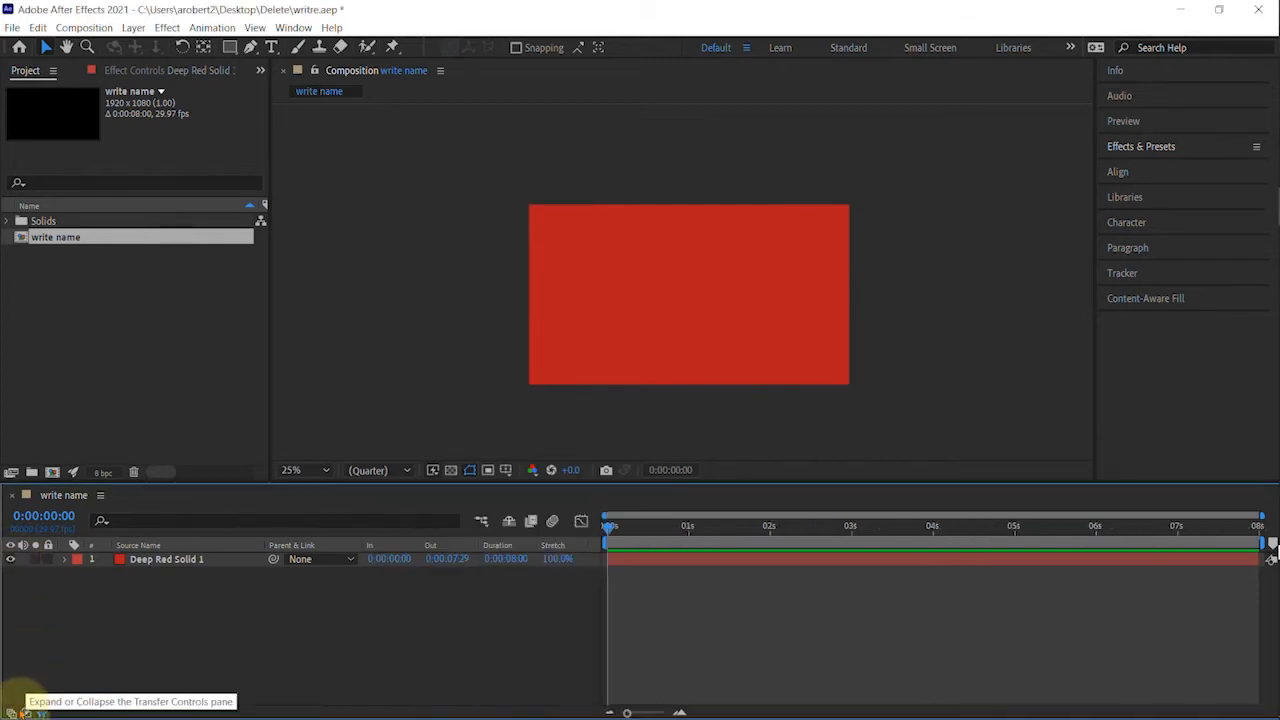
left_click(26, 712)
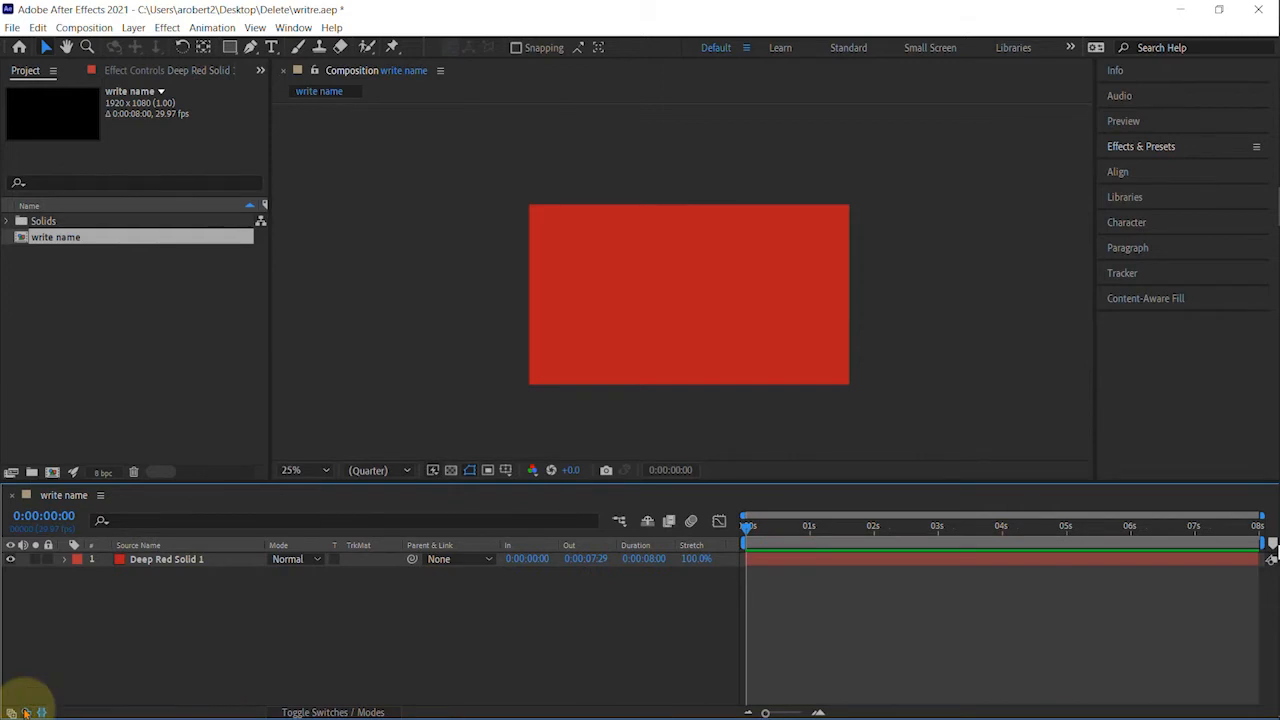
Step: Toggle the Timeline's Layer Switches and Transfer Controls panes and collapse In/Out/Duration/Stretch, leaving only the Layer Switches pane expanded
left_click(26, 712)
left_click(10, 712)
left_click(10, 712)
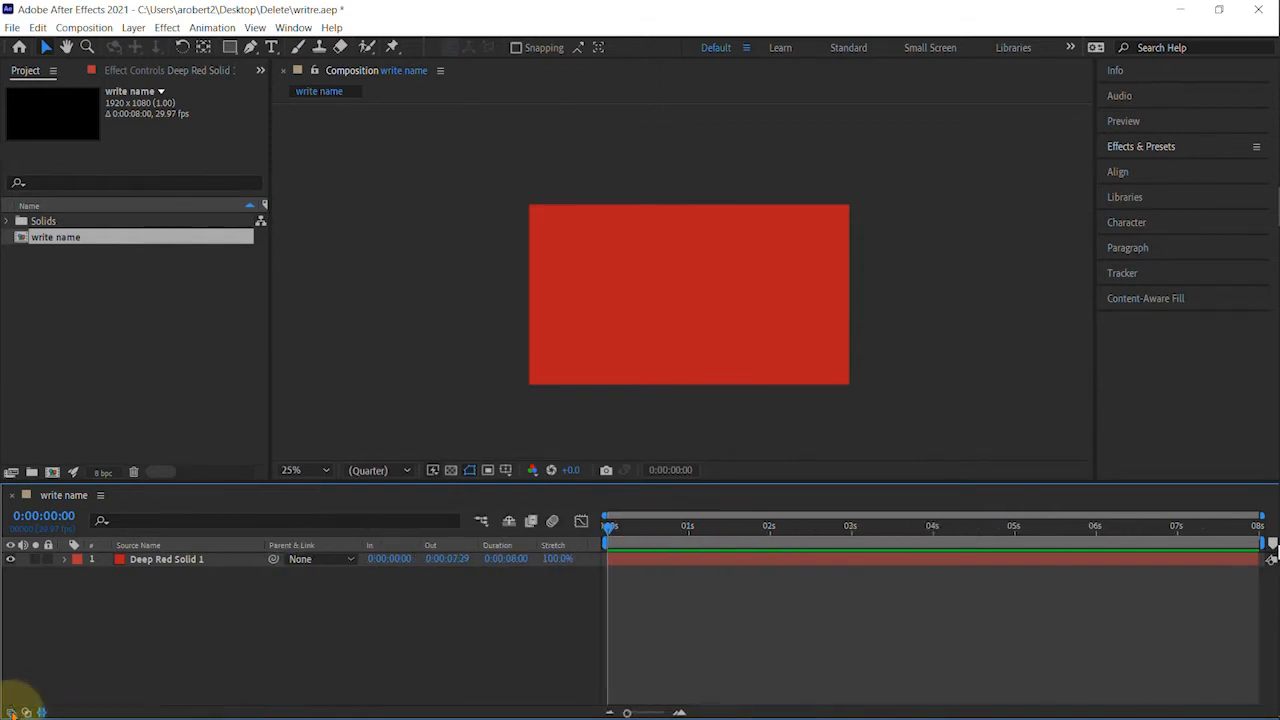
left_click(10, 712)
left_click(26, 712)
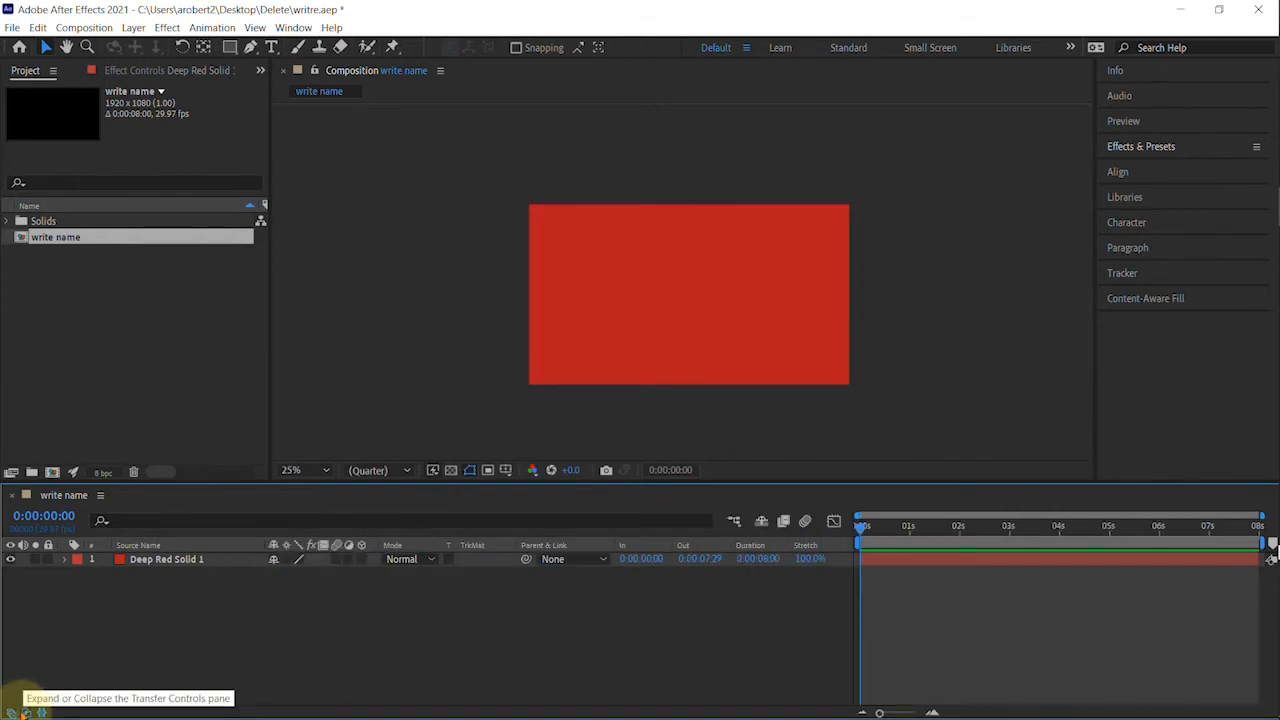
left_click(26, 712)
left_click(40, 712)
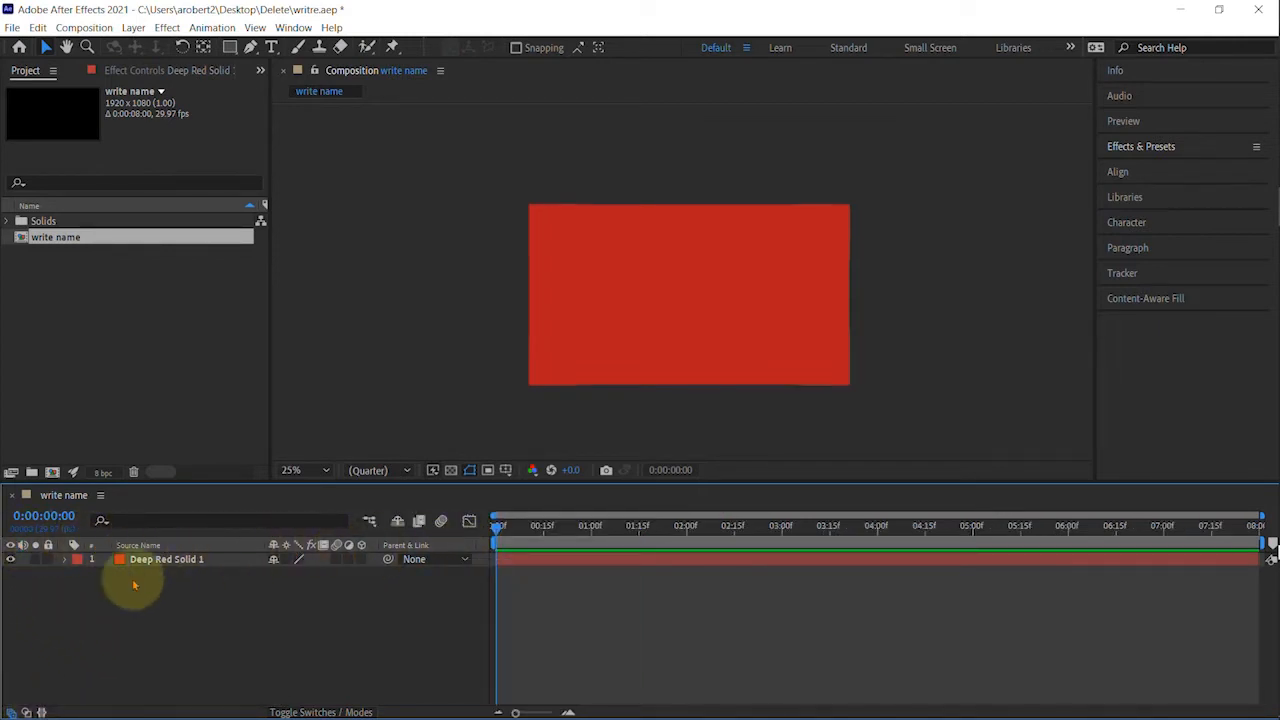
Step: Hide and reshow the red solid layer, and expand its Transform properties in the Timeline
left_click(12, 561)
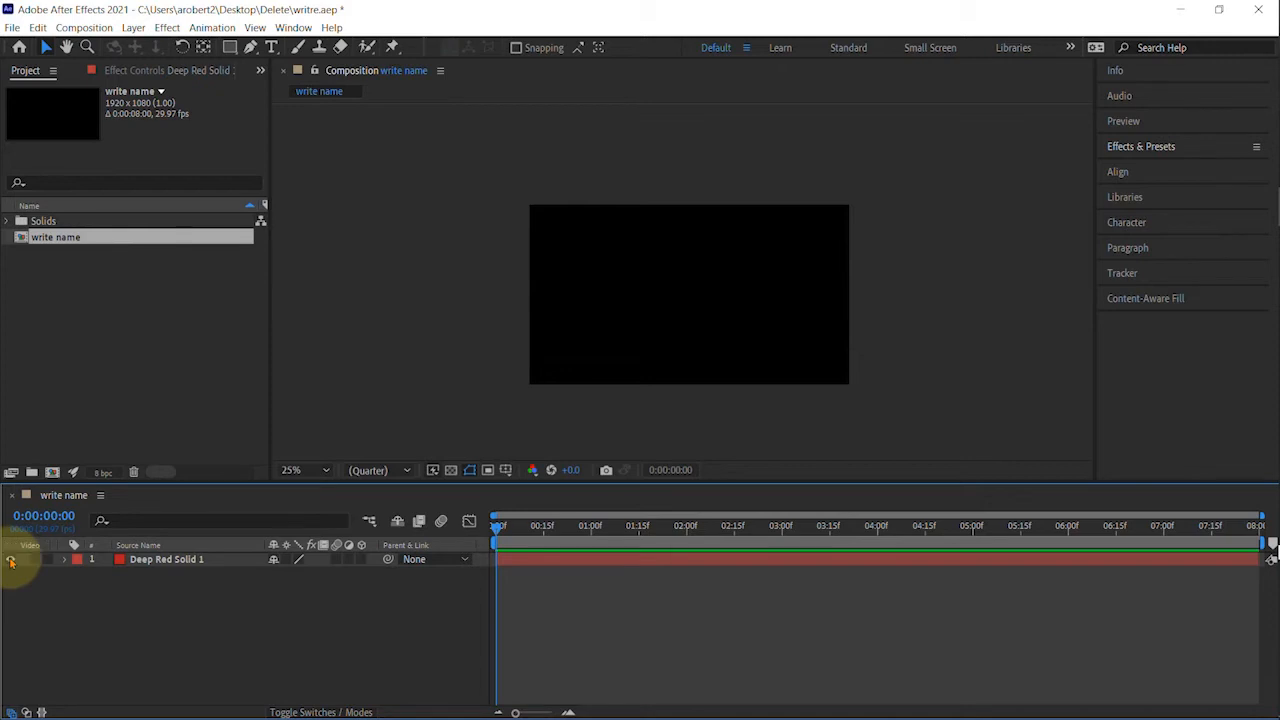
left_click(12, 561)
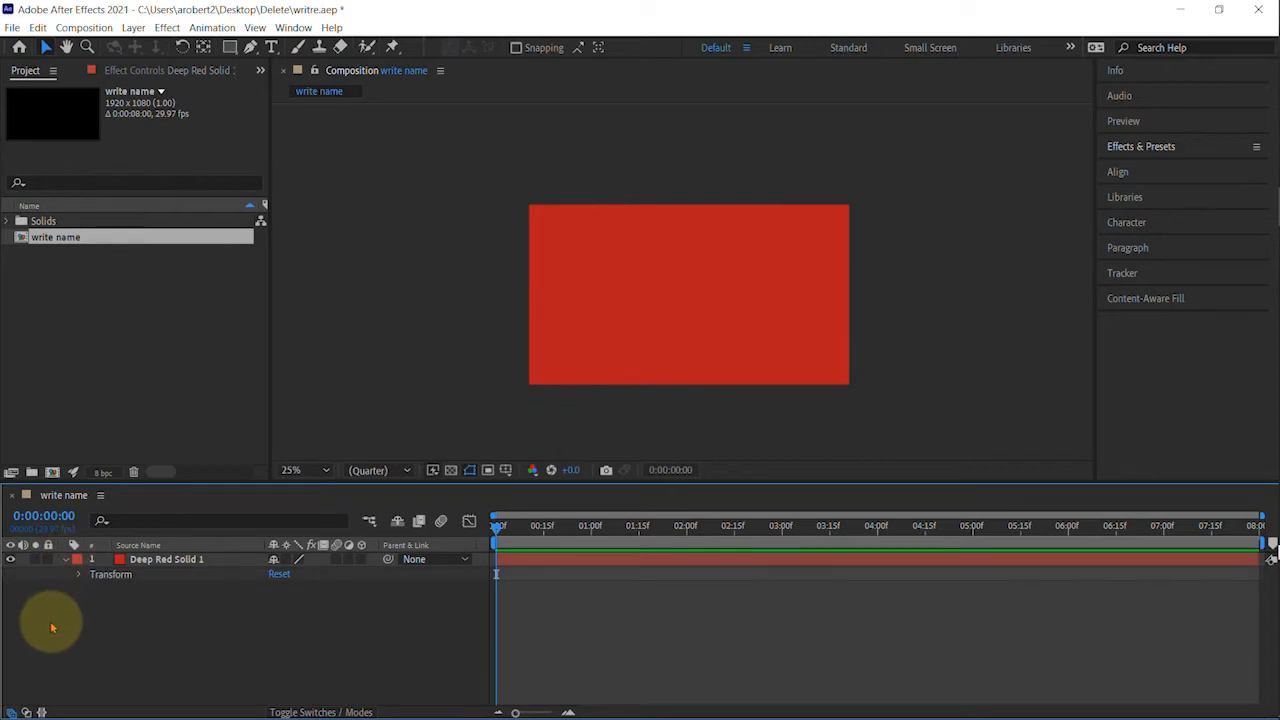
left_click(78, 577)
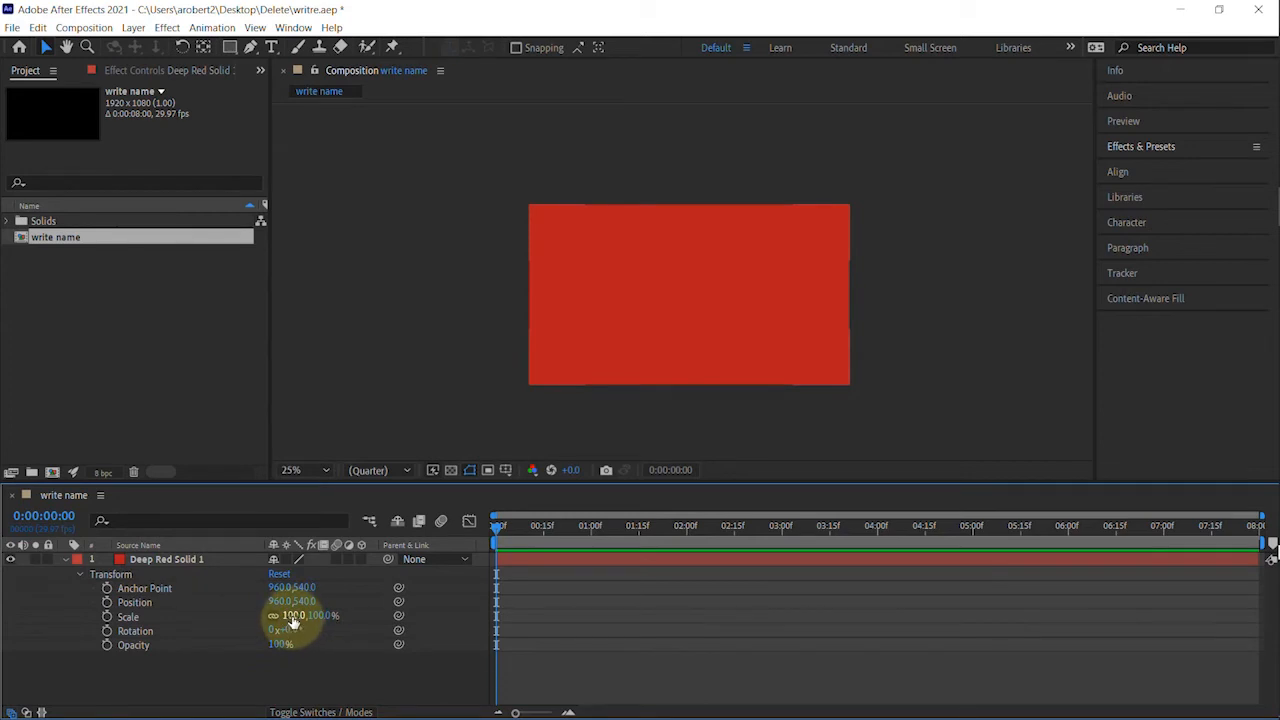
Step: Try scaling the red solid to 60% and rotating it 37°, and reset its Rotation and all its Transform values
left_click_drag(294, 614, 320, 634)
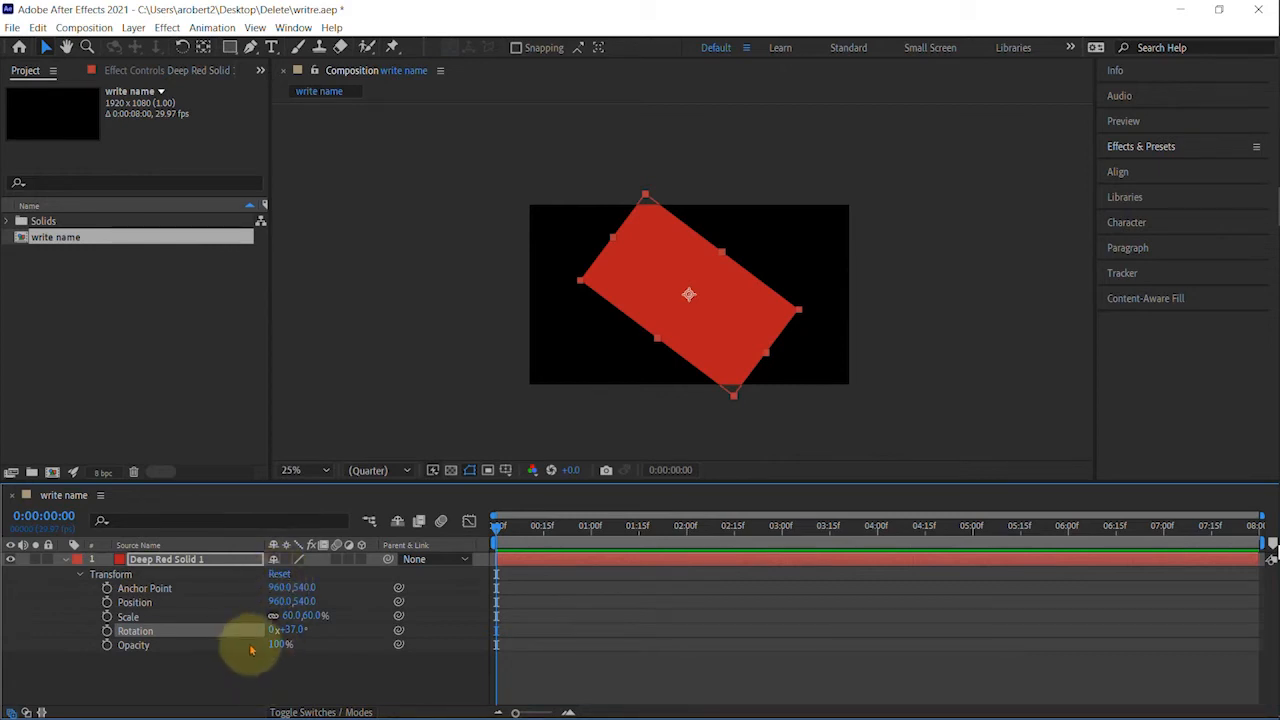
right_click(162, 636)
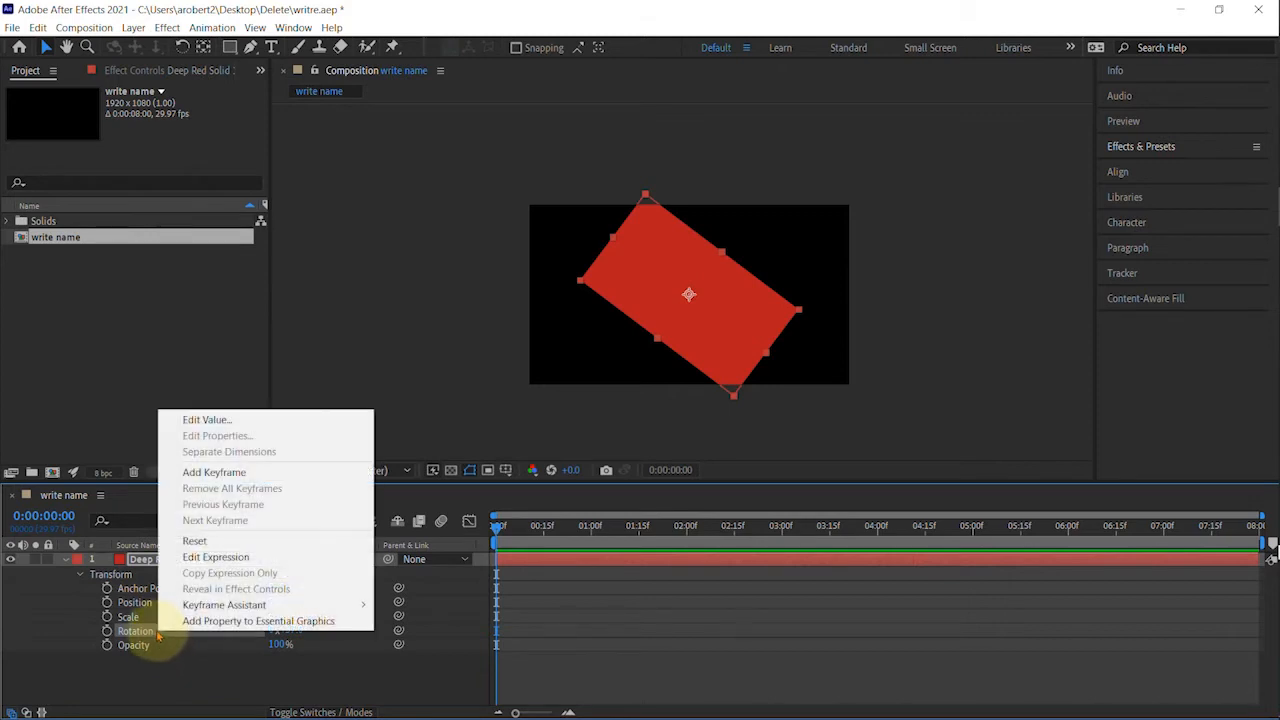
left_click(195, 541)
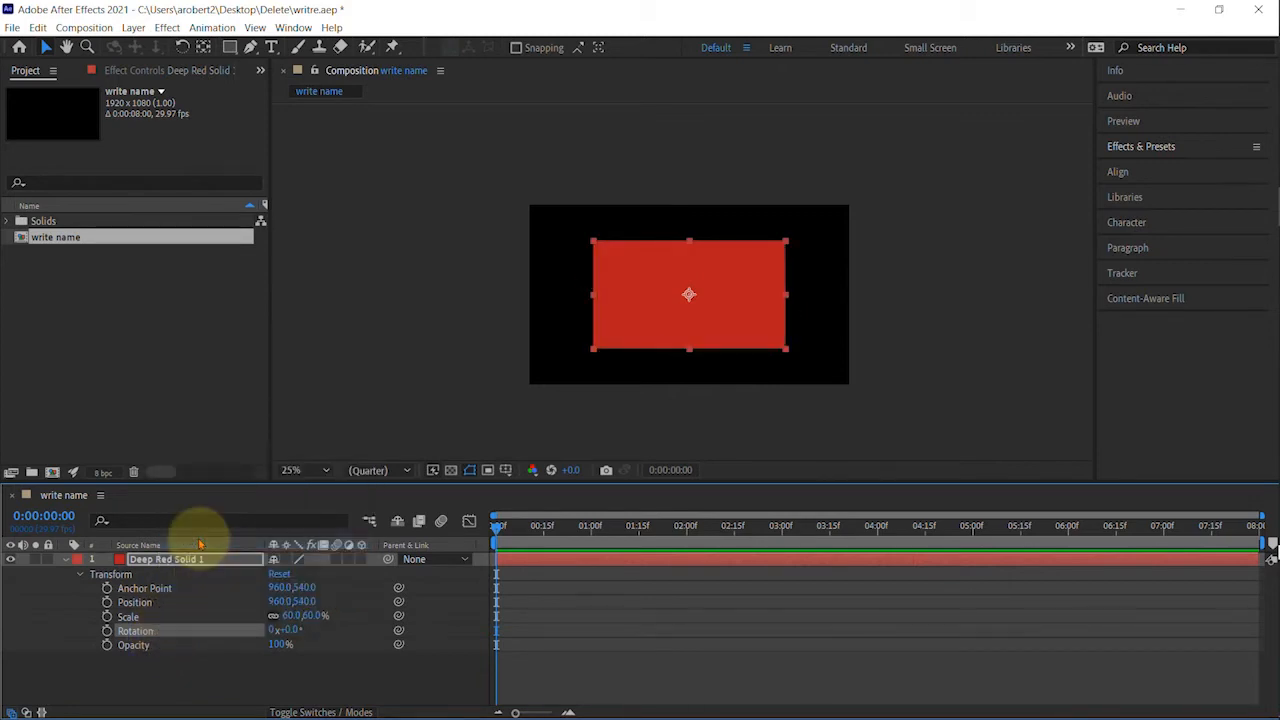
left_click(278, 577)
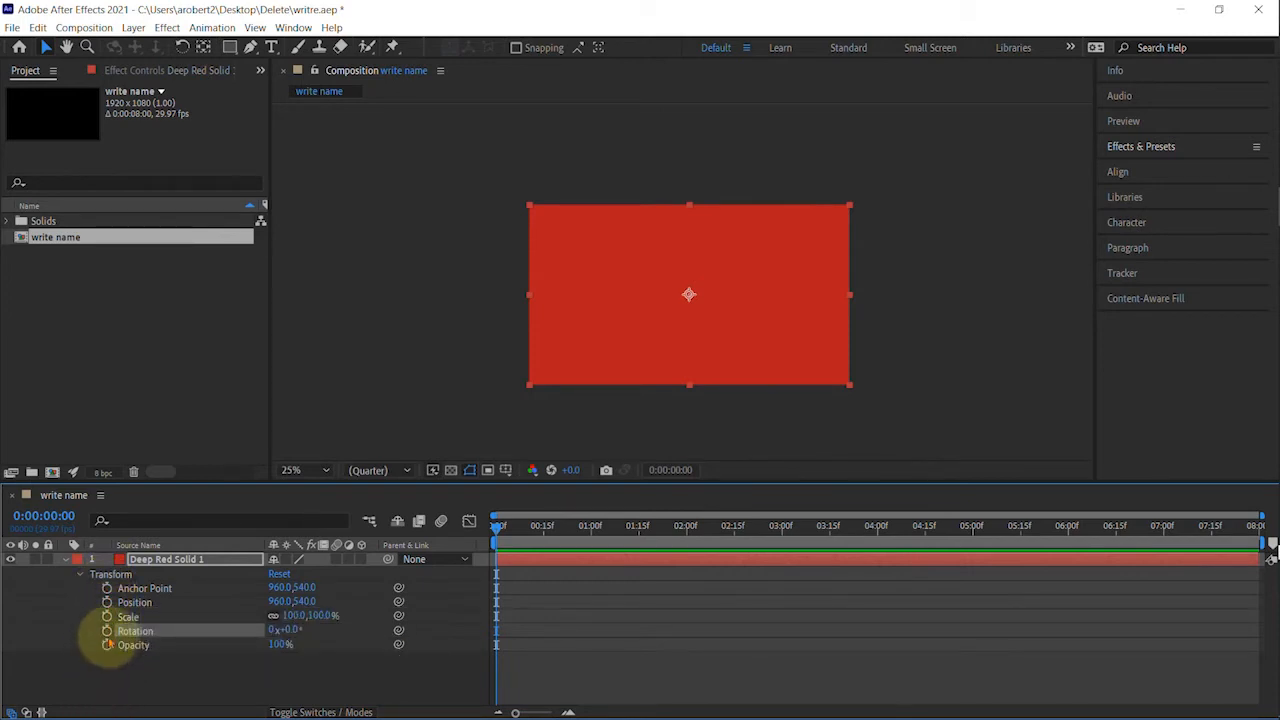
Step: Keyframe the red solid's Scale at 51% at 0:00:00:00 and 94% at 0:00:02:00
left_click_drag(292, 612, 251, 622)
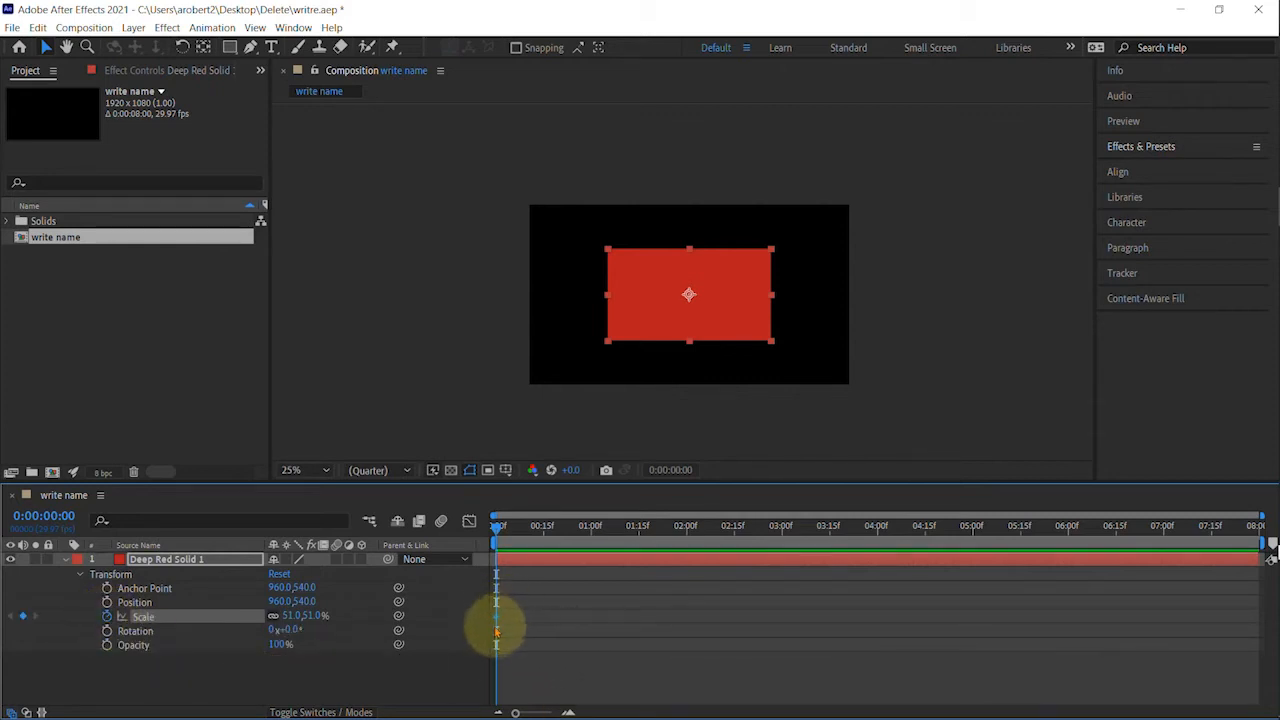
left_click_drag(500, 526, 688, 538)
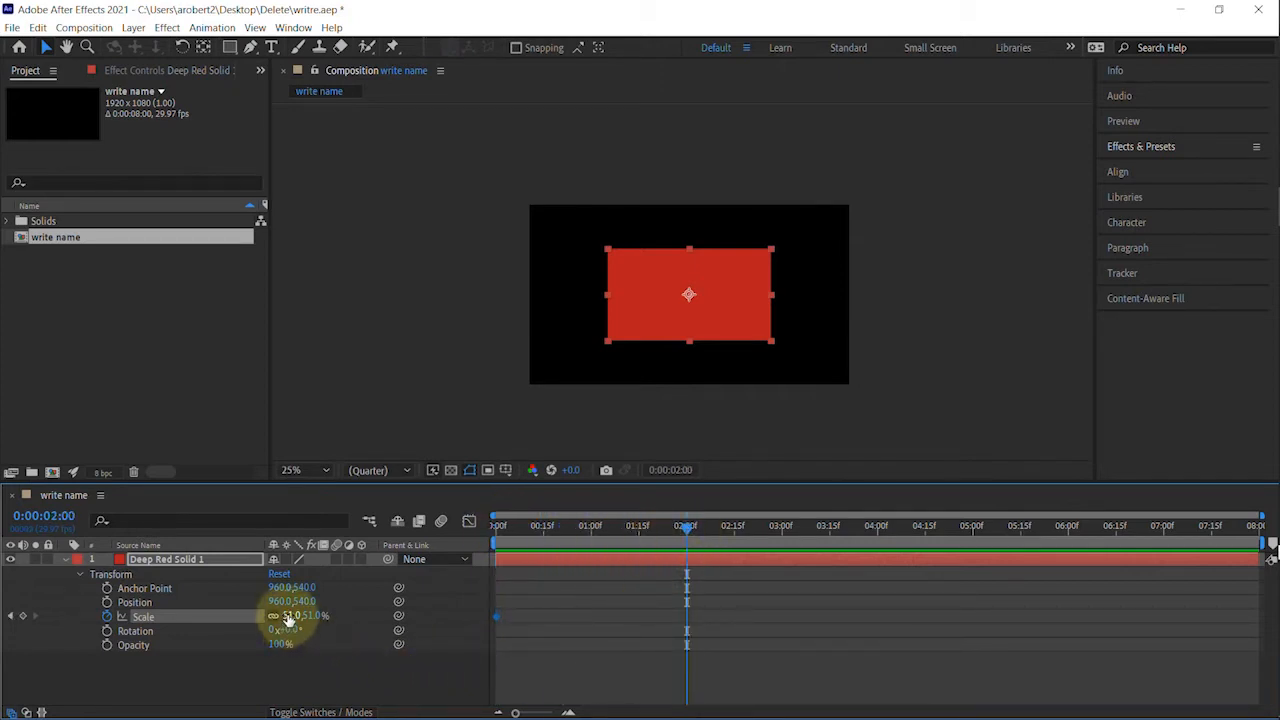
left_click_drag(289, 618, 325, 615)
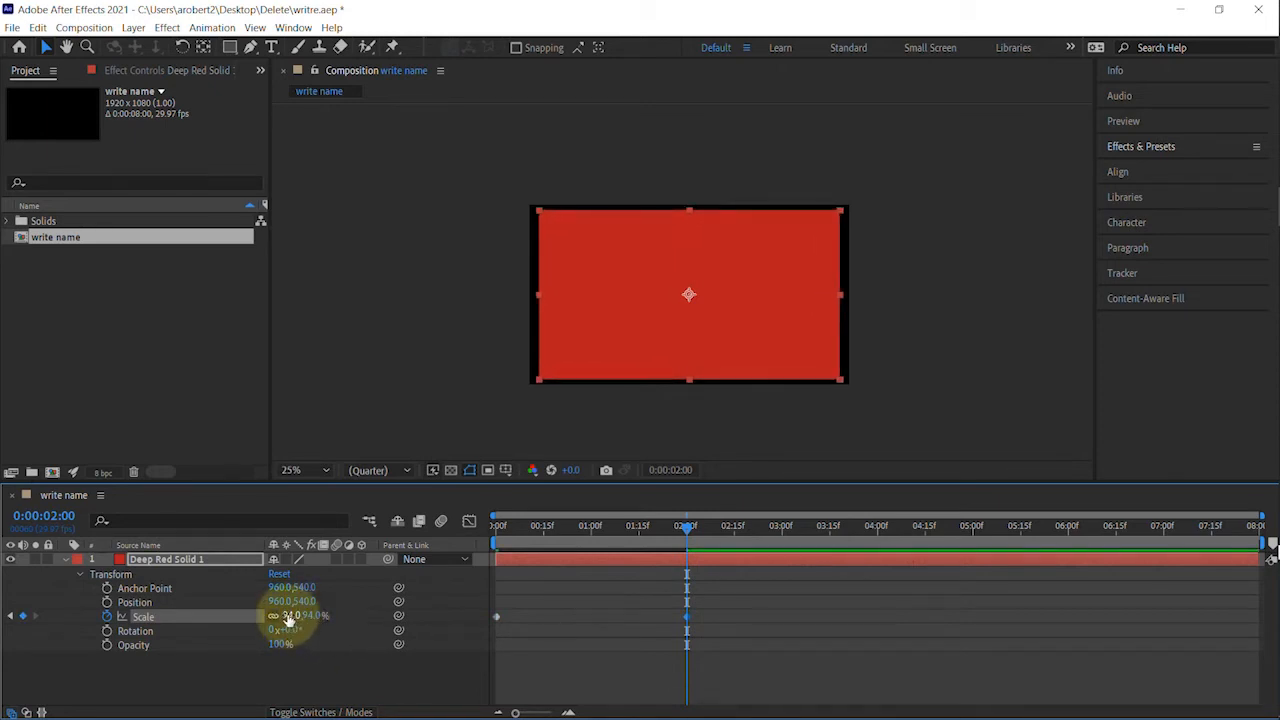
Step: Preview the red solid's scale animation from the start of the composition and stop the playback
left_click_drag(562, 529, 471, 523)
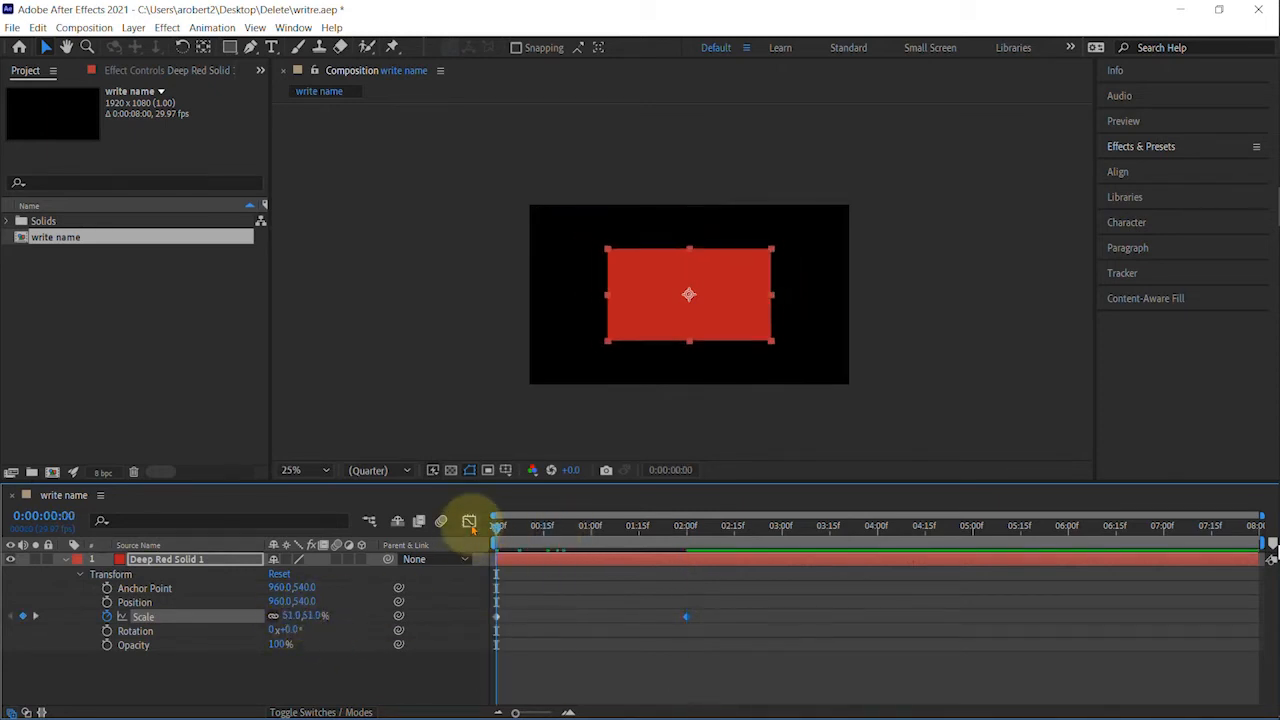
key("space")
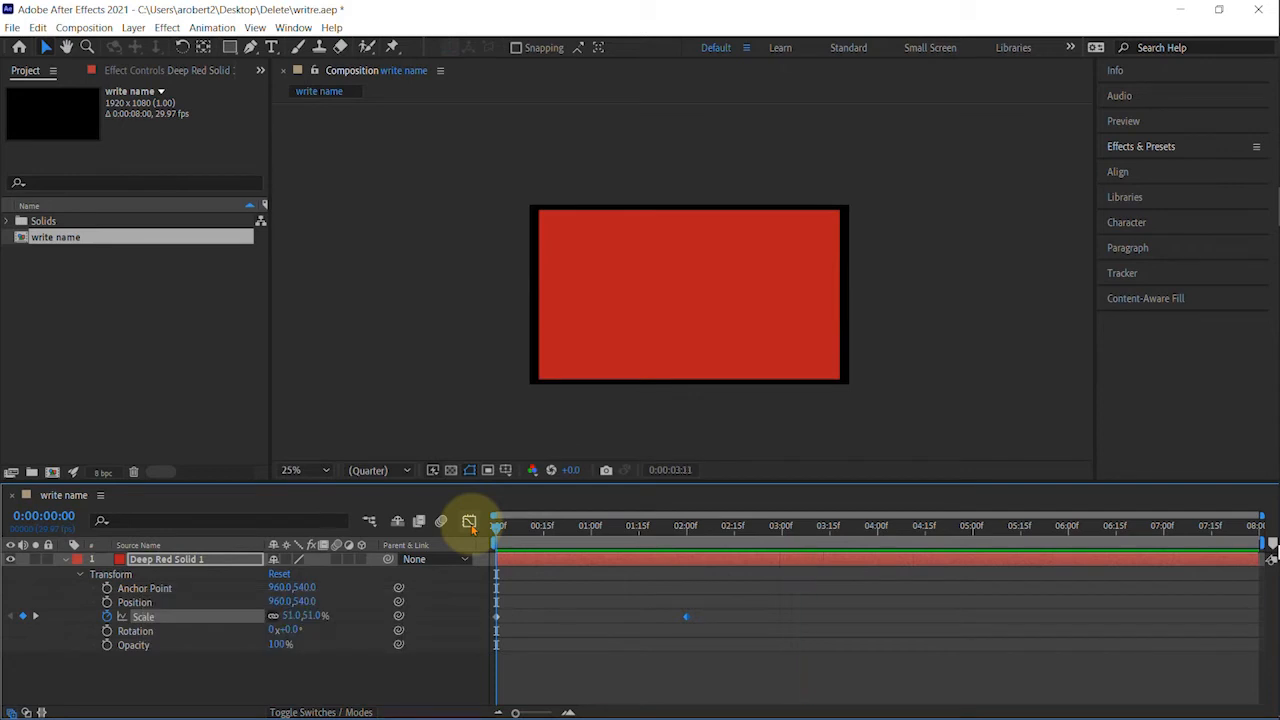
key("space")
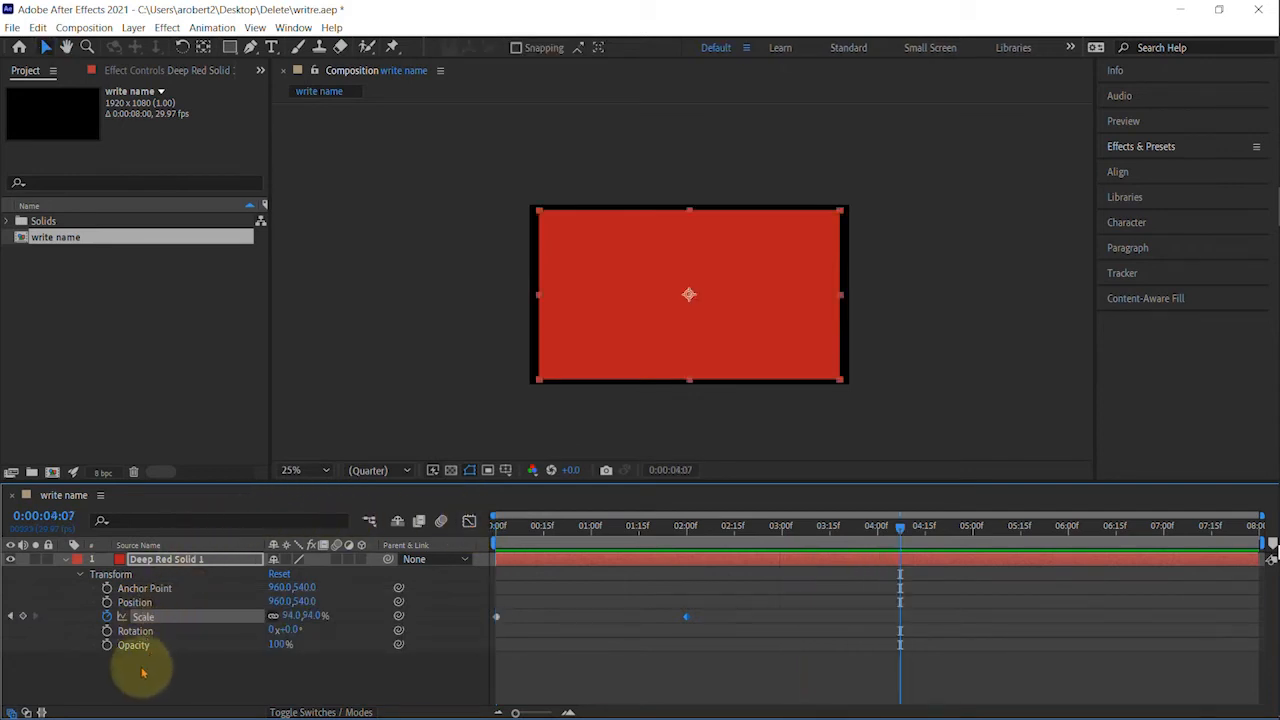
Step: Remove the red solid's Scale keyframes, deselect the layer and reset its Transform values
left_click(107, 616)
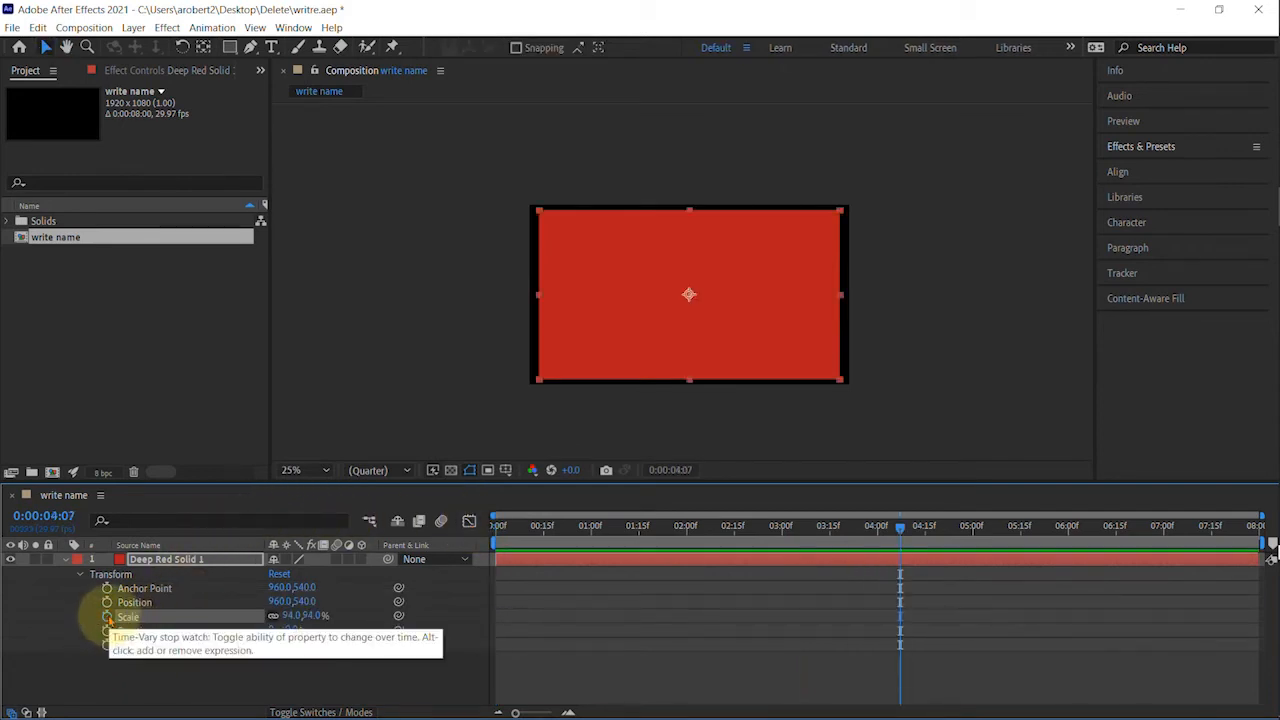
key("F2")
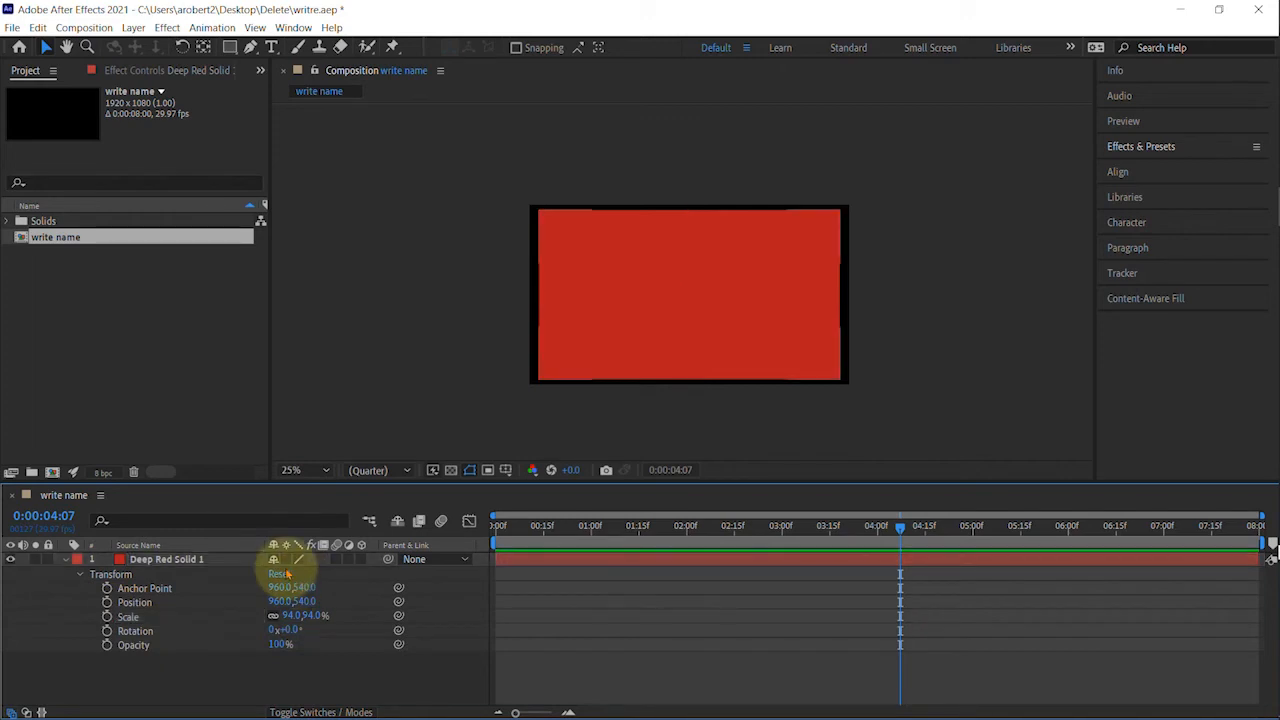
left_click(283, 575)
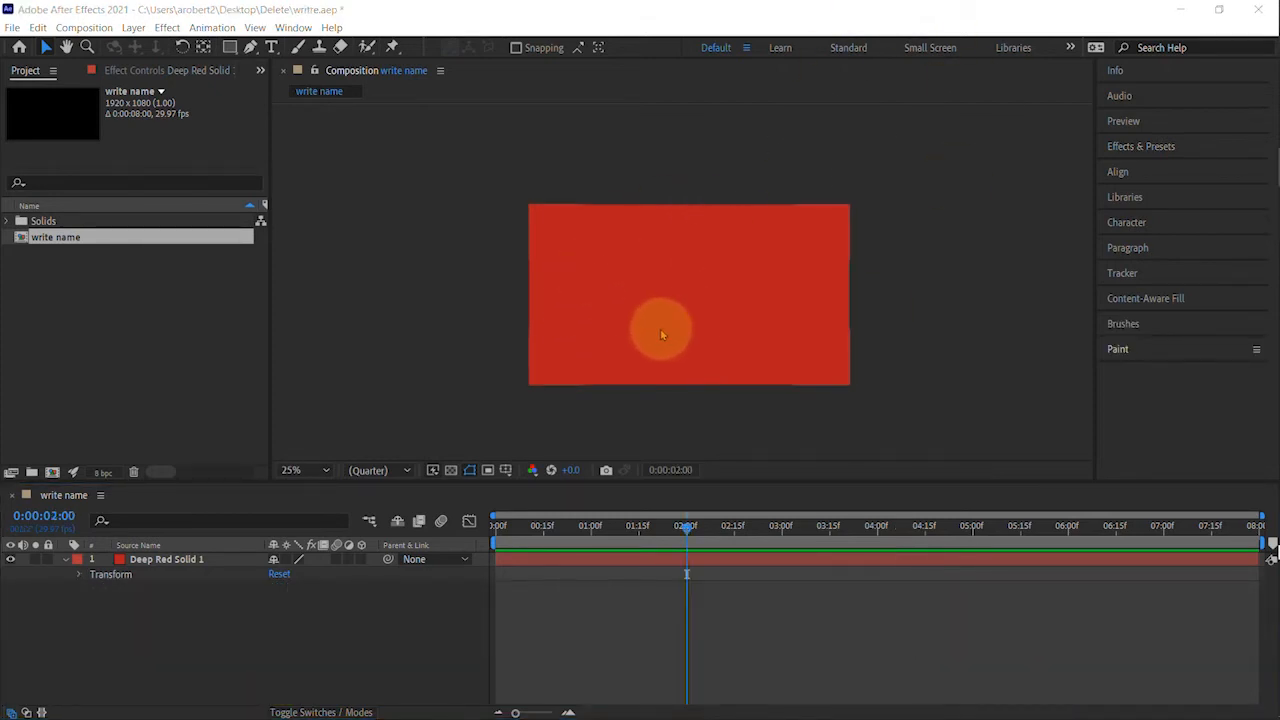
Step: Open the red solid in its own Layer panel and activate the Brush tool
double_click(659, 314)
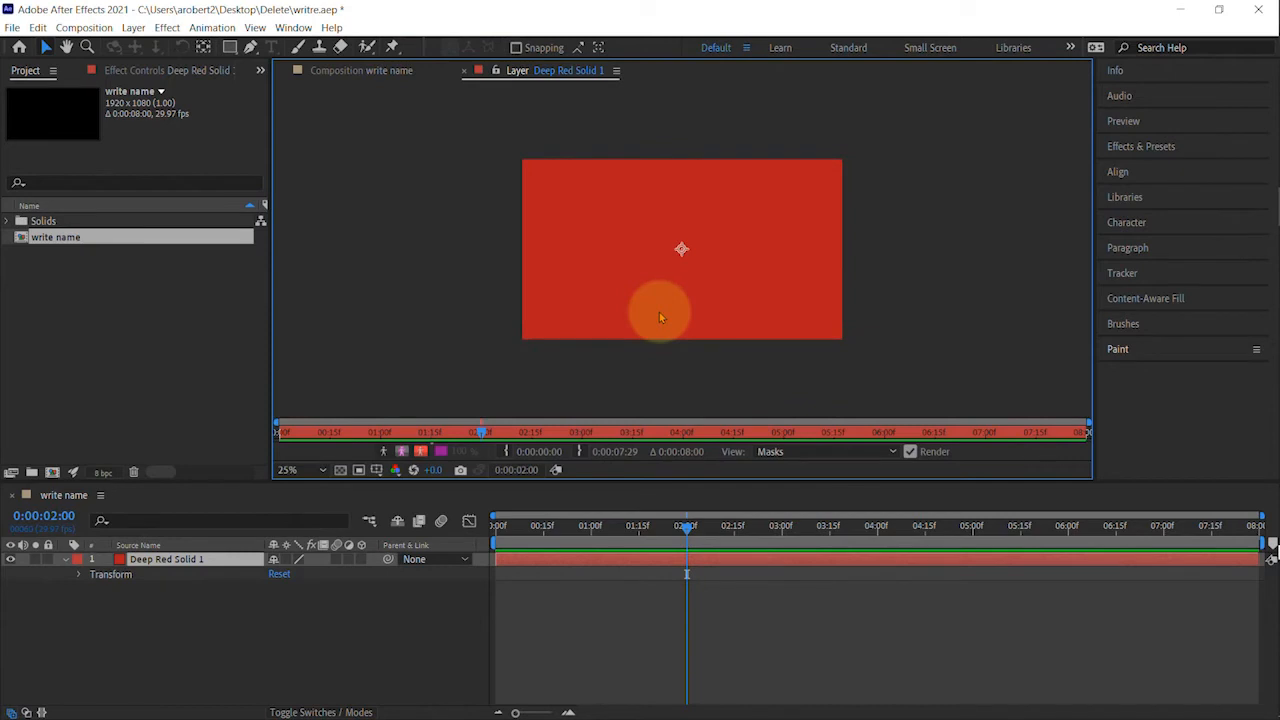
scroll(659, 316, "up", 1)
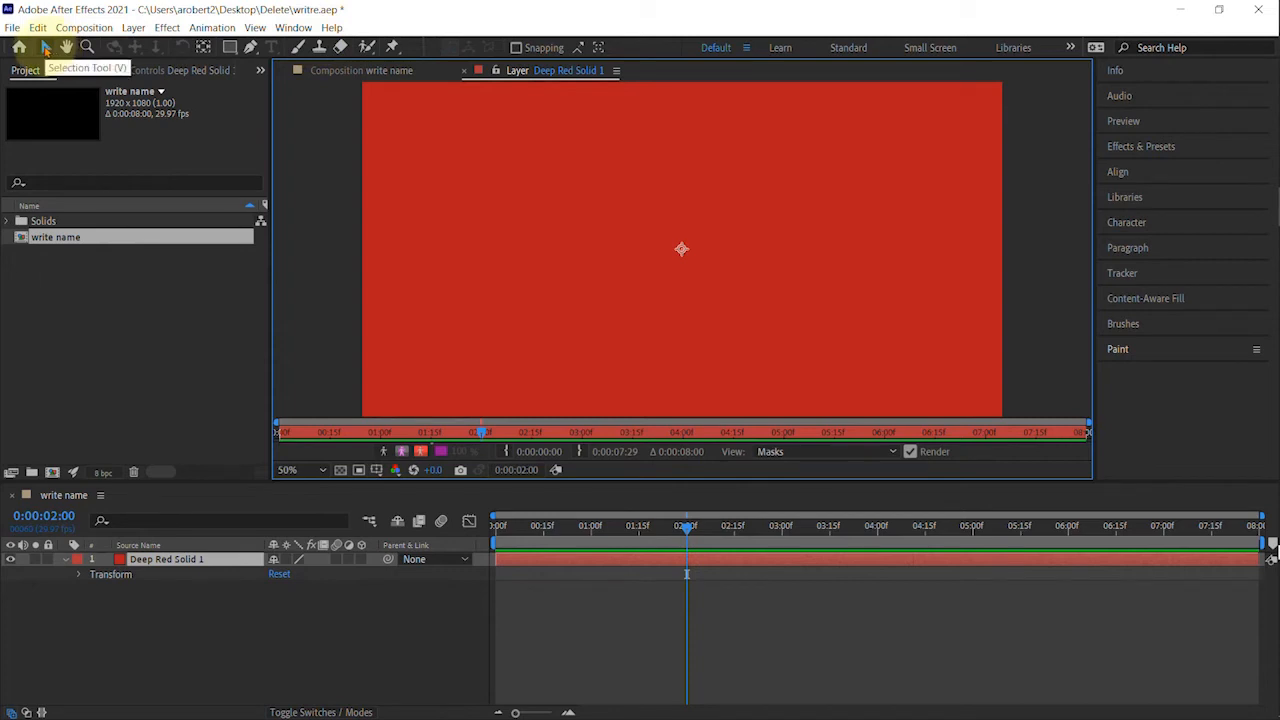
left_click(297, 50)
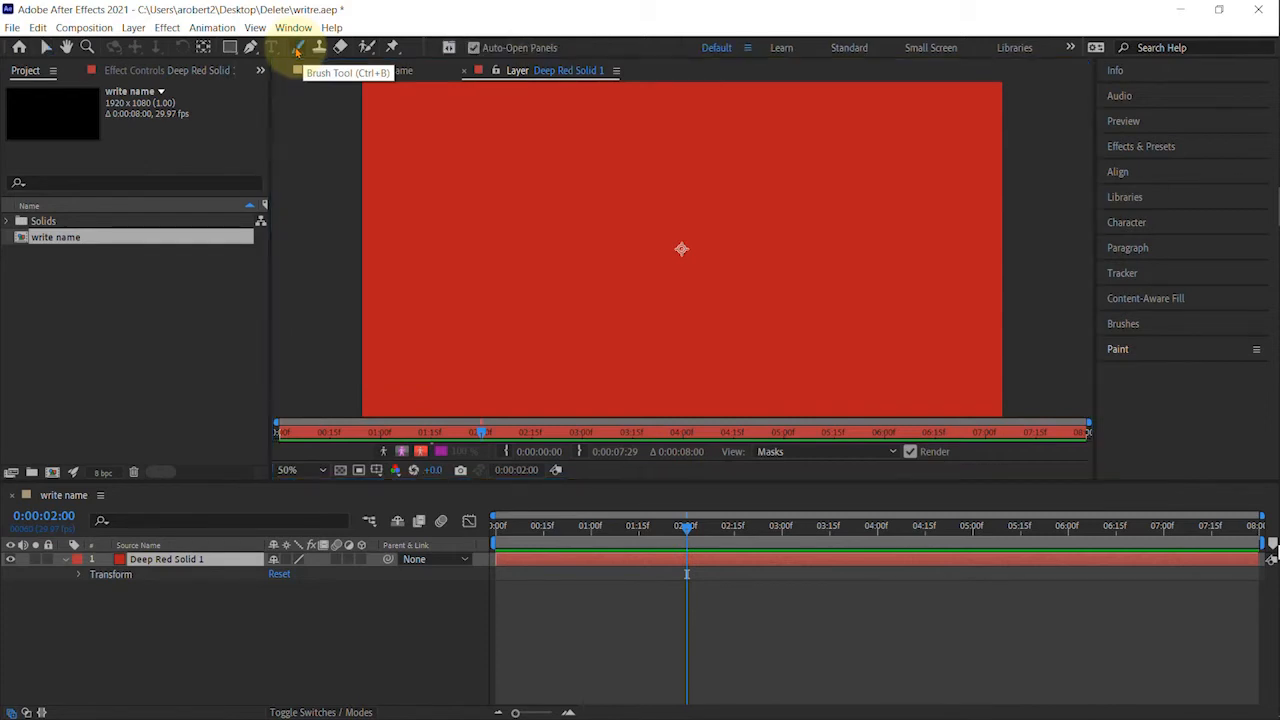
Step: Set the paint foreground color to blue 2223E4, swap it with the white background color, and set the opacity to 100%
left_click(1183, 351)
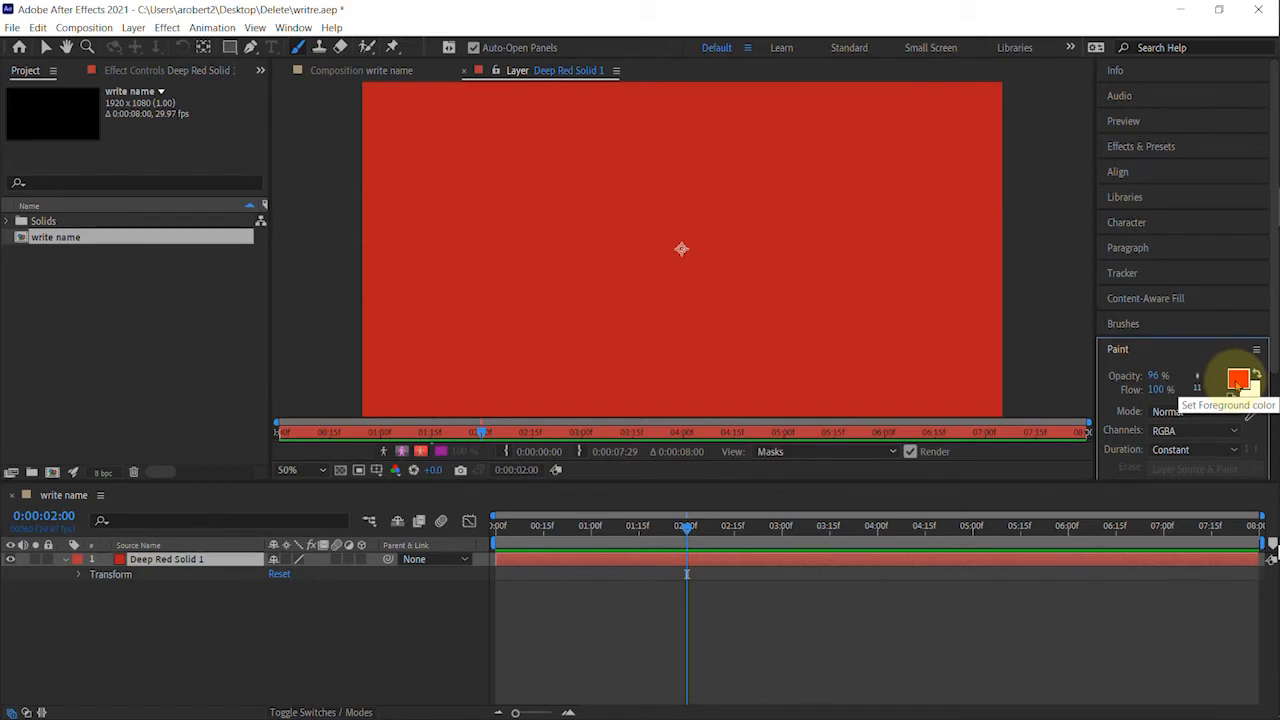
left_click(1238, 380)
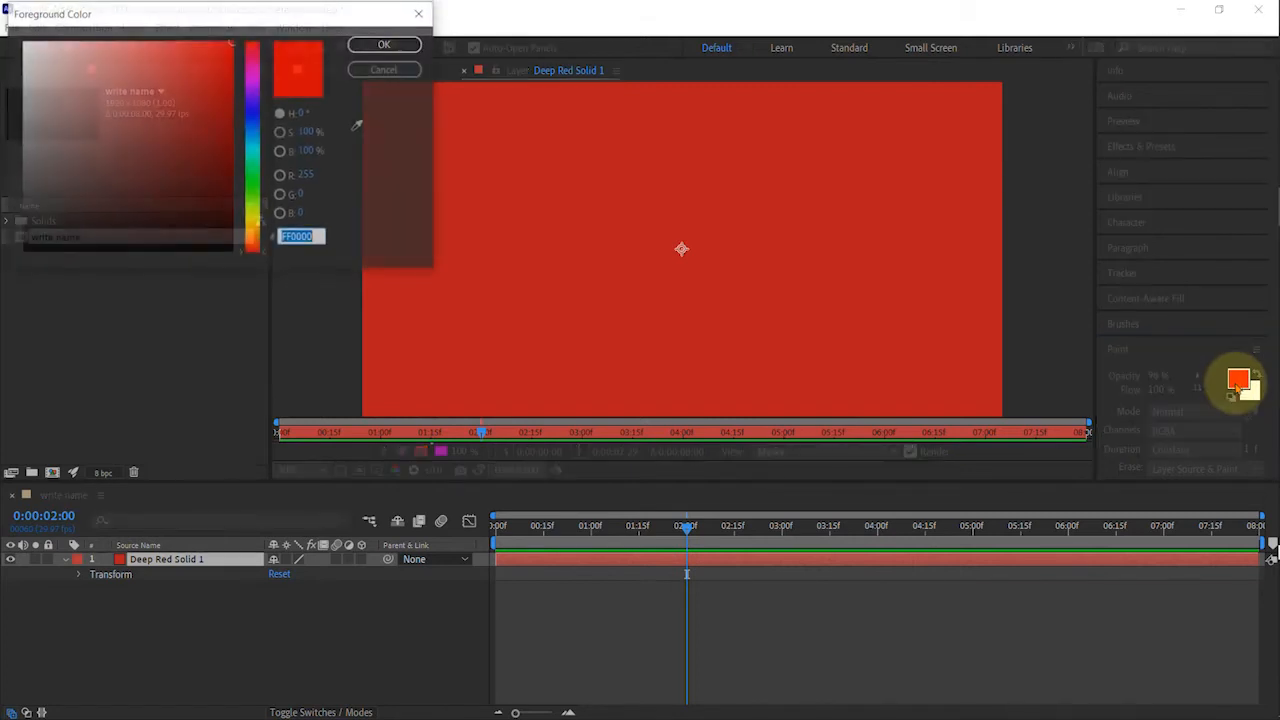
left_click(252, 115)
left_click_drag(210, 82, 201, 62)
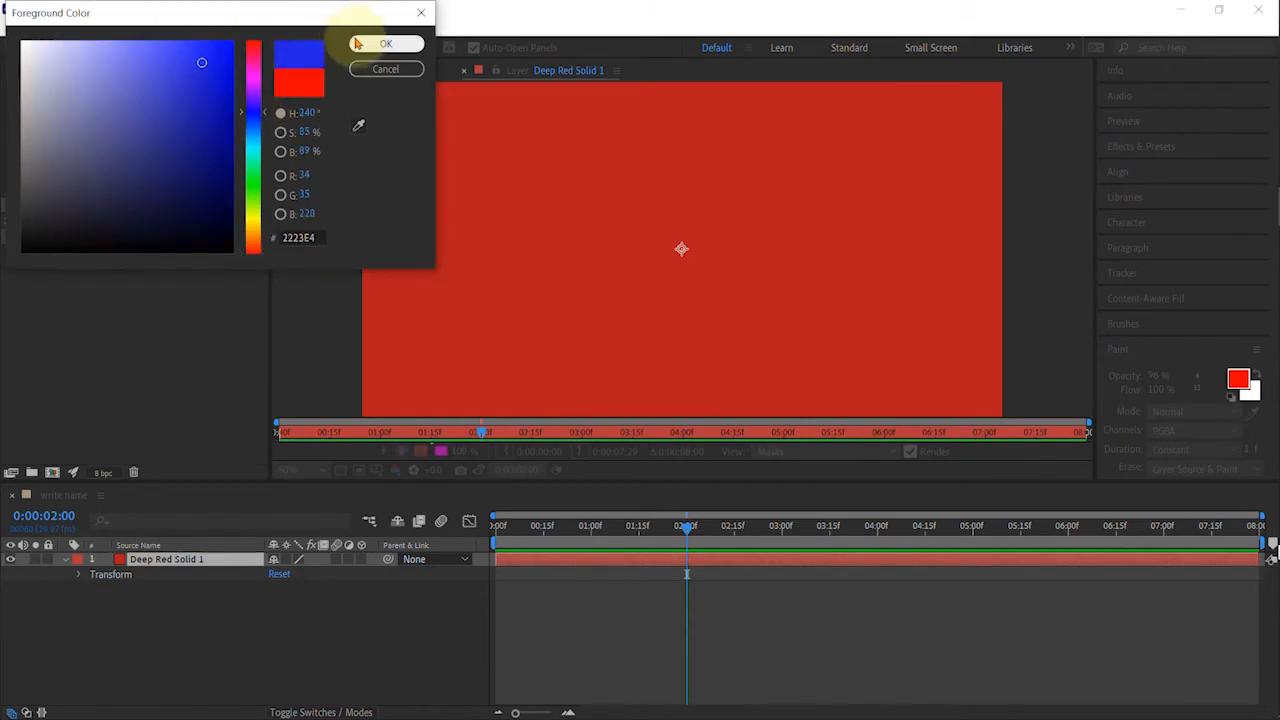
left_click(385, 44)
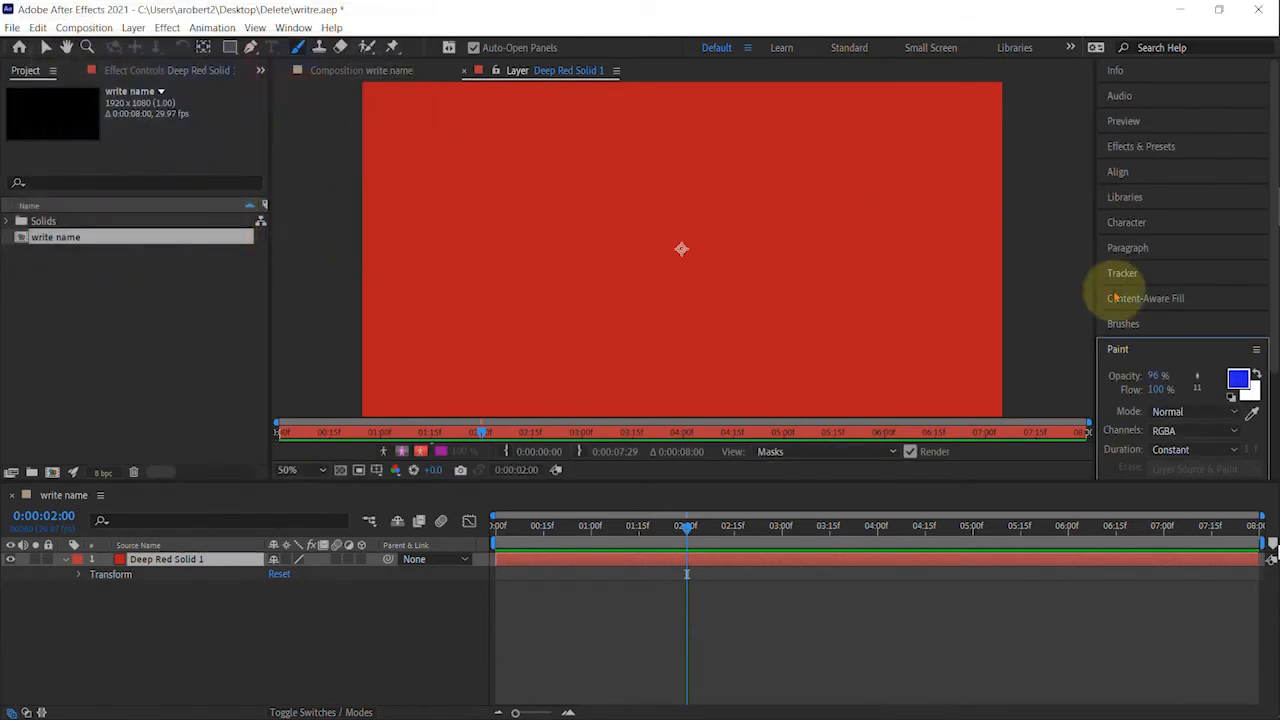
left_click(1257, 375)
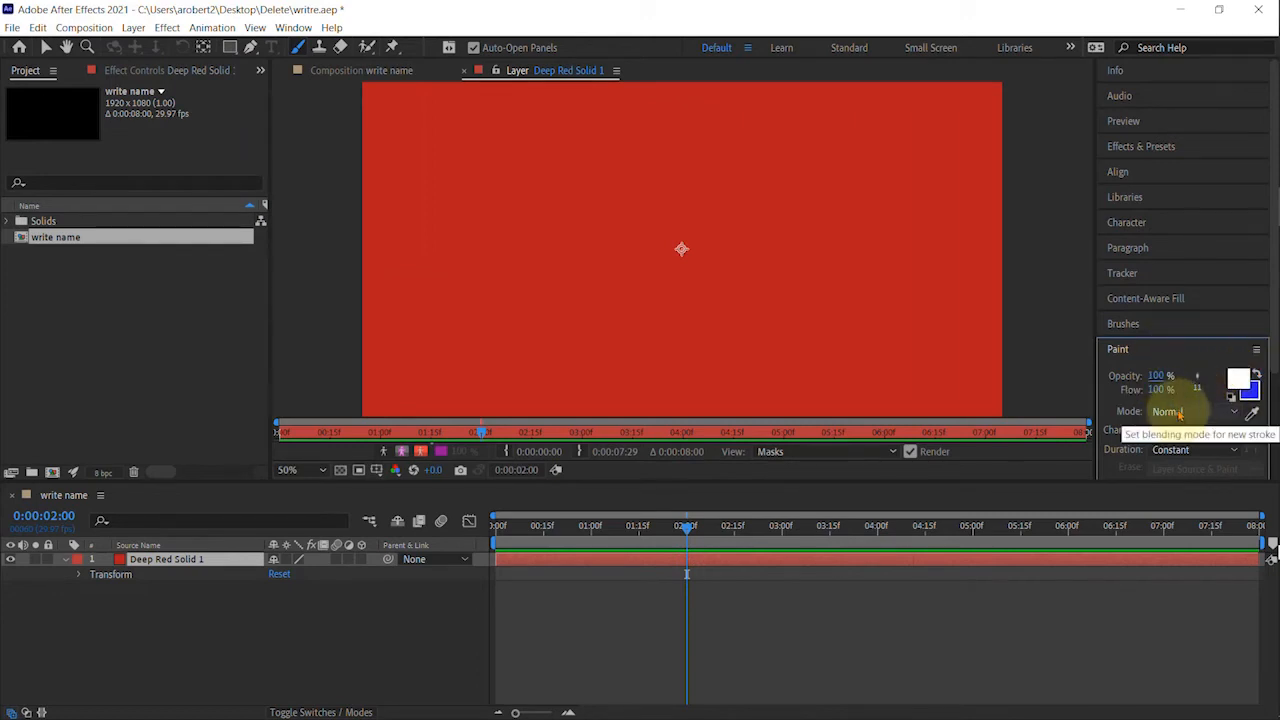
left_click(1180, 414)
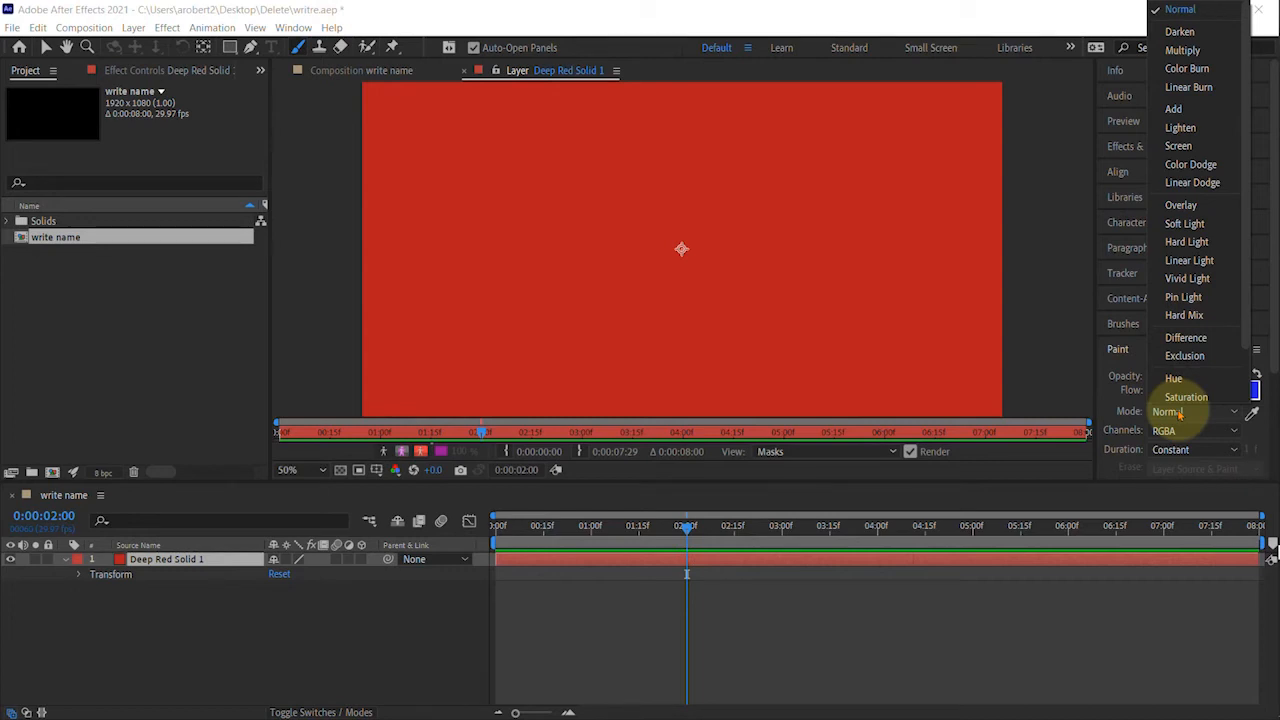
left_click(1180, 414)
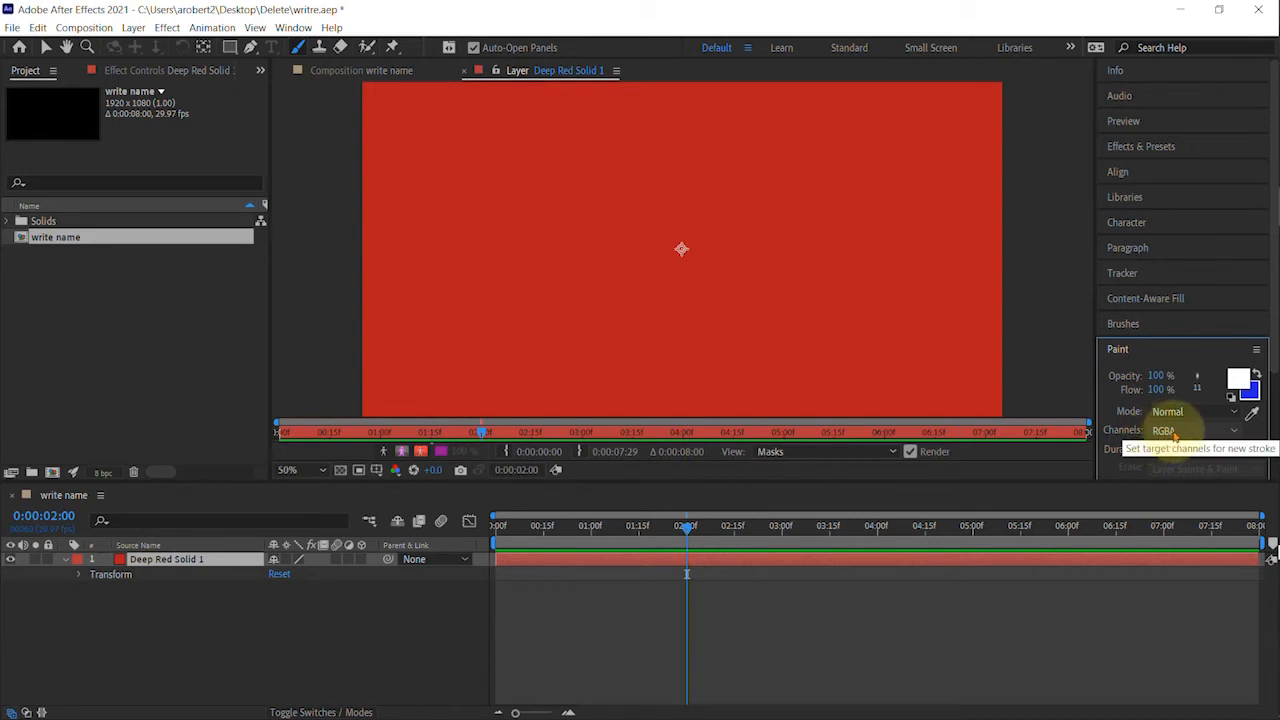
left_click(1182, 434)
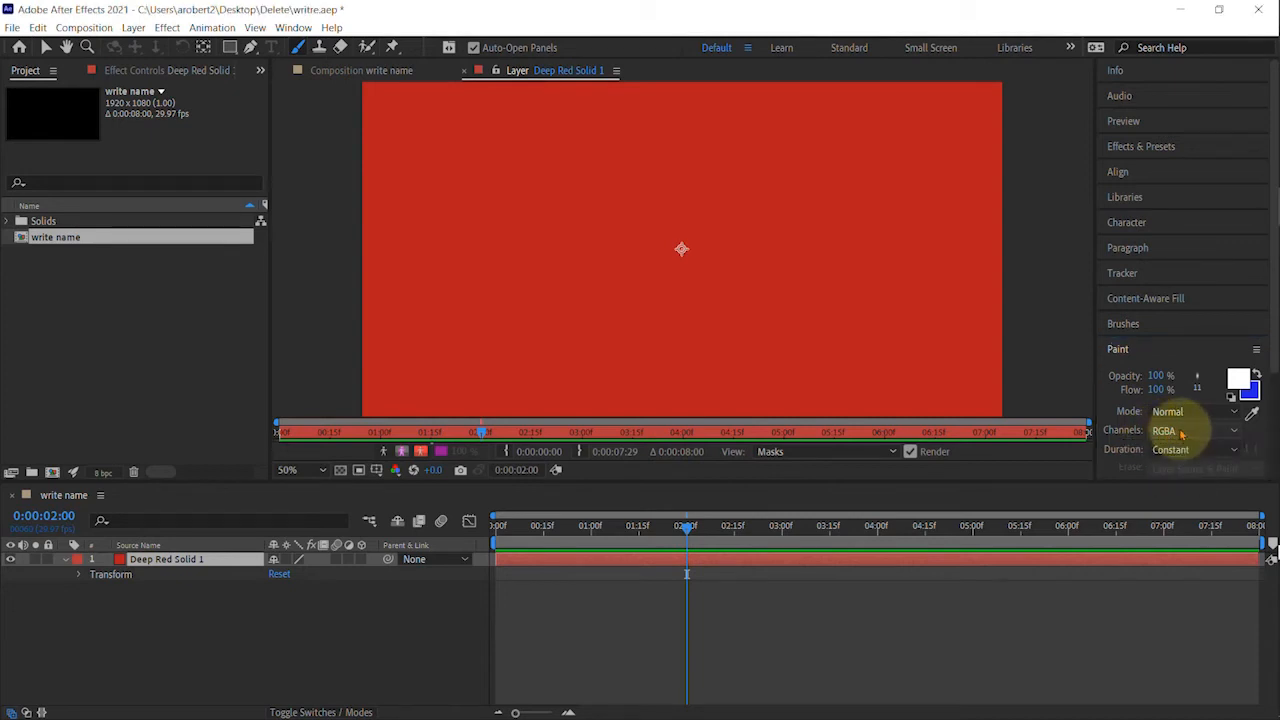
left_click(1182, 434)
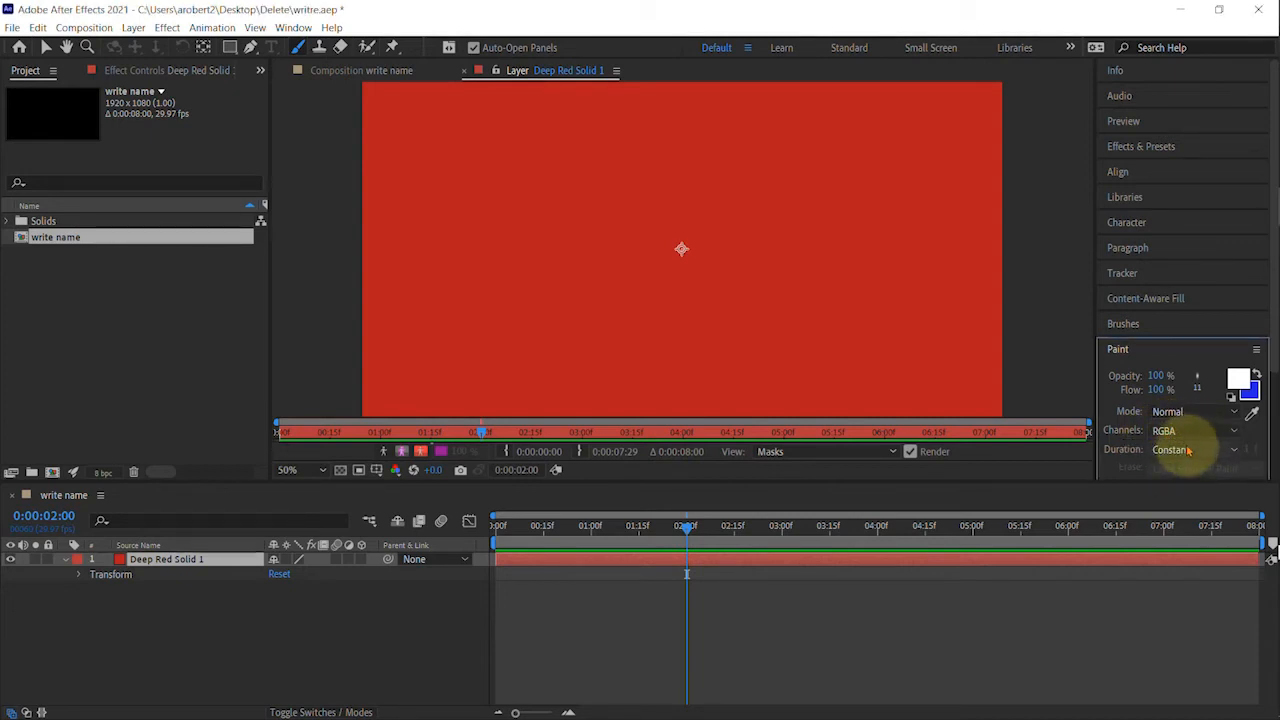
Step: Choose a 5-pixel brush tip in the Brushes panel and return to the Paint settings
left_click(1125, 324)
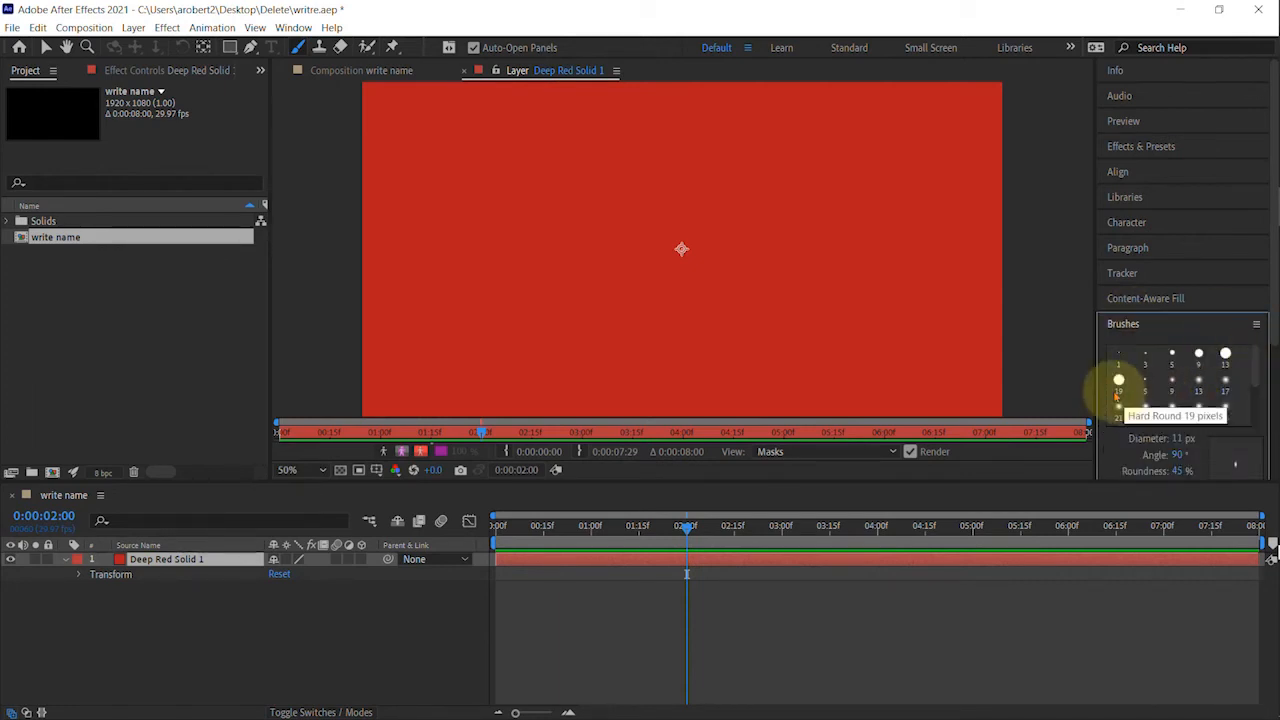
left_click(1162, 326)
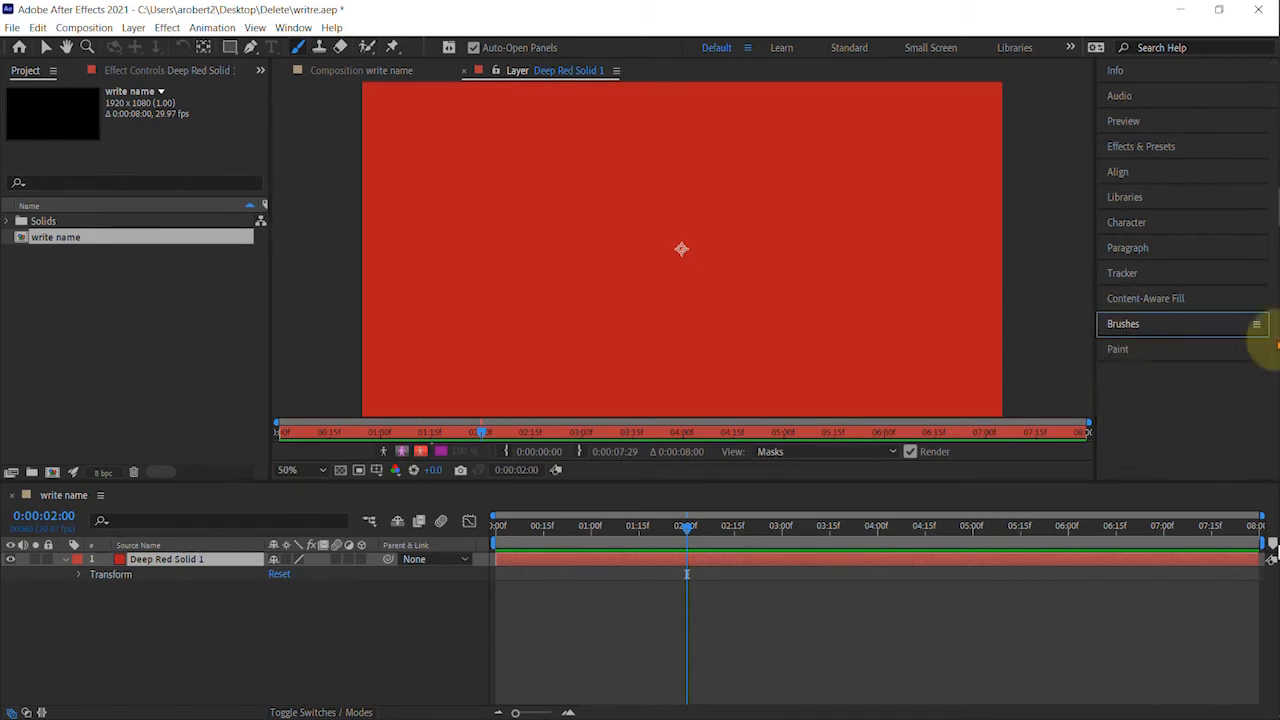
left_click(1149, 348)
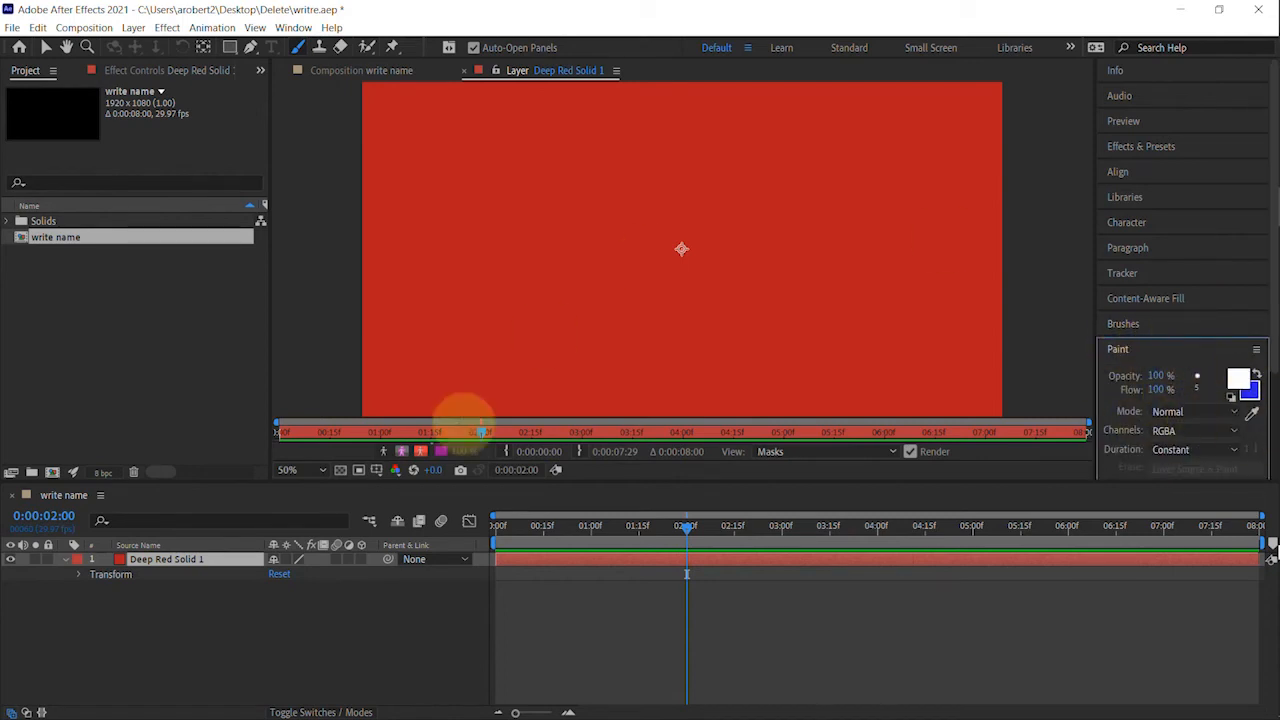
Step: Move the current-time indicator back to 0:00:00:00
left_click(686, 530)
left_click_drag(686, 530, 500, 525)
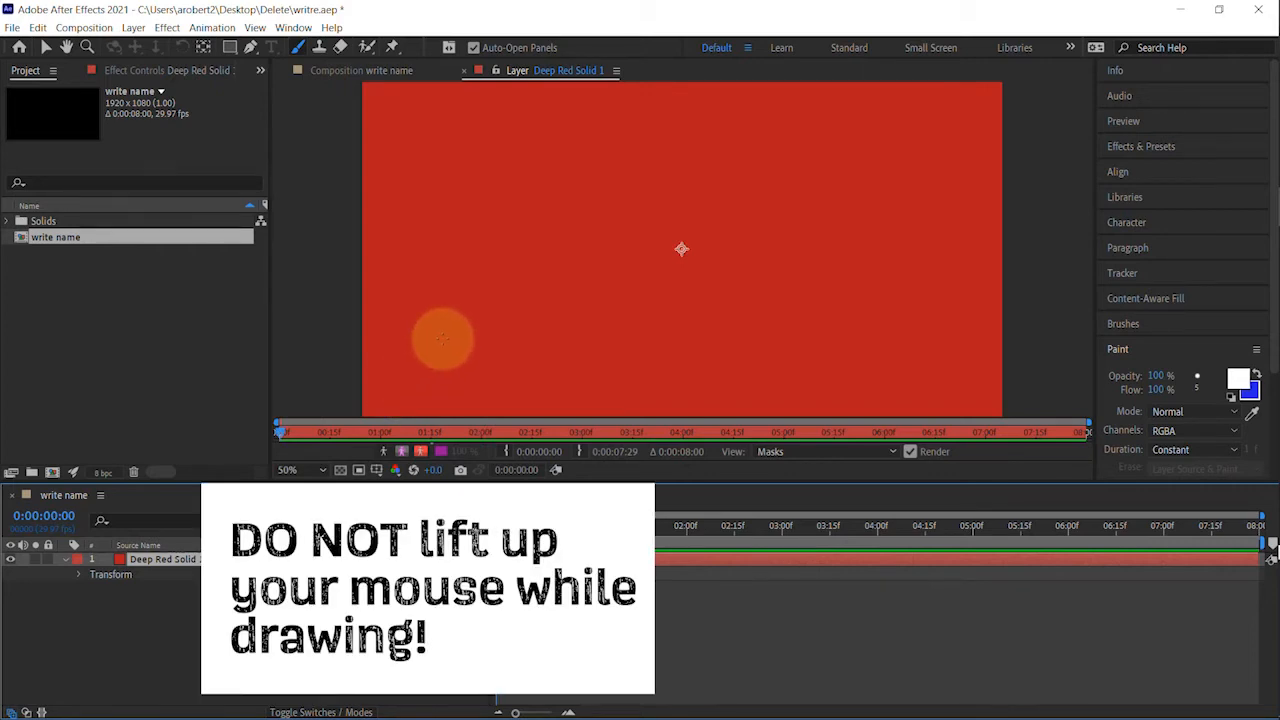
Step: Handwrite the name in one continuous white brush stroke across the red solid
mouse_move(449, 358)
left_mouse_down()
mouse_move(551, 357)
mouse_move(543, 251)
mouse_move(587, 308)
mouse_move(634, 237)
mouse_move(720, 334)
mouse_move(786, 153)
left_mouse_up()
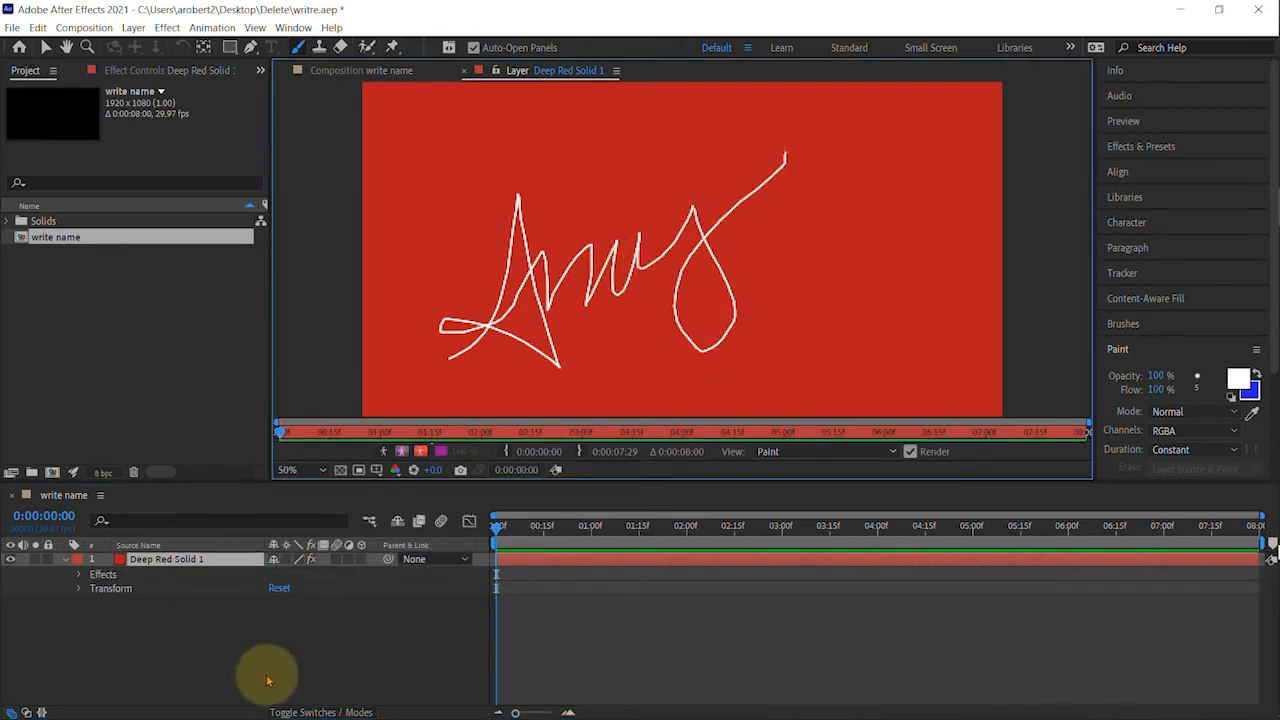
Step: Turn on Paint on Transparent in the layer's Paint effect and show the write name composition
left_click(78, 577)
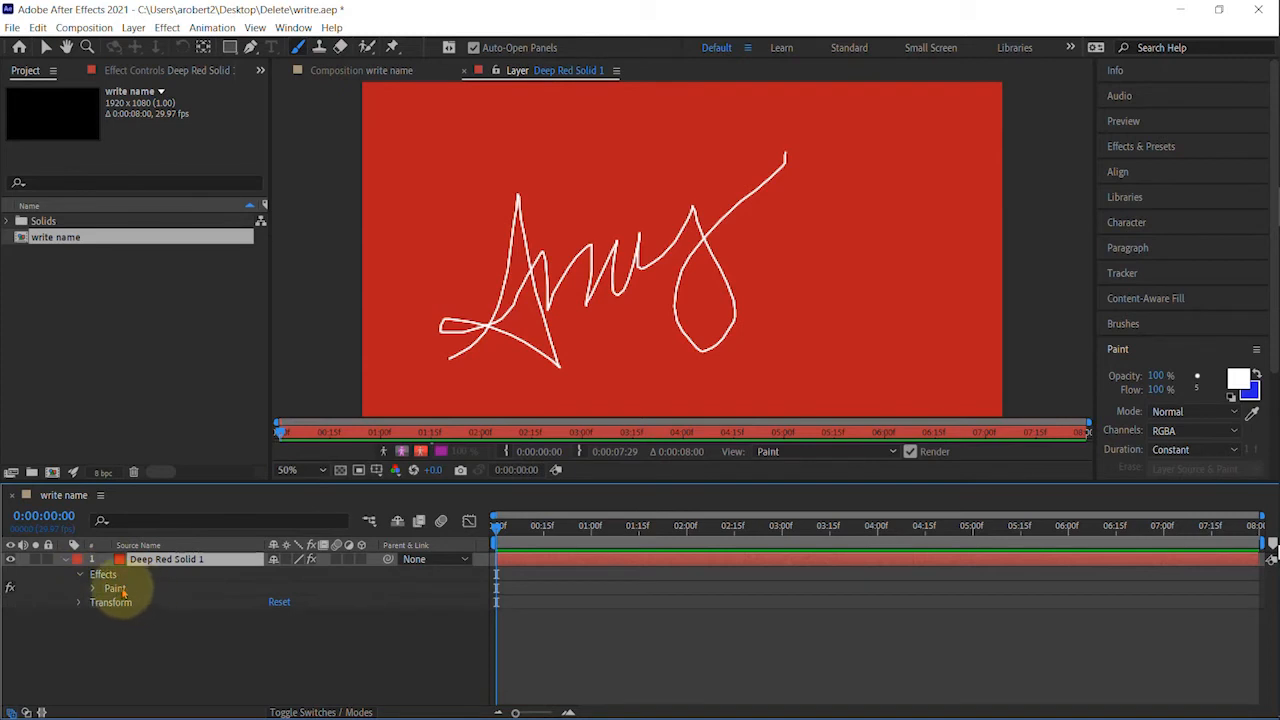
left_click(97, 588)
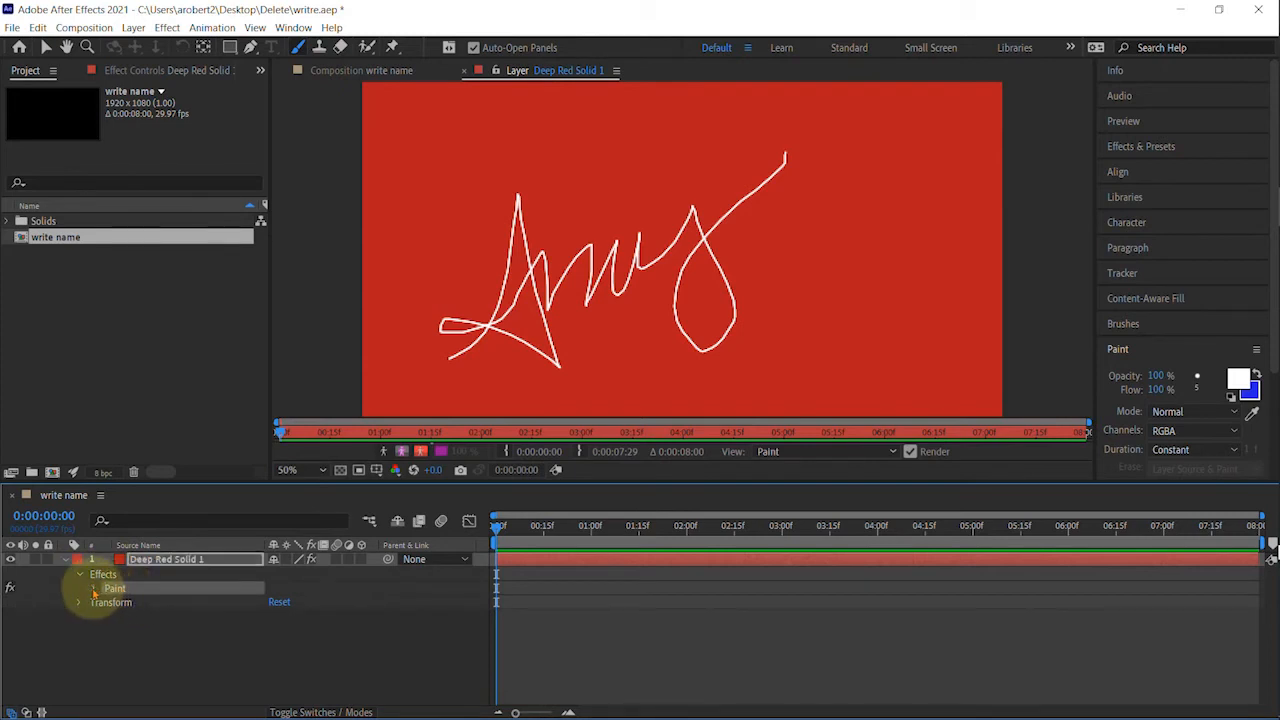
left_click(94, 590)
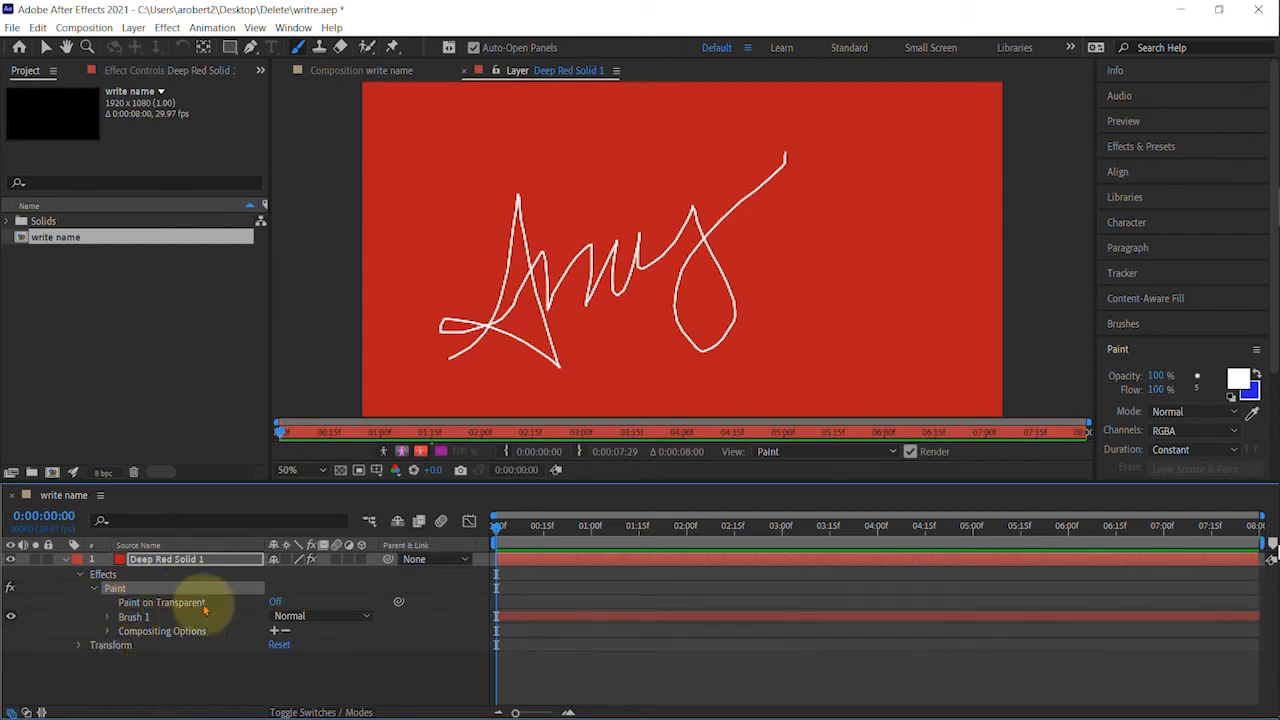
left_click(276, 602)
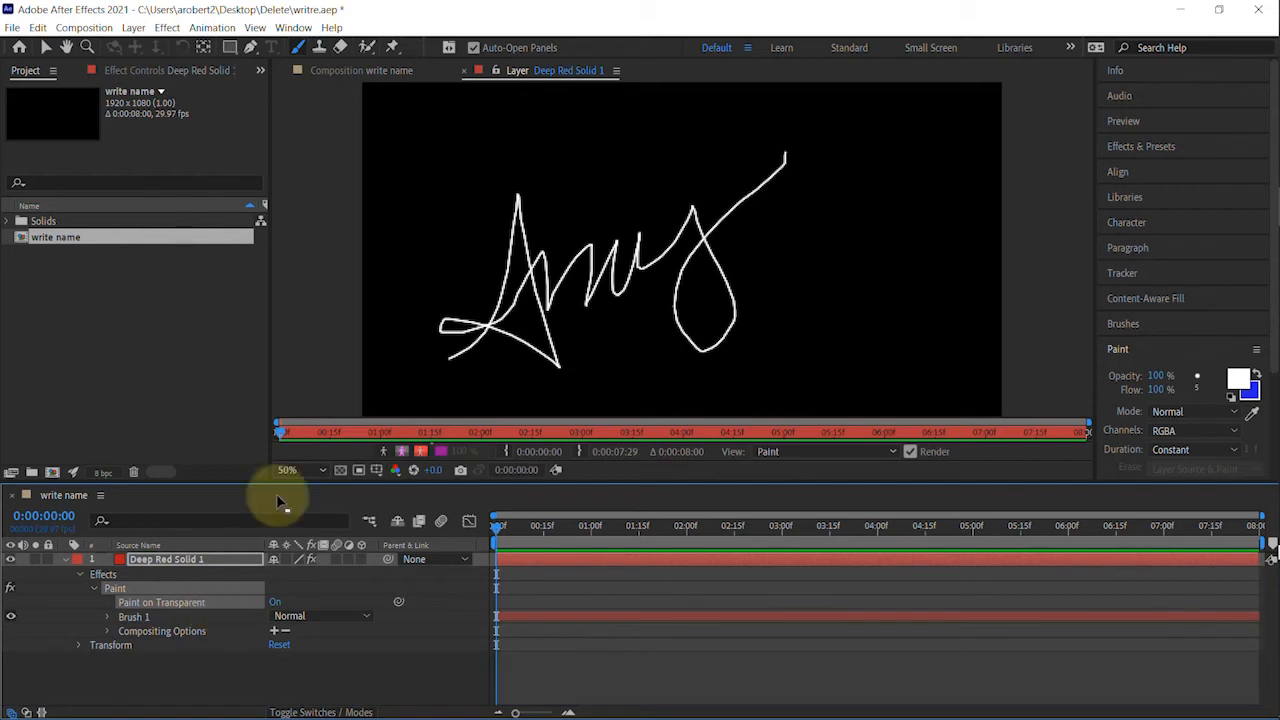
left_click(398, 72)
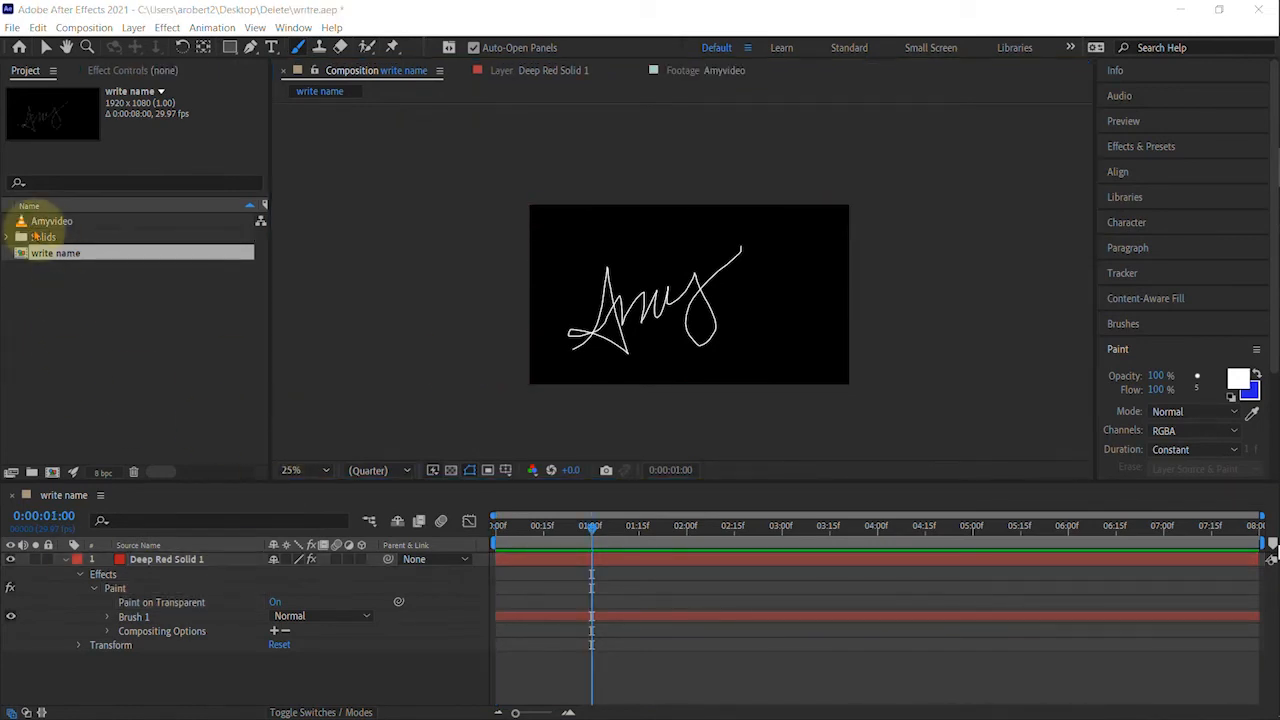
Step: Place the video clip beneath the red solid and toggle Paint on Transparent to compare the signature over the footage
left_click_drag(50, 221, 492, 656)
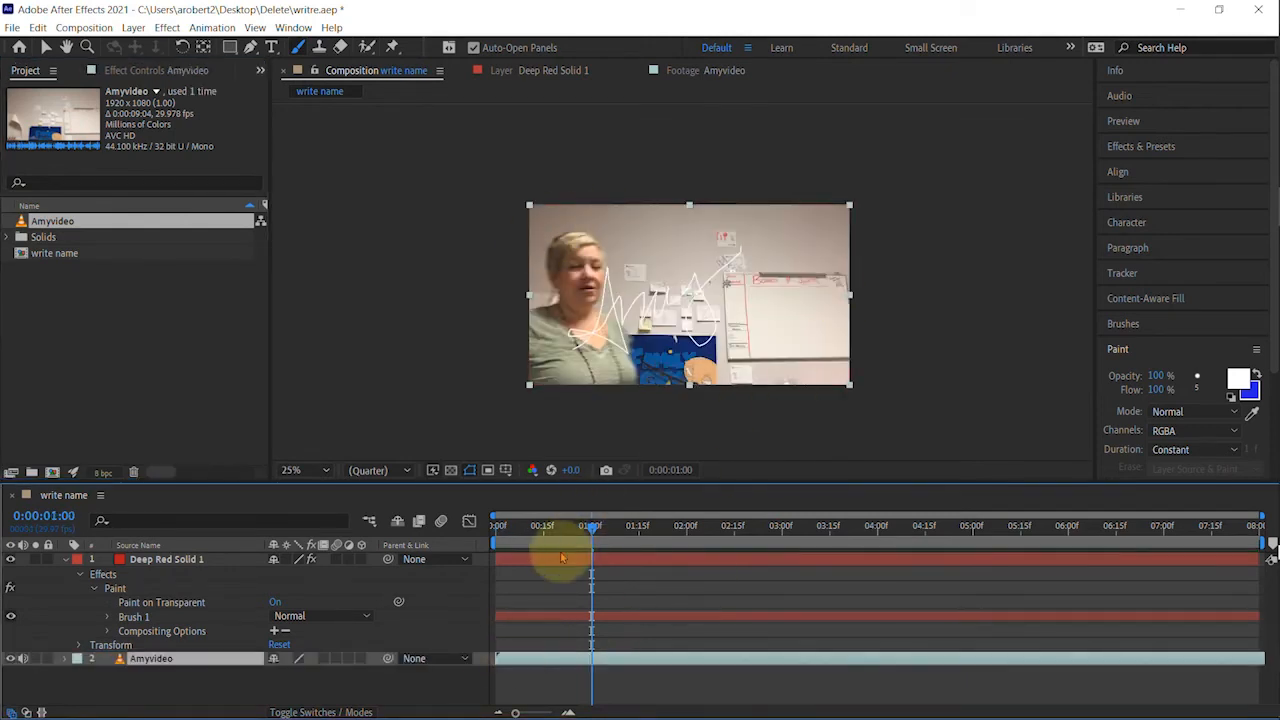
mouse_move(588, 524)
left_mouse_down()
mouse_move(508, 524)
mouse_move(689, 531)
left_mouse_up()
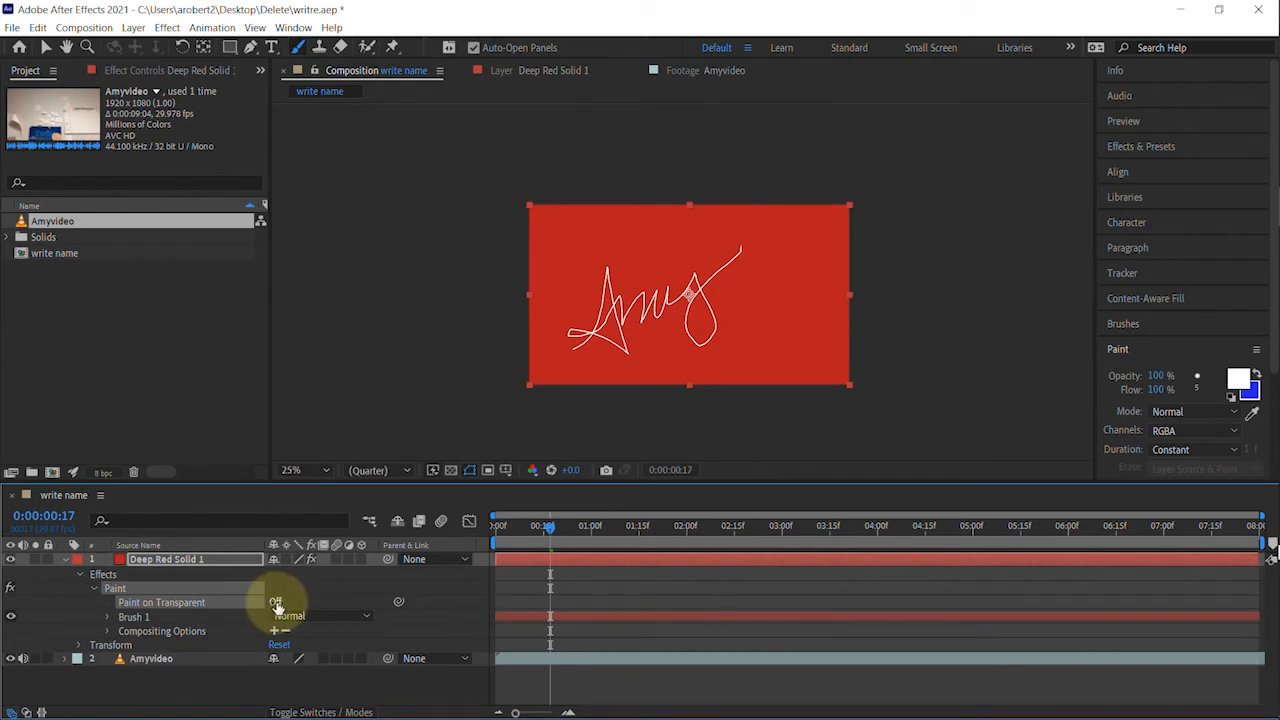
left_click(276, 601)
left_click(276, 603)
left_click(276, 603)
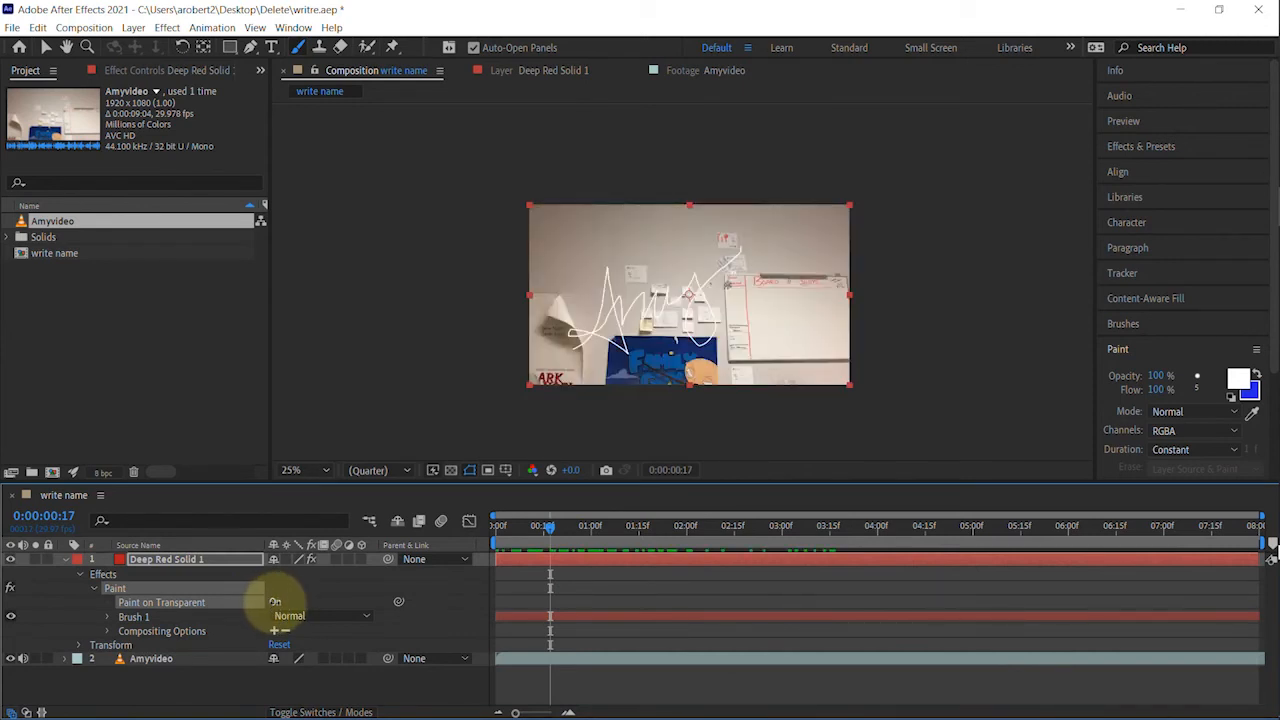
left_click(276, 603)
Step: Delete the video layer from the composition and turn Paint on Transparent back on
left_click(150, 660)
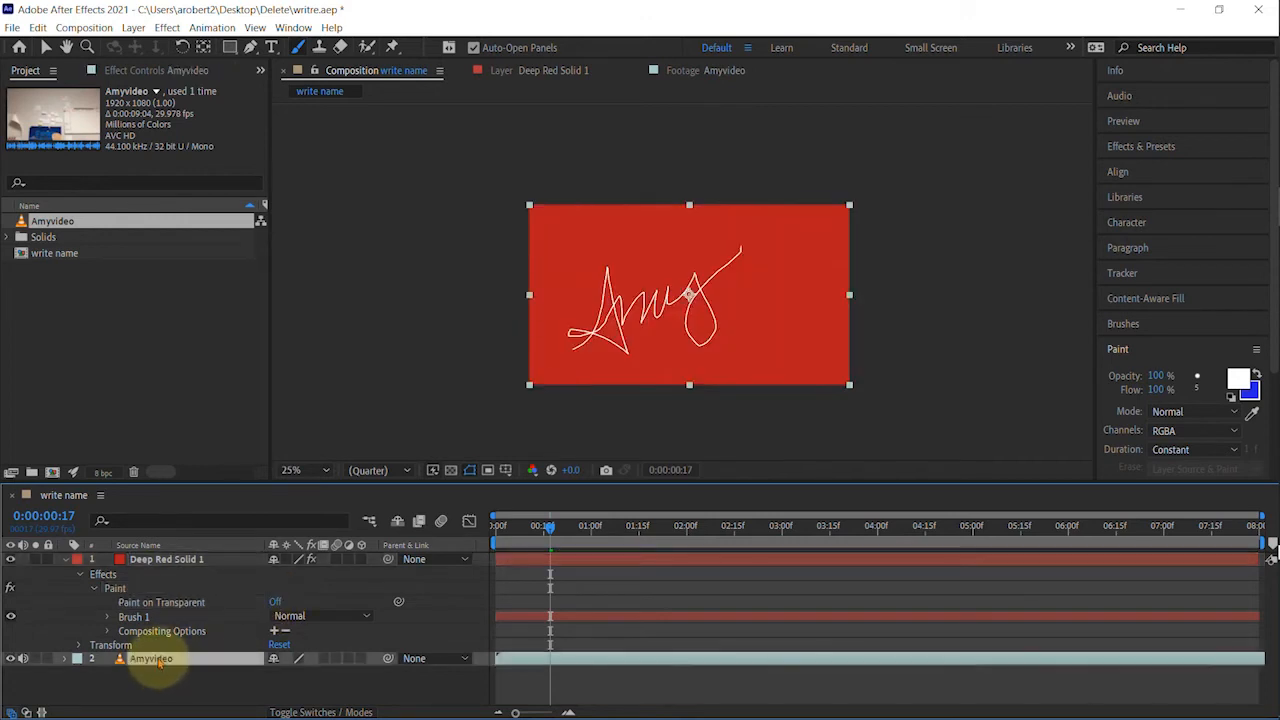
key("Delete")
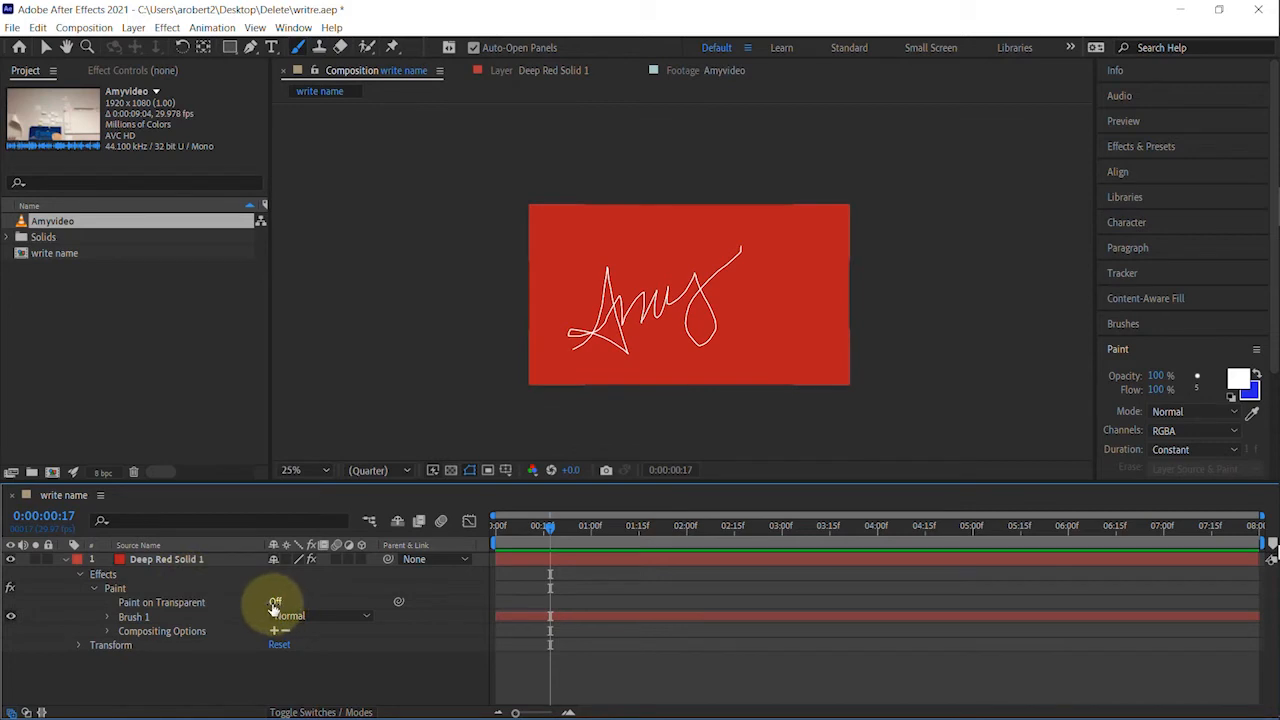
left_click(275, 603)
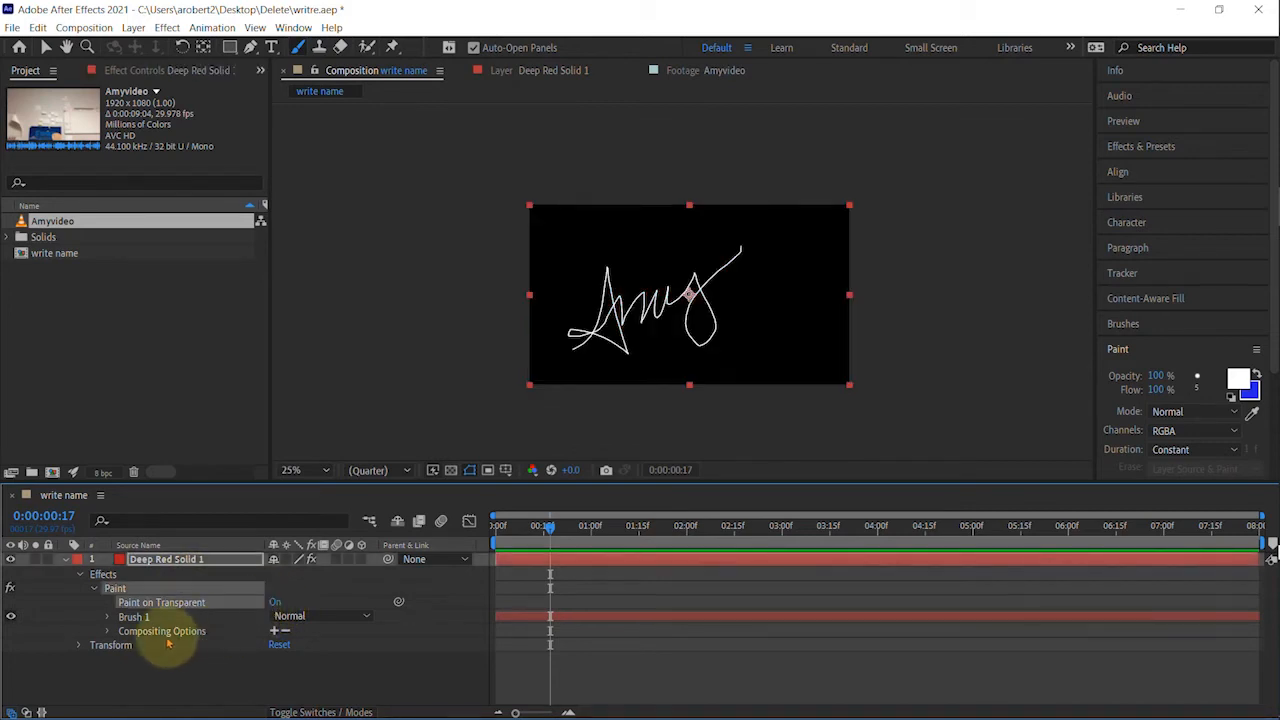
Step: Expand Brush 1 and its Stroke Options, and try out the Start value
left_click(107, 617)
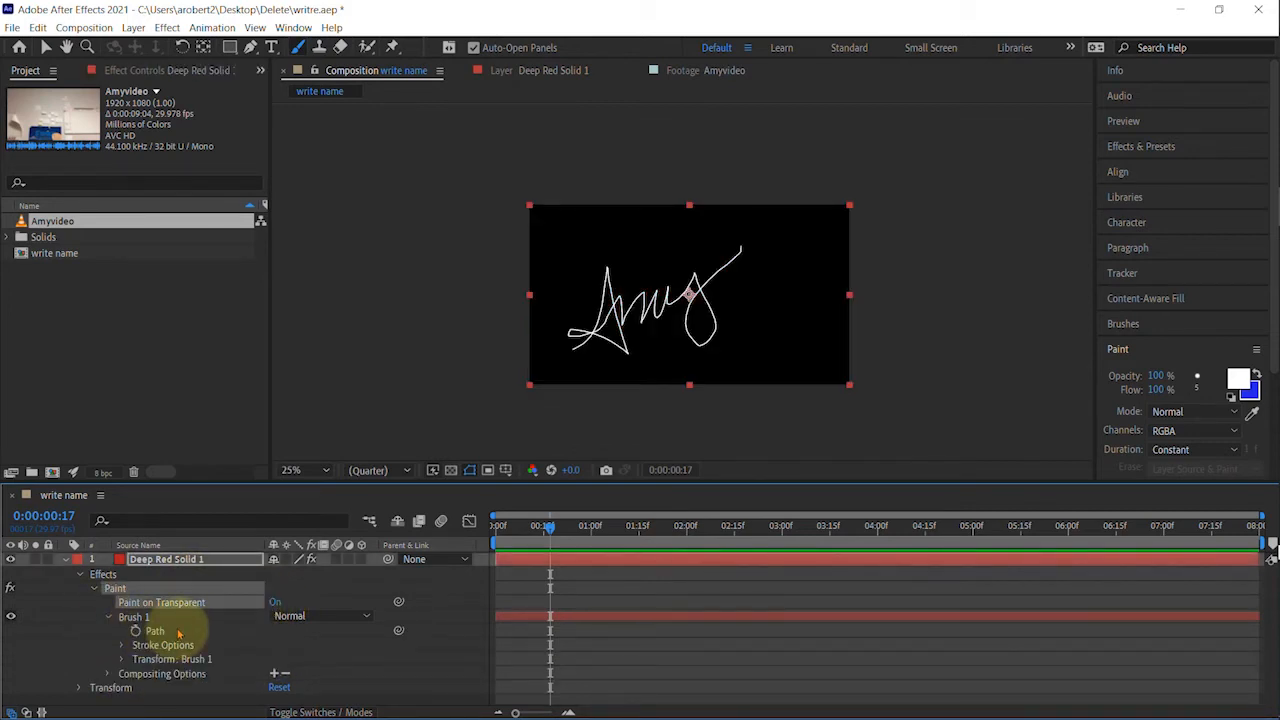
left_click(155, 631)
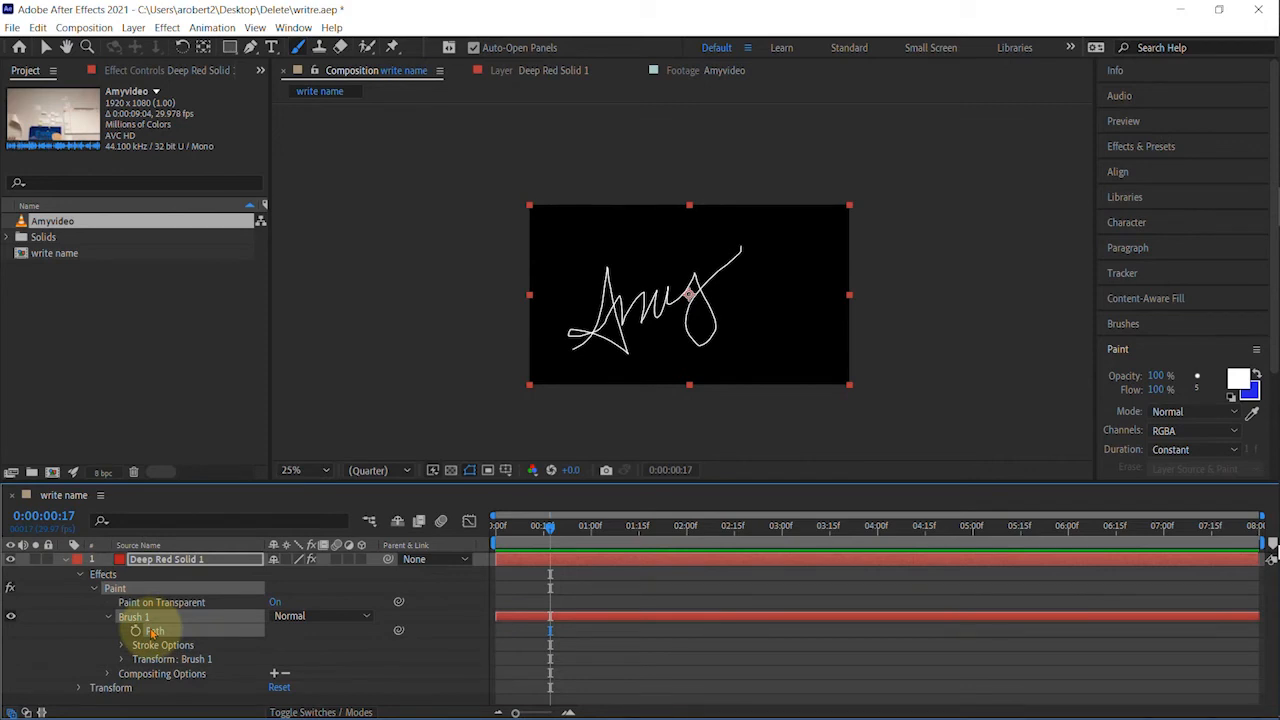
left_click(122, 649)
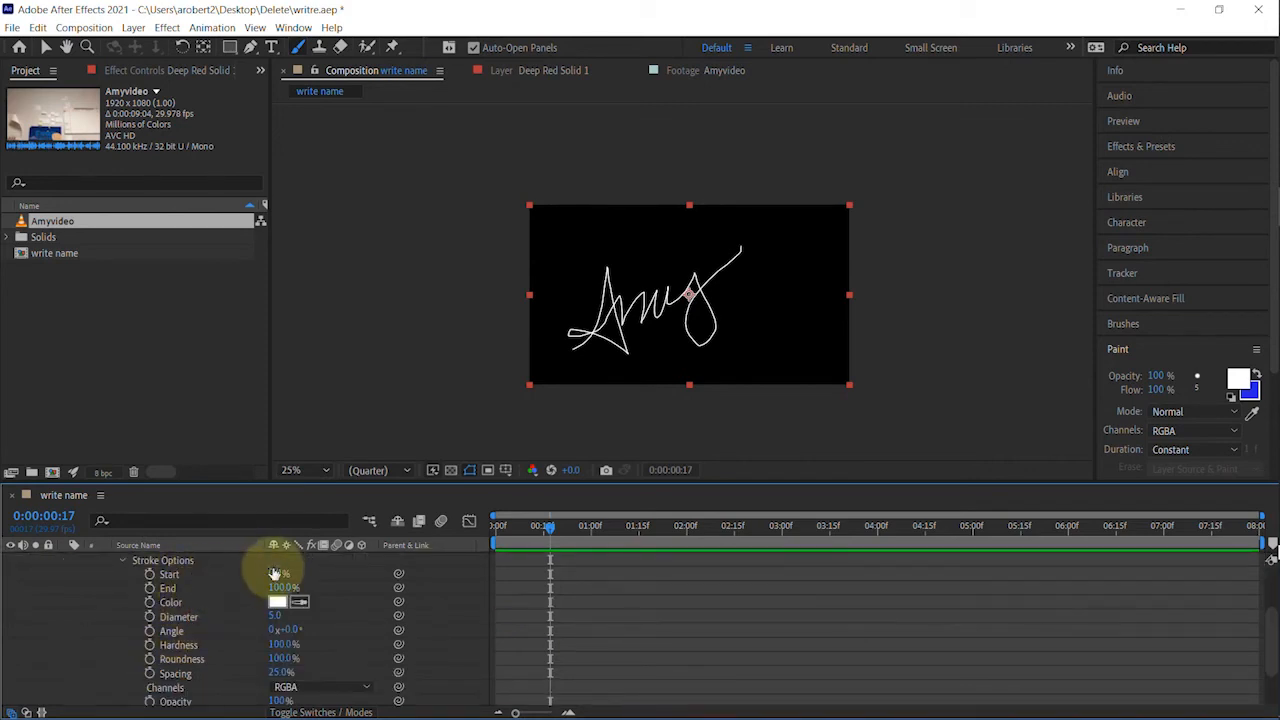
mouse_move(272, 573)
left_mouse_down()
mouse_move(363, 569)
mouse_move(200, 578)
left_mouse_up()
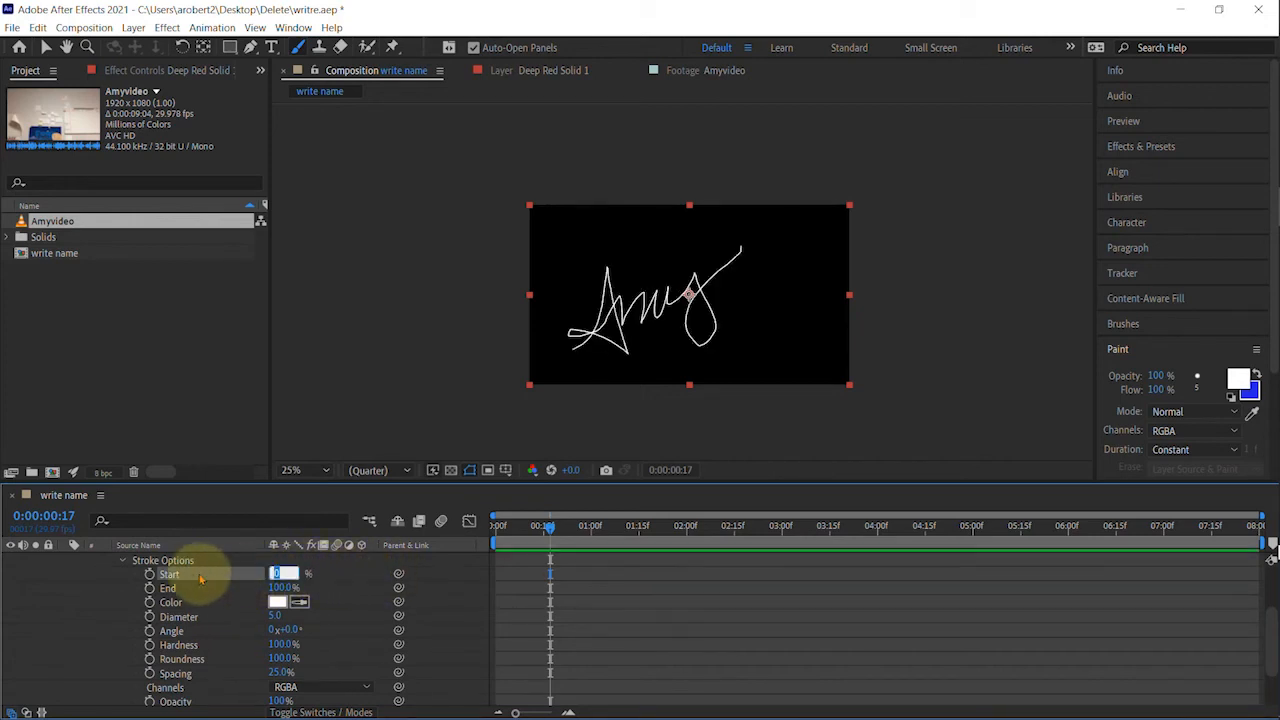
left_click(151, 575)
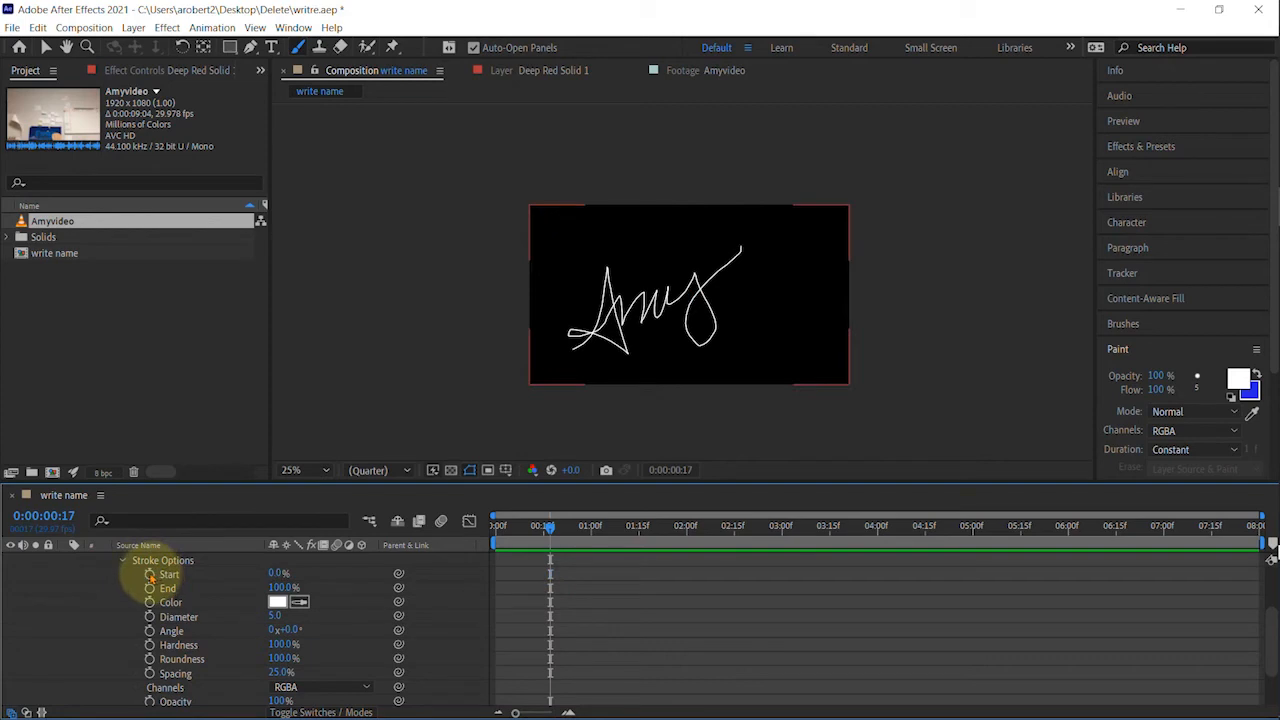
mouse_move(268, 574)
left_mouse_down()
mouse_move(336, 597)
mouse_move(295, 603)
left_mouse_up()
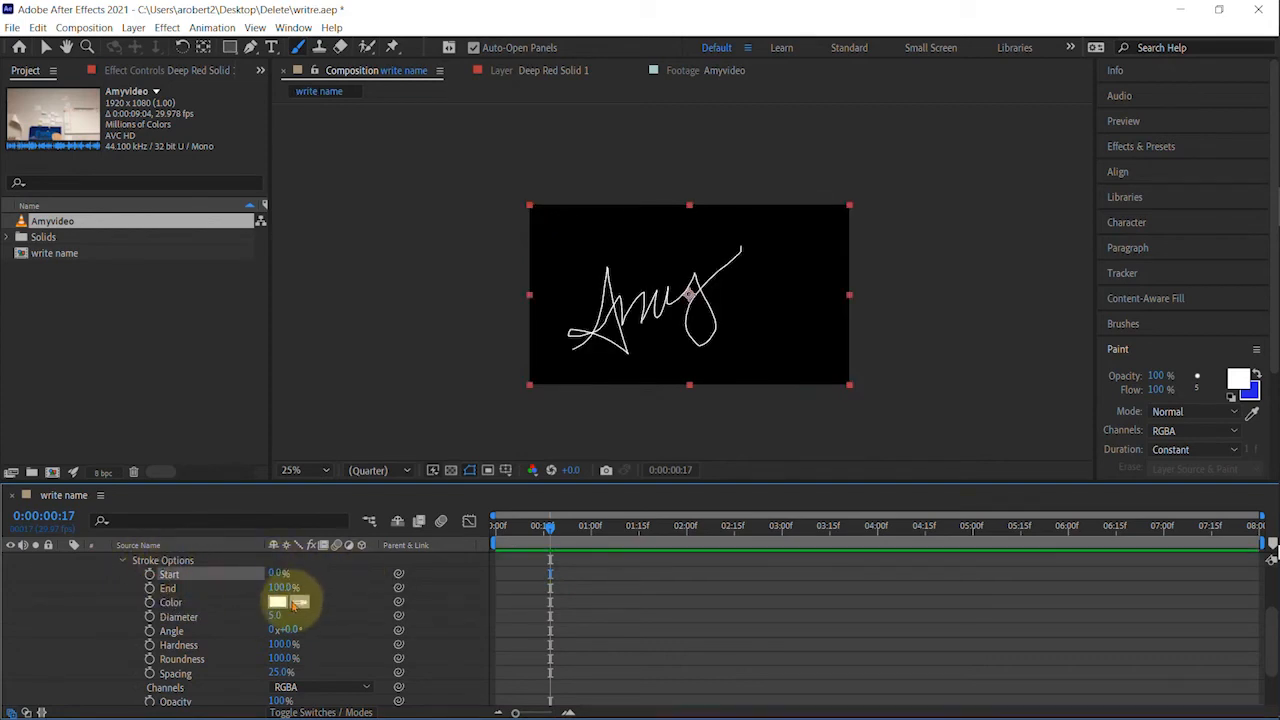
Step: Change the Brush 1 stroke color to yellow E5EF07
left_click(277, 602)
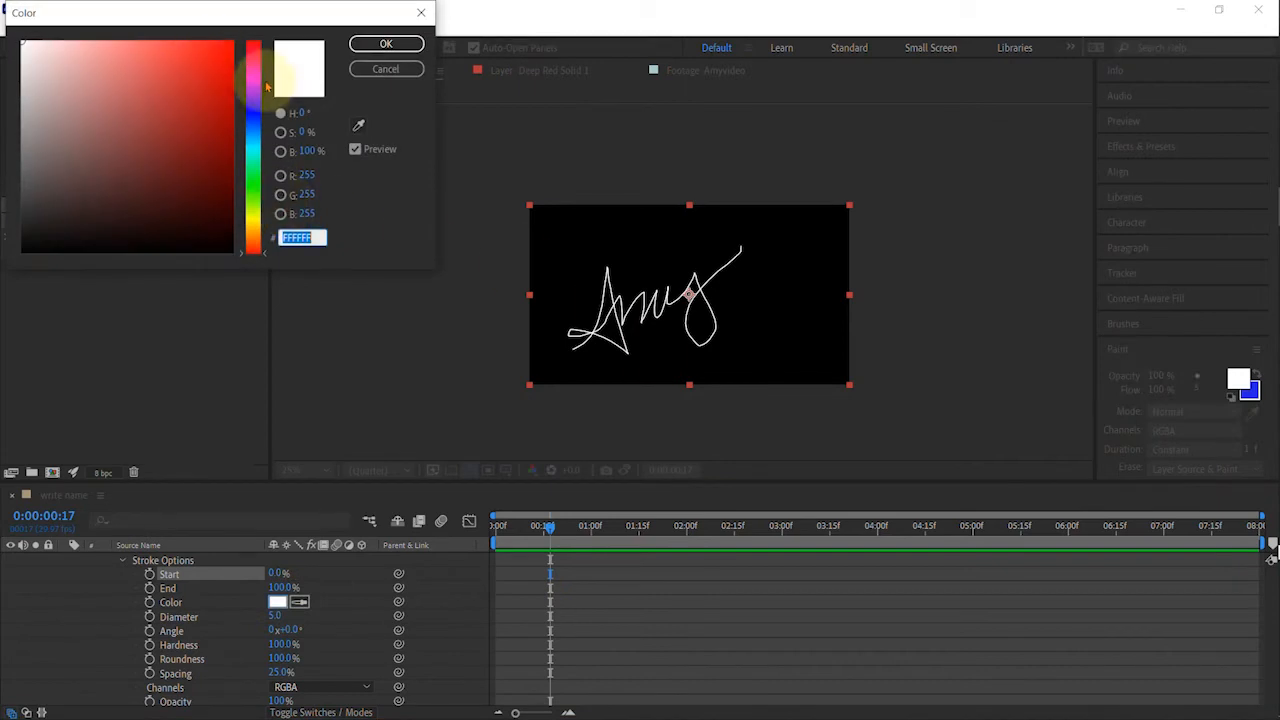
left_click_drag(267, 87, 262, 214)
left_click(227, 53)
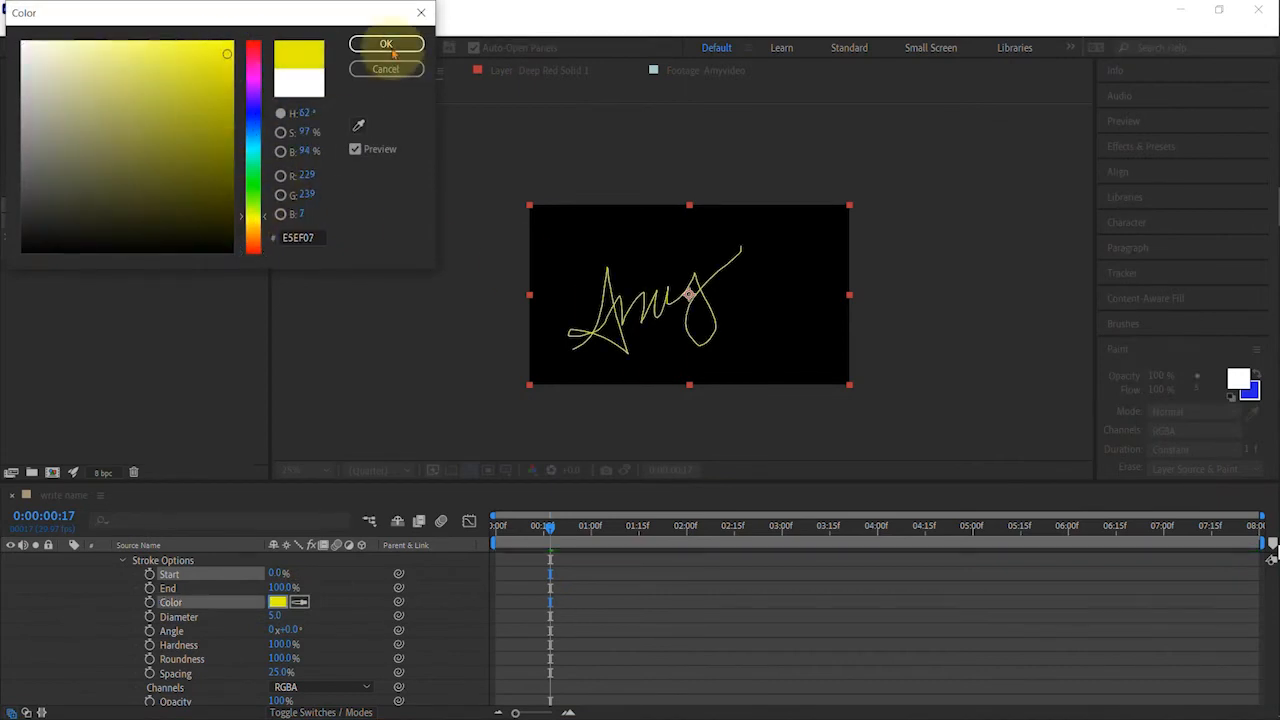
left_click(390, 48)
Step: Set the stroke Diameter to 1.0 and start its keyframes at 0:00:00:00
left_click(271, 617)
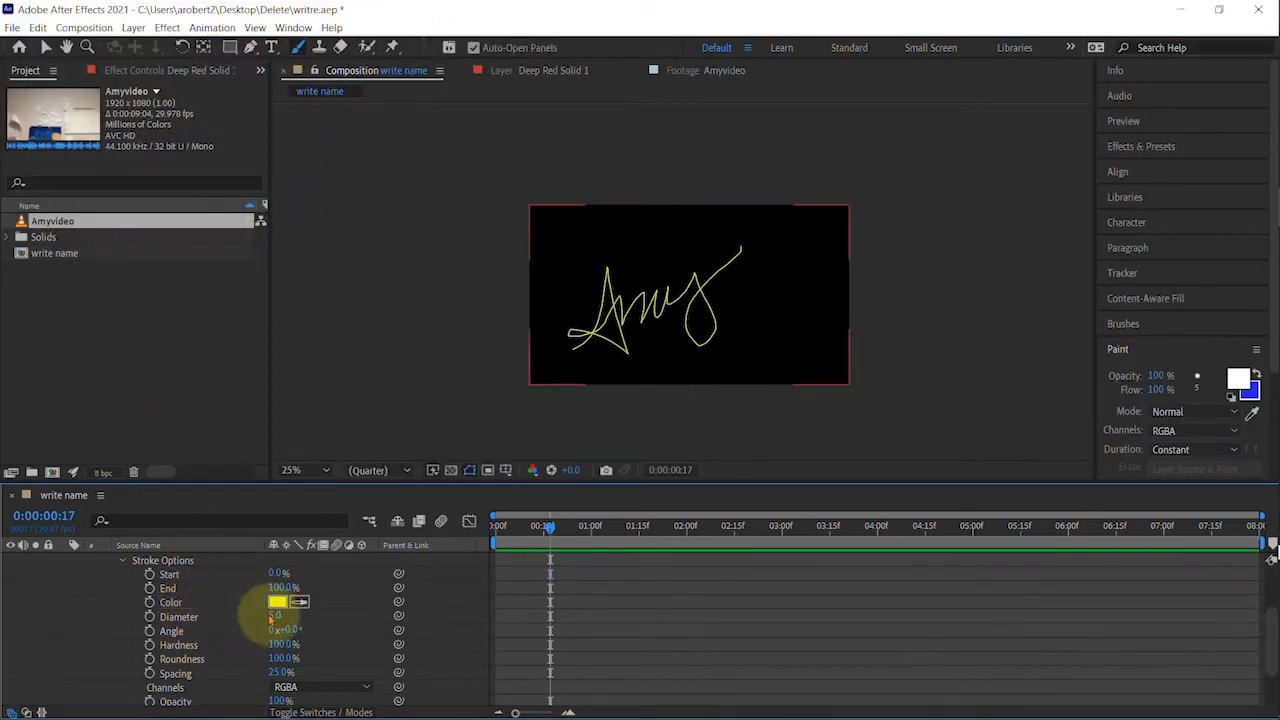
mouse_move(285, 618)
left_mouse_down()
mouse_move(429, 623)
mouse_move(294, 623)
mouse_move(277, 609)
mouse_move(320, 607)
mouse_move(234, 600)
left_mouse_up()
left_click(498, 525)
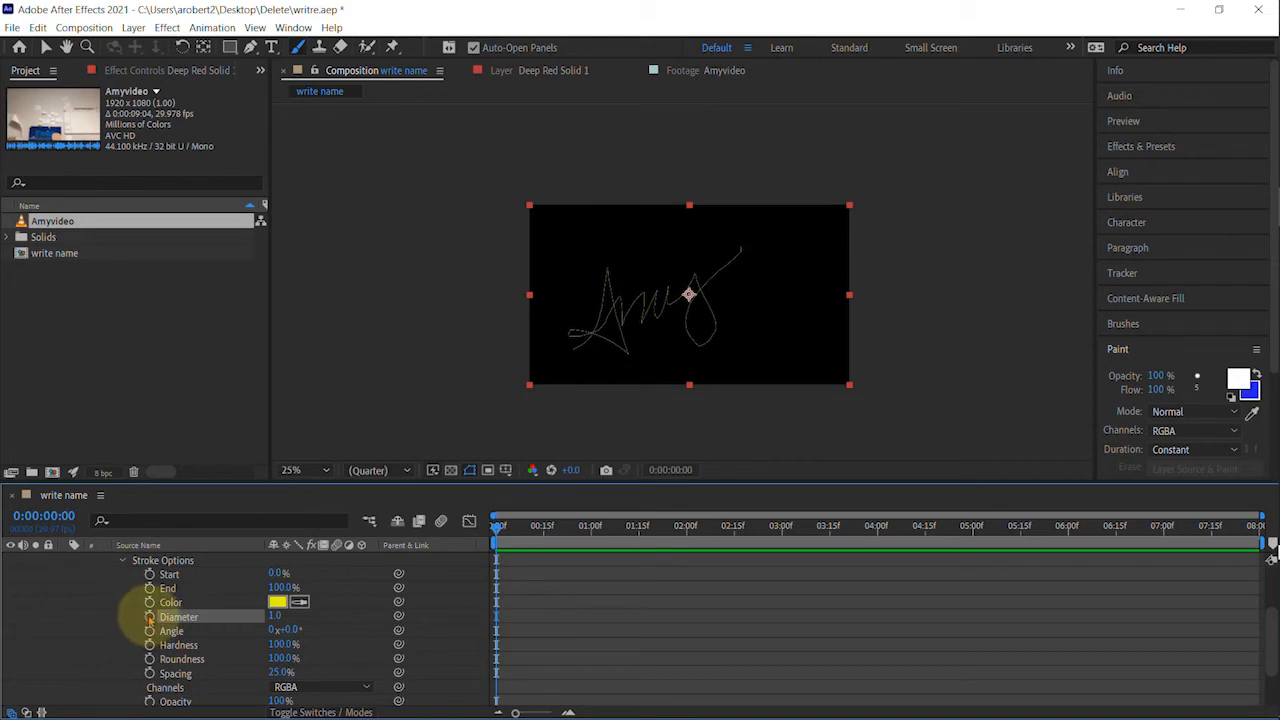
left_click(149, 617)
Step: Add Diameter keyframes that thicken the stroke at about 0:00:00:15 and return it to 1.0 at 0:00:00:27
left_click_drag(499, 524, 549, 531)
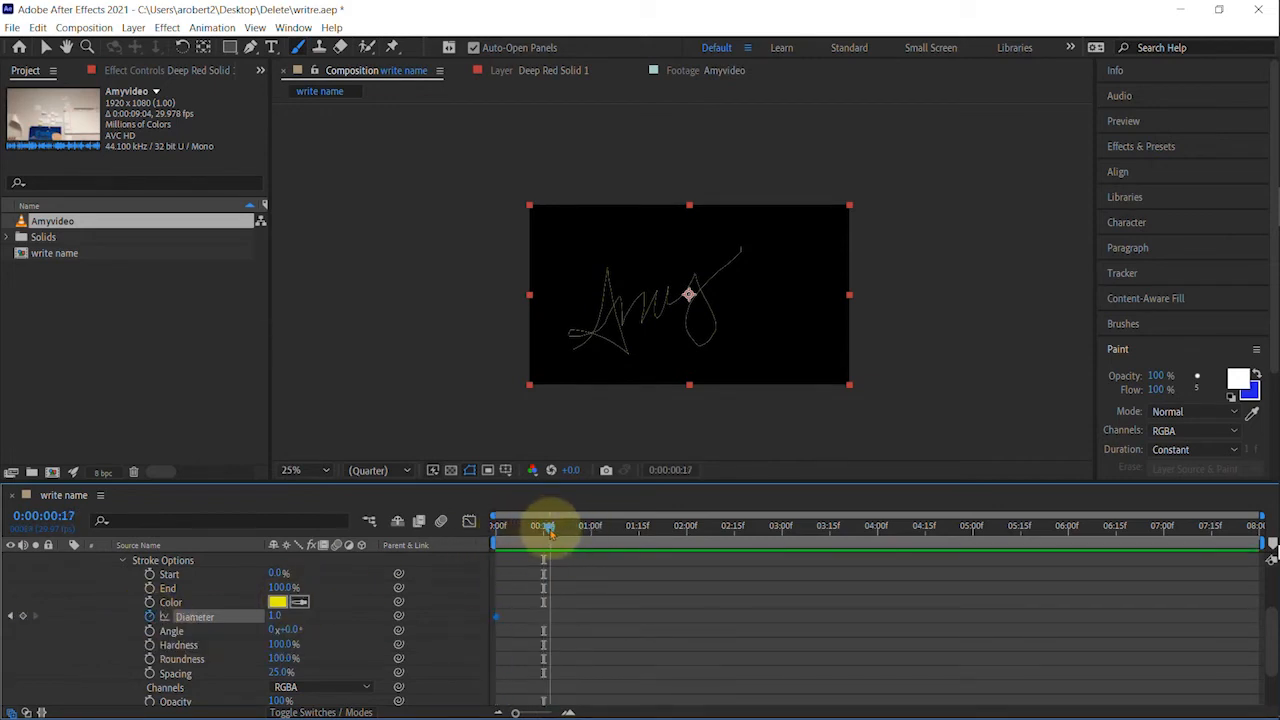
left_click_drag(277, 616, 345, 612)
left_click_drag(598, 530, 582, 531)
left_click_drag(285, 621, 130, 612)
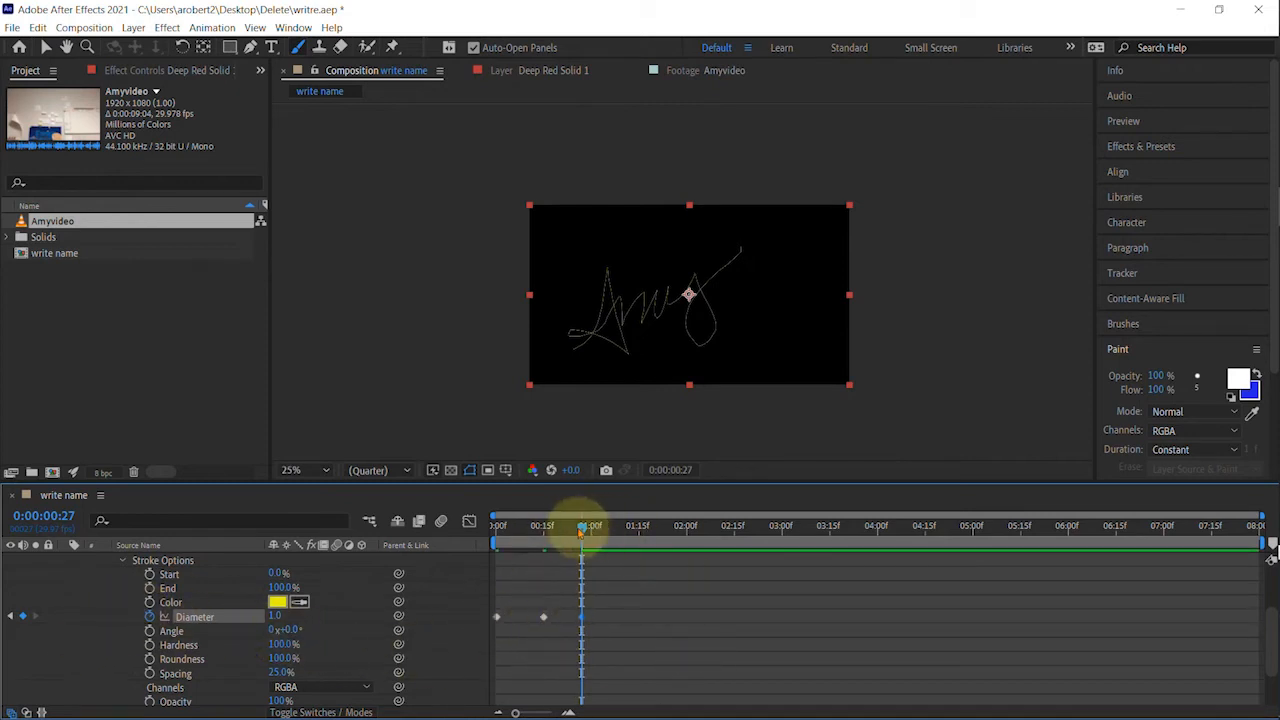
Step: Preview the pulsing stroke diameter from 0:00:00:00
left_click_drag(584, 526, 470, 522)
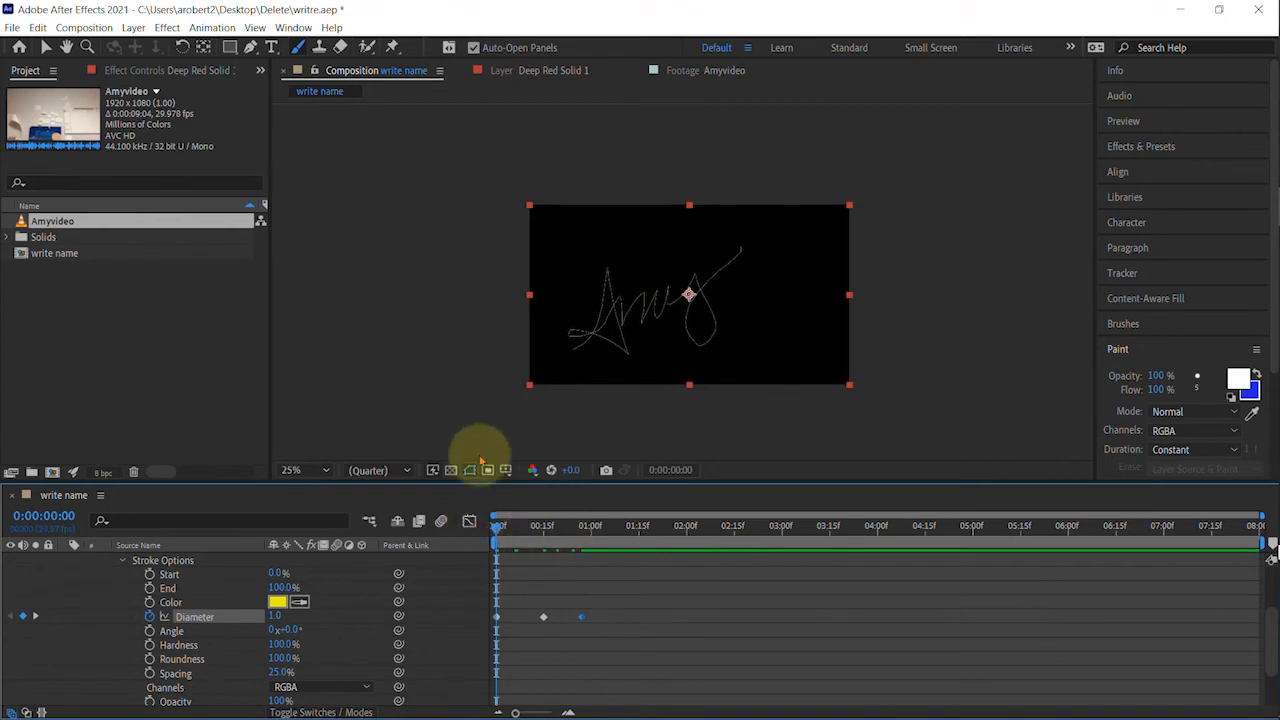
key("space")
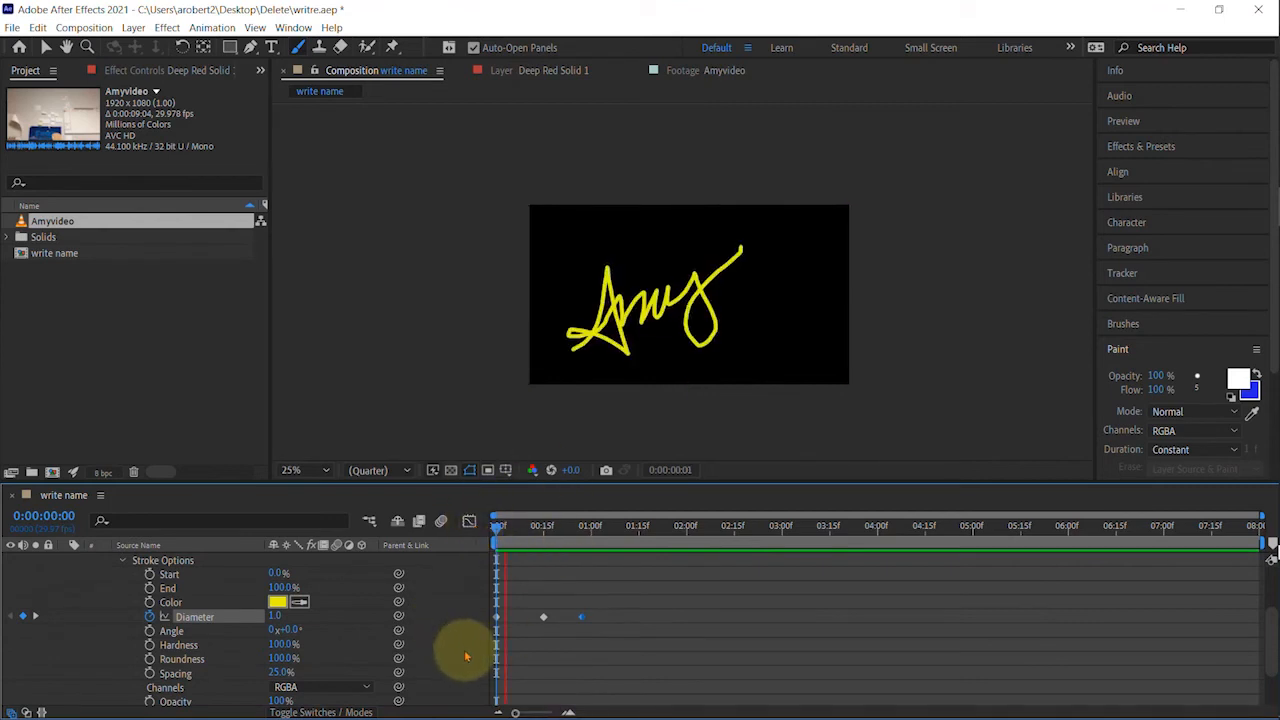
key("space")
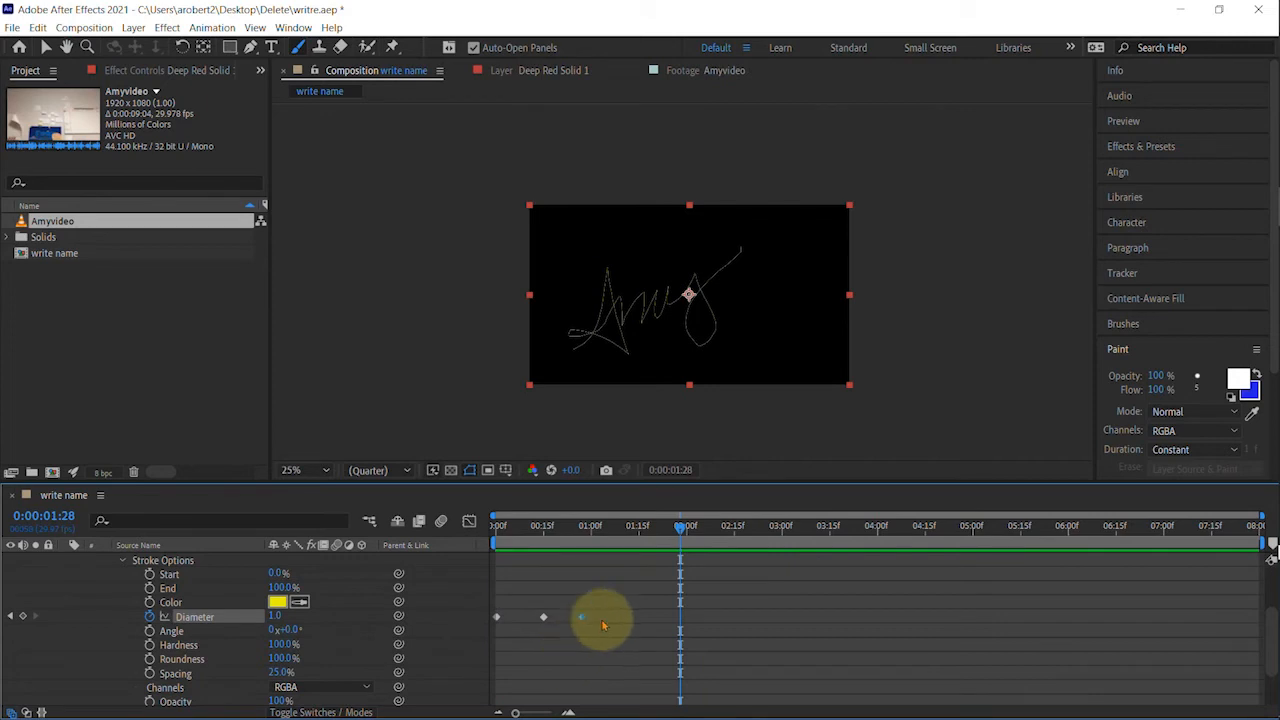
Step: Copy the three Diameter keyframes and paste them at 0:00:01:05, 0:00:02:12 and 0:00:03:21
left_click_drag(606, 594, 482, 634)
key("ctrl+c")
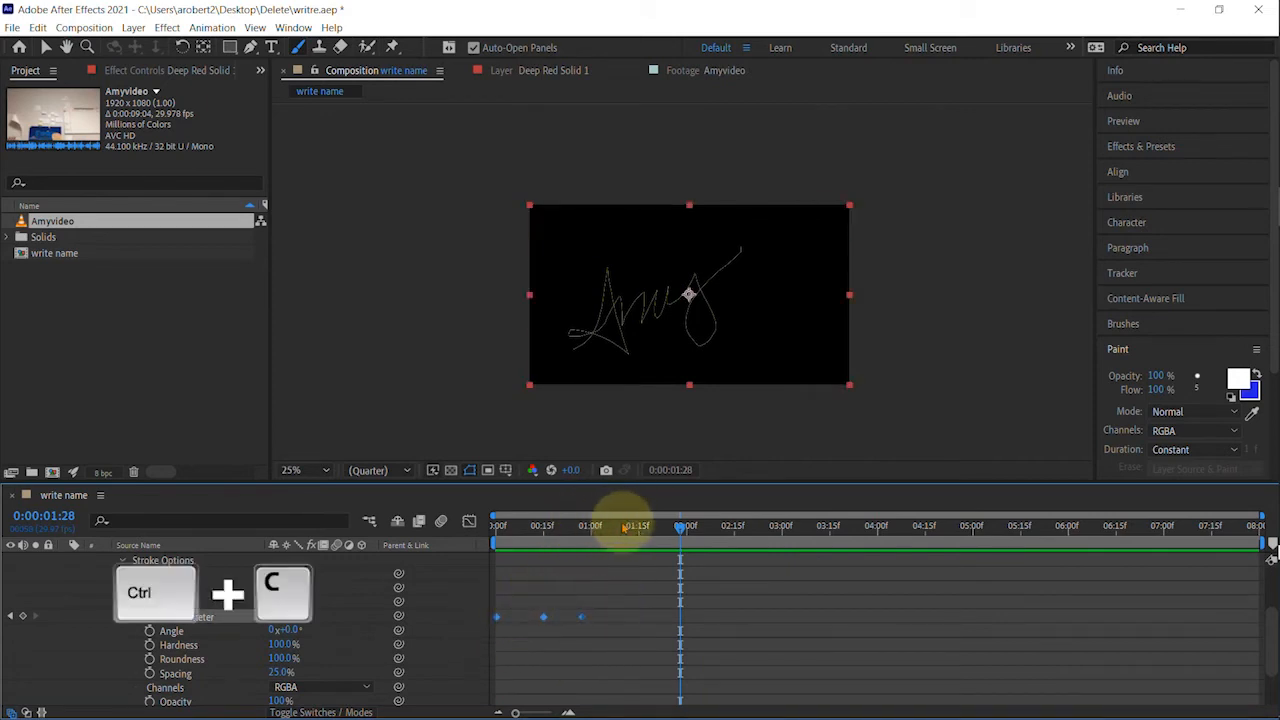
left_click(610, 527)
key("ctrl+v")
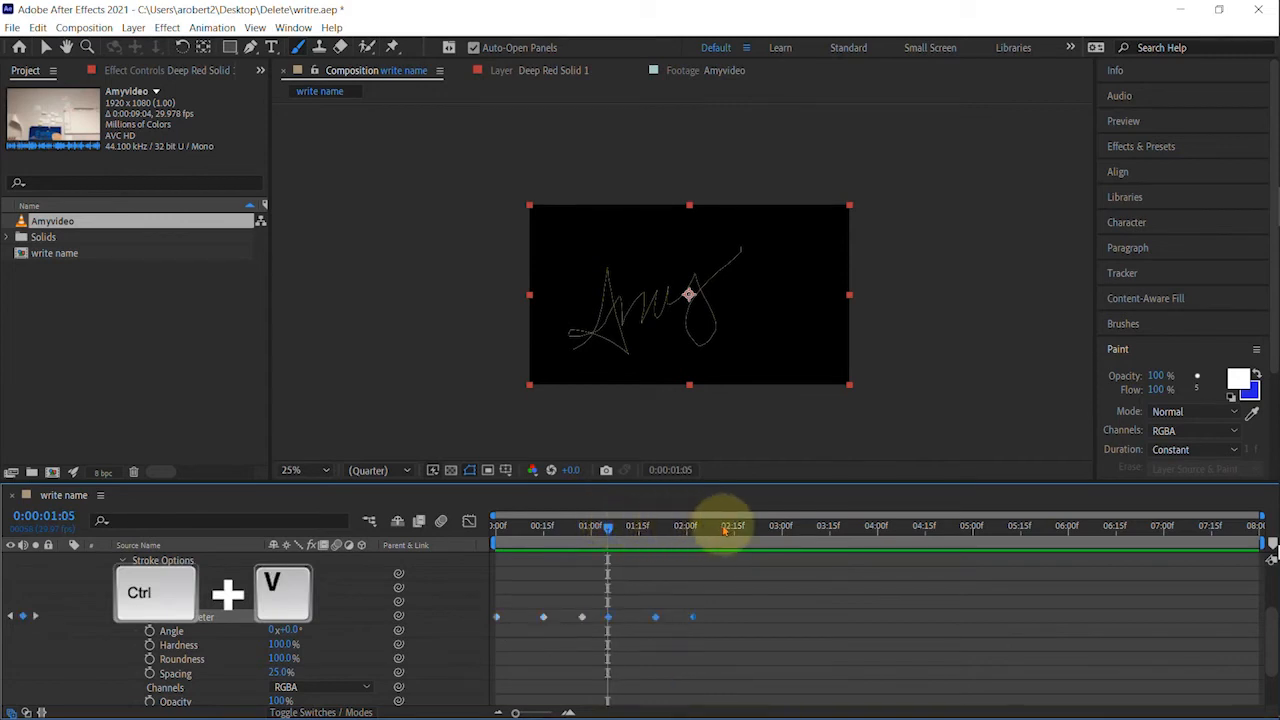
left_click(725, 527)
key("ctrl+v")
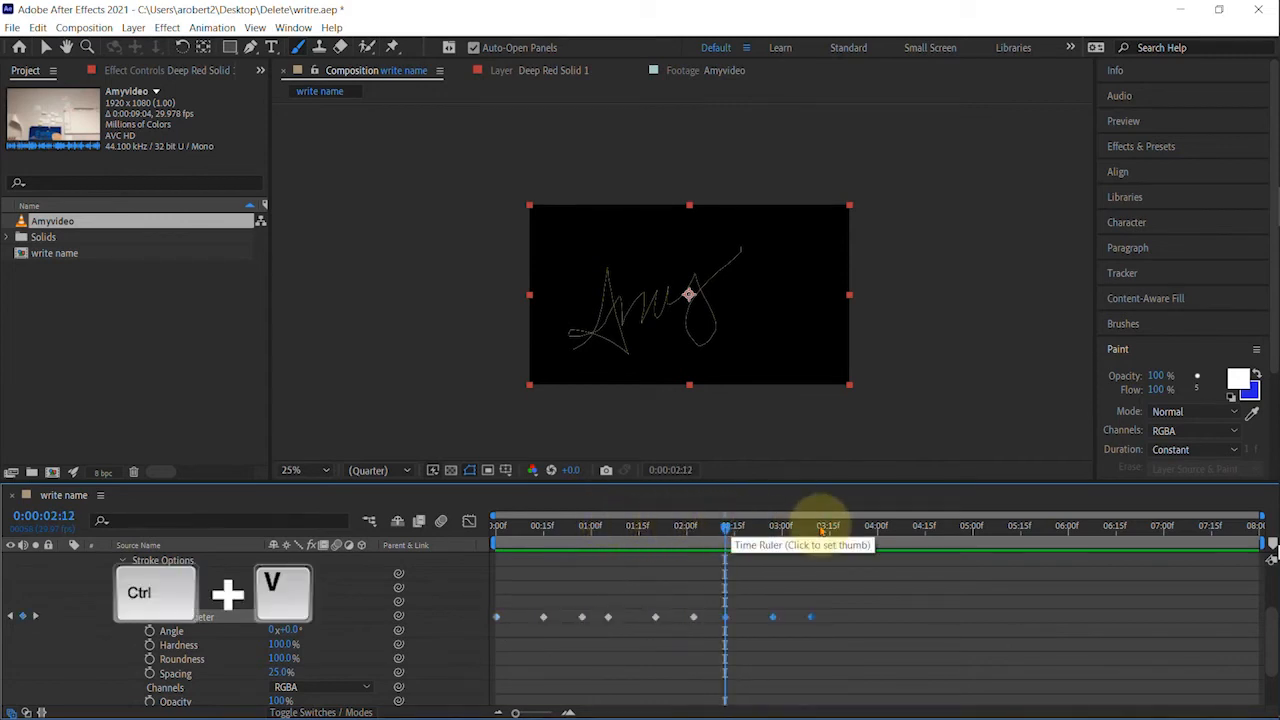
left_click(850, 527)
key("ctrl+v")
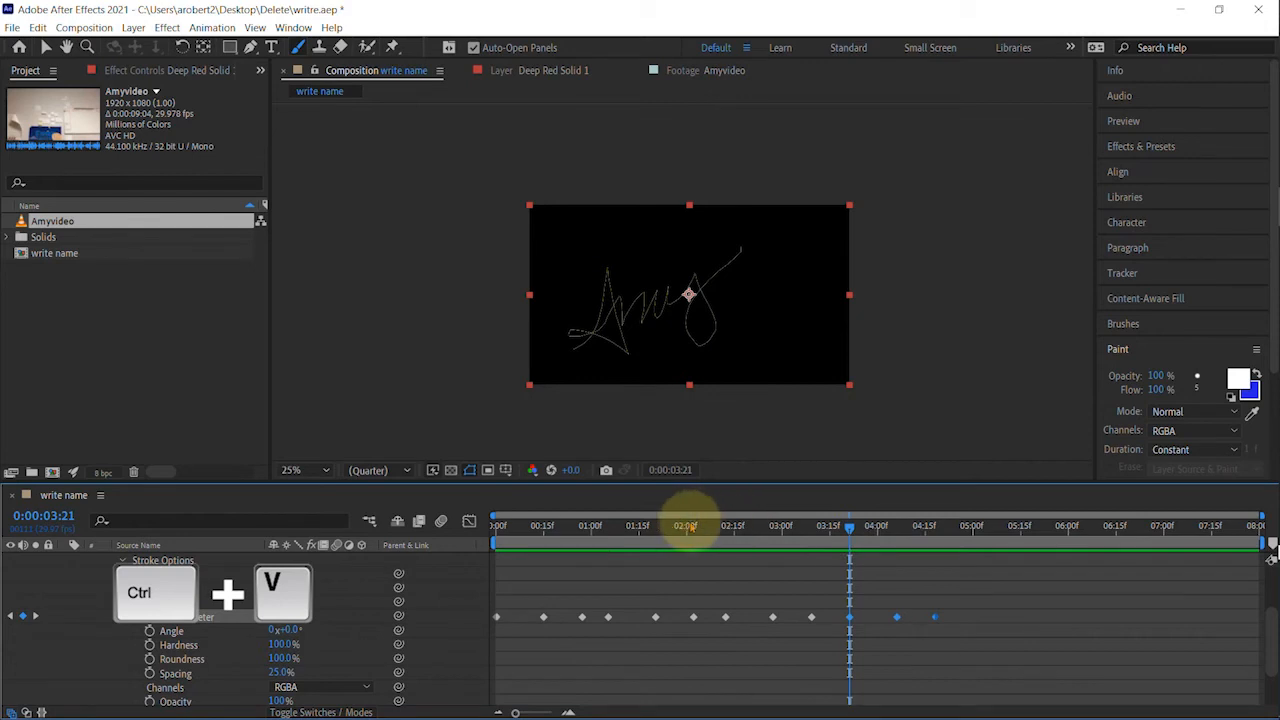
Step: Preview the repeated diameter pulses from the start, and inspect the stroke at 0:00:00:04
left_click_drag(565, 527, 462, 527)
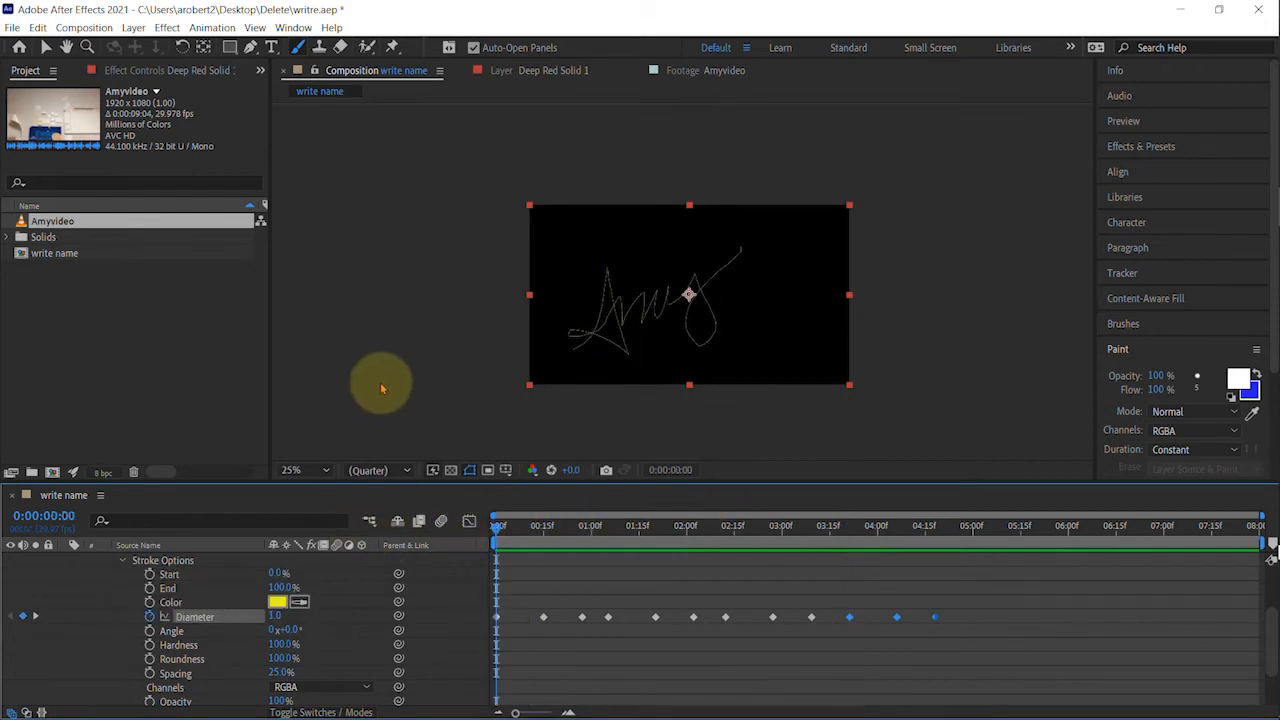
key("space")
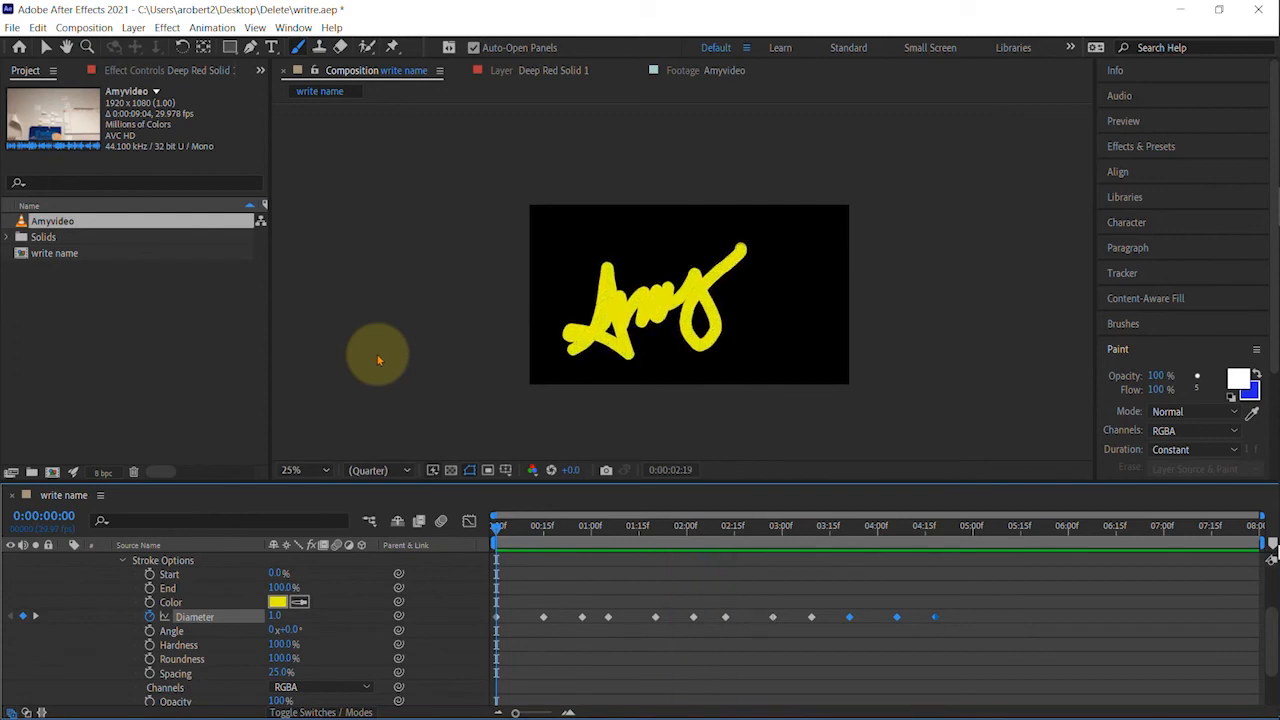
left_click(508, 527)
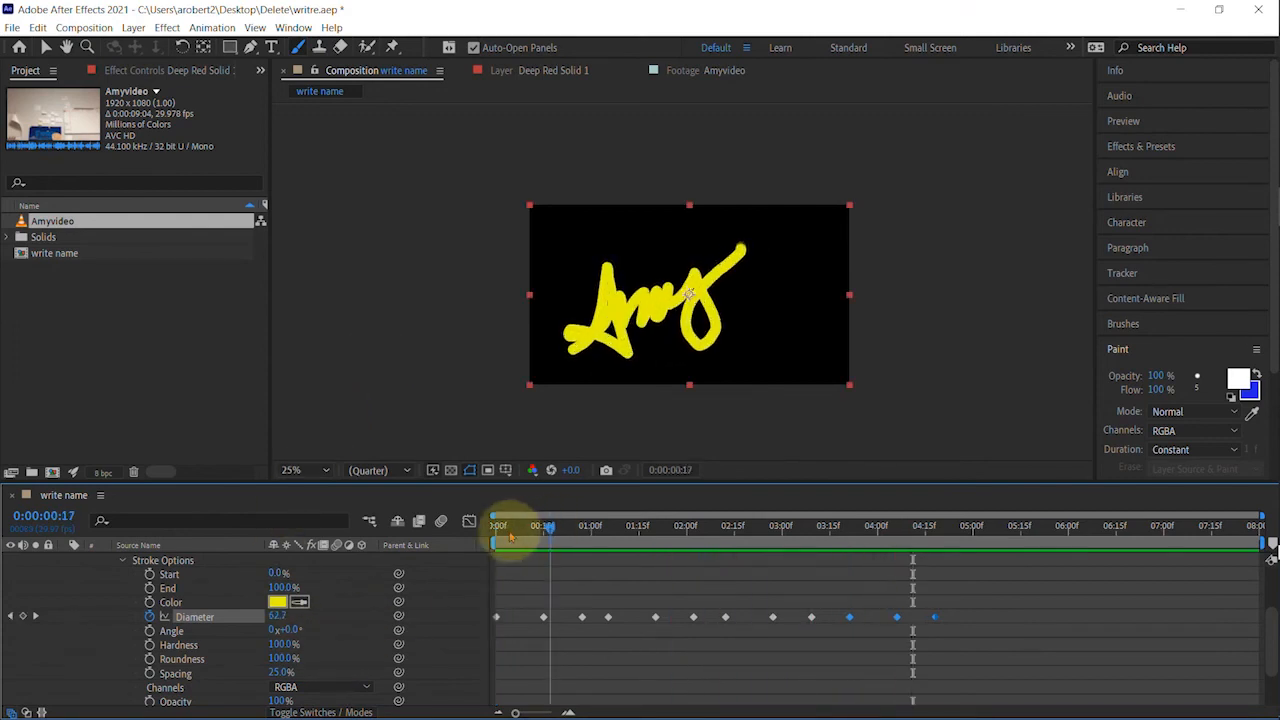
scroll(200, 671, "down", 1)
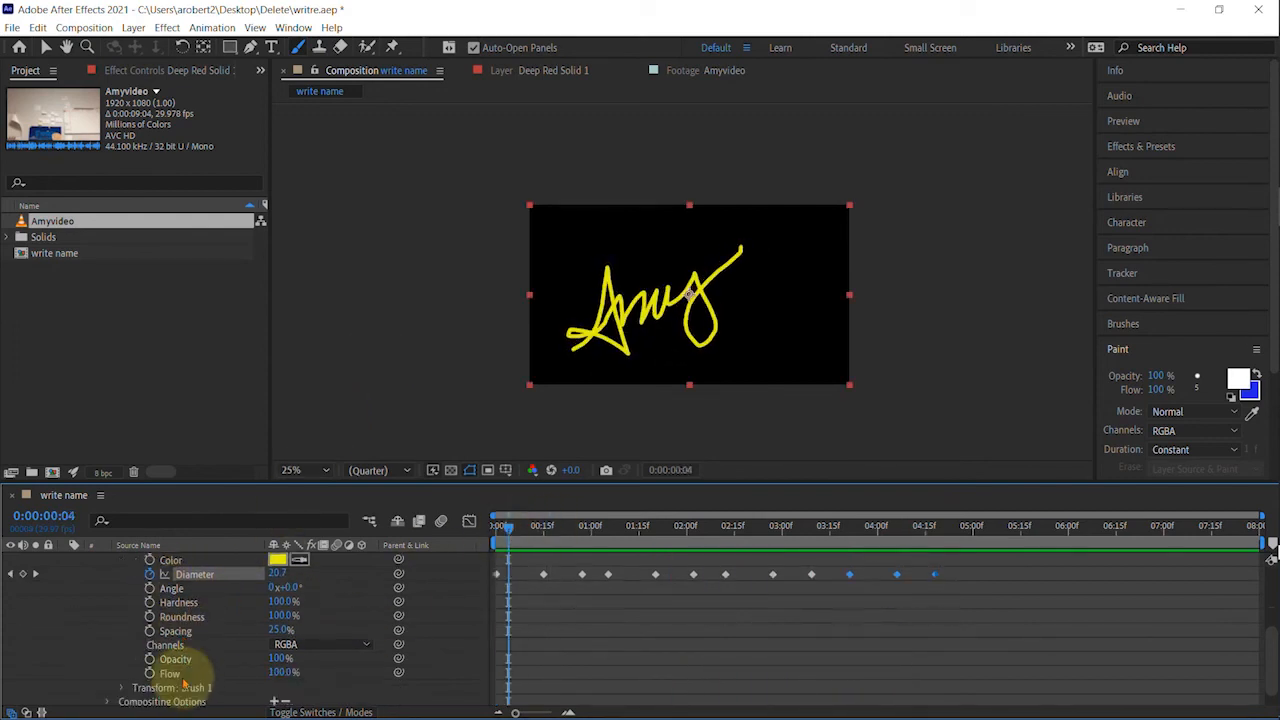
Step: Keyframe the stroke's Opacity from 1% at 0:00:00:00 to 100% at 0:00:00:15, and preview the fade-in
left_click_drag(552, 527, 466, 532)
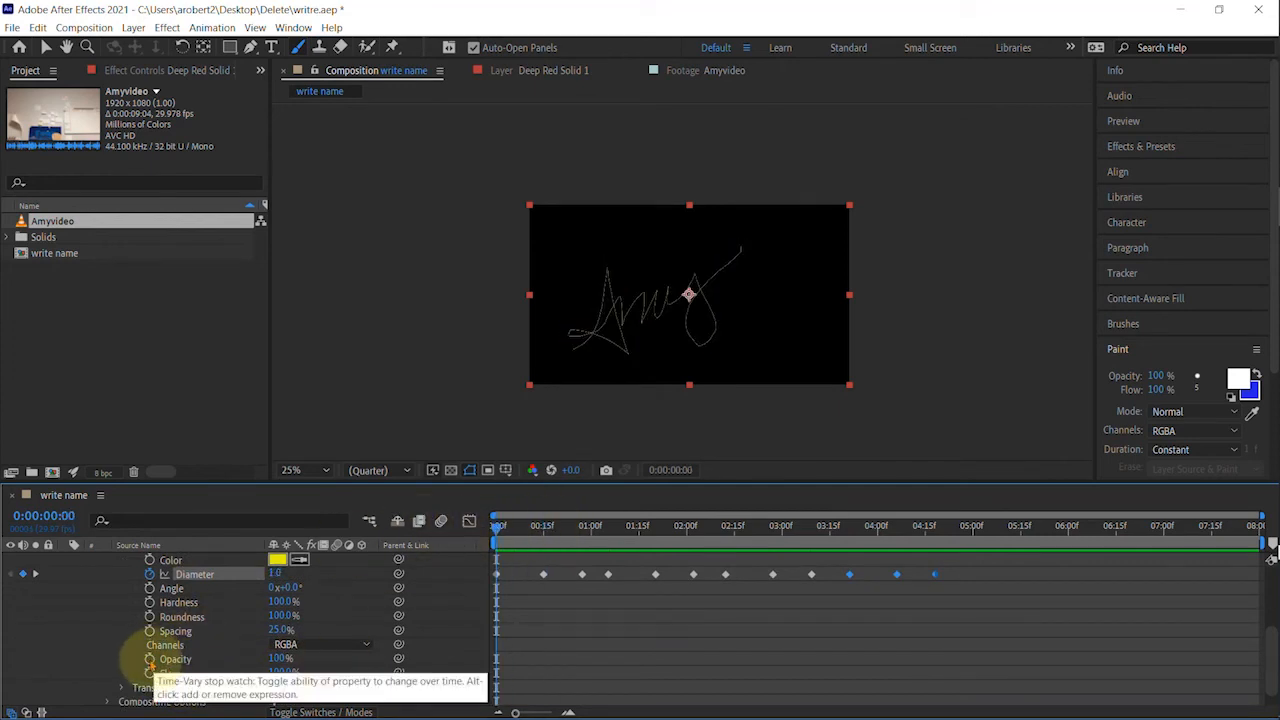
left_click(149, 660)
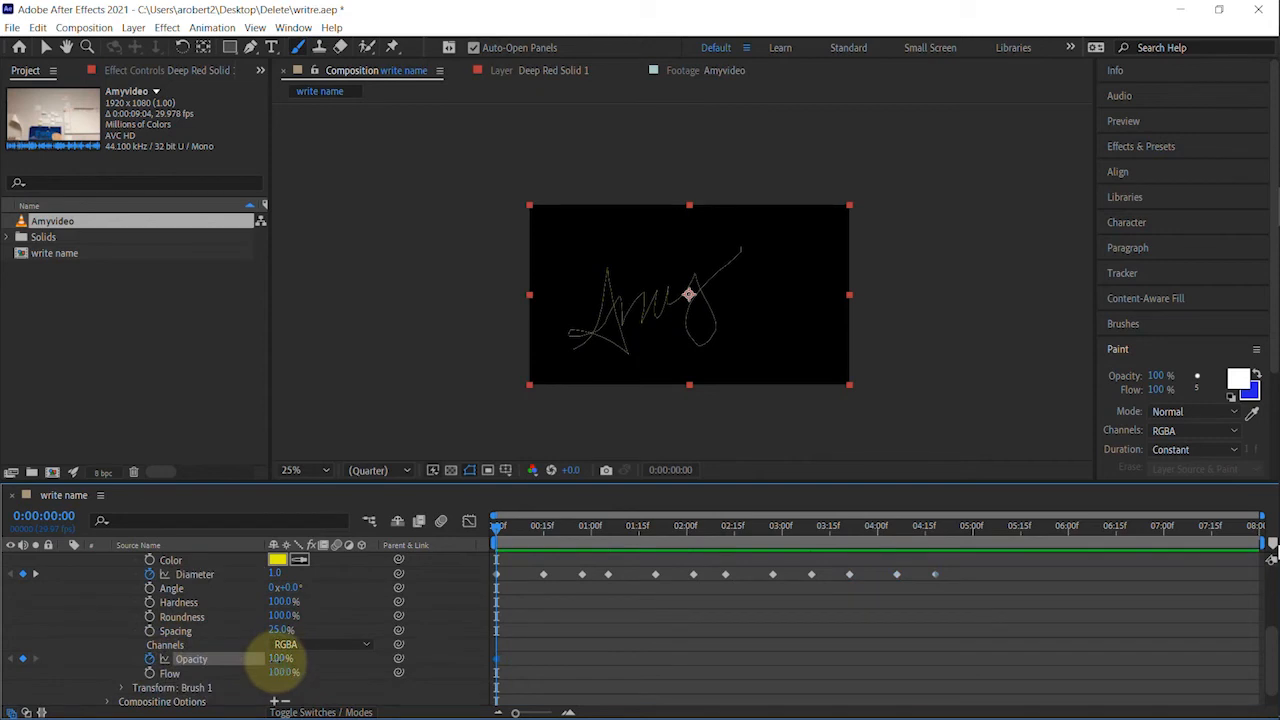
left_click_drag(283, 660, 123, 650)
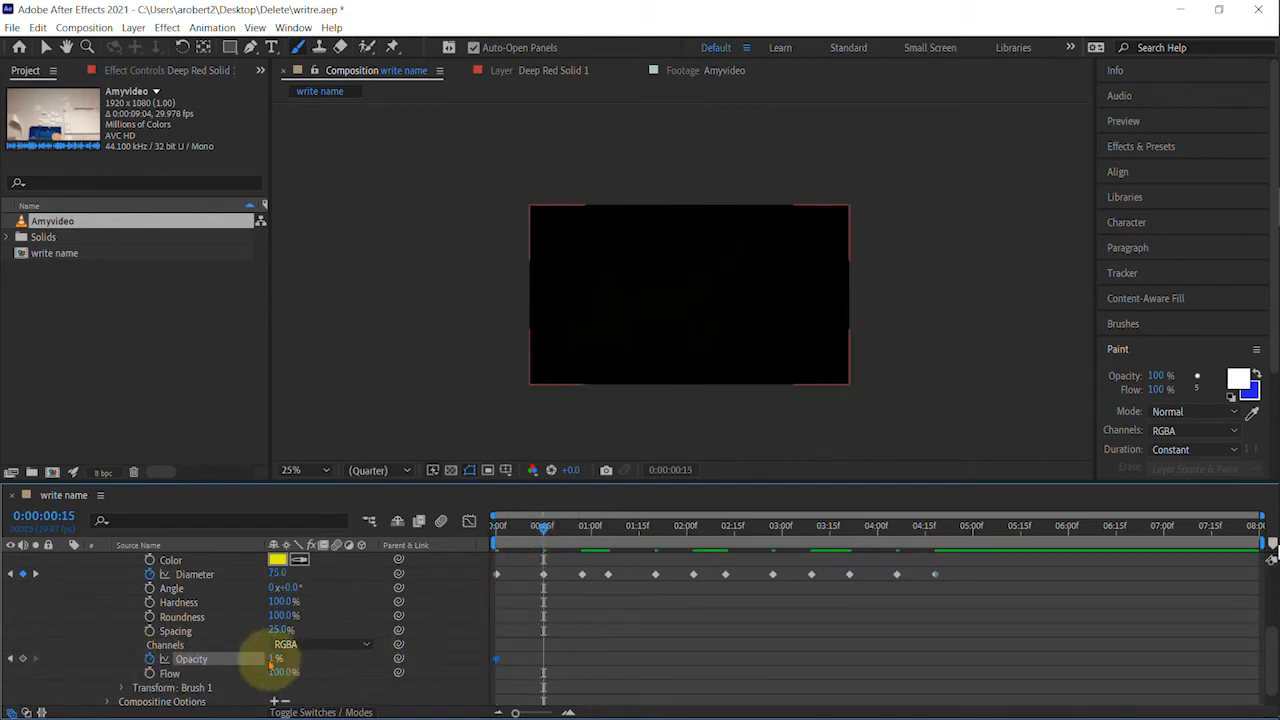
left_click_drag(275, 660, 571, 643)
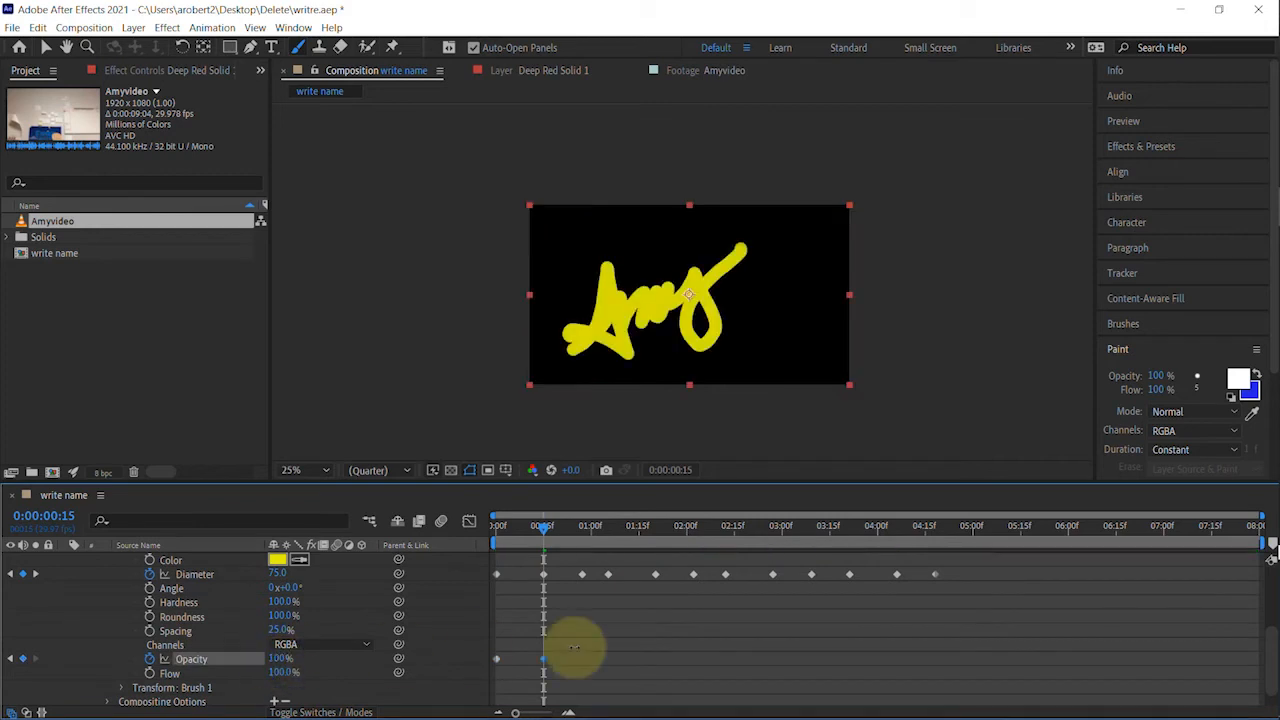
left_click_drag(538, 533, 397, 517)
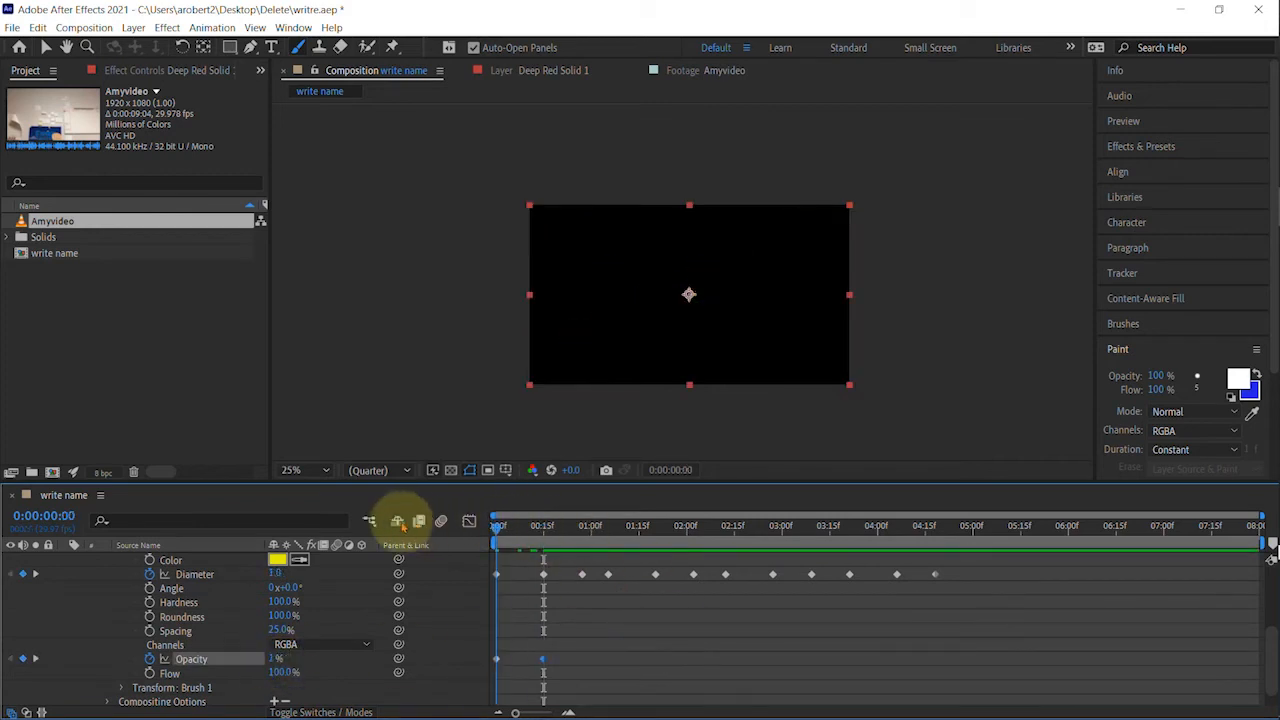
key("space")
key("space")
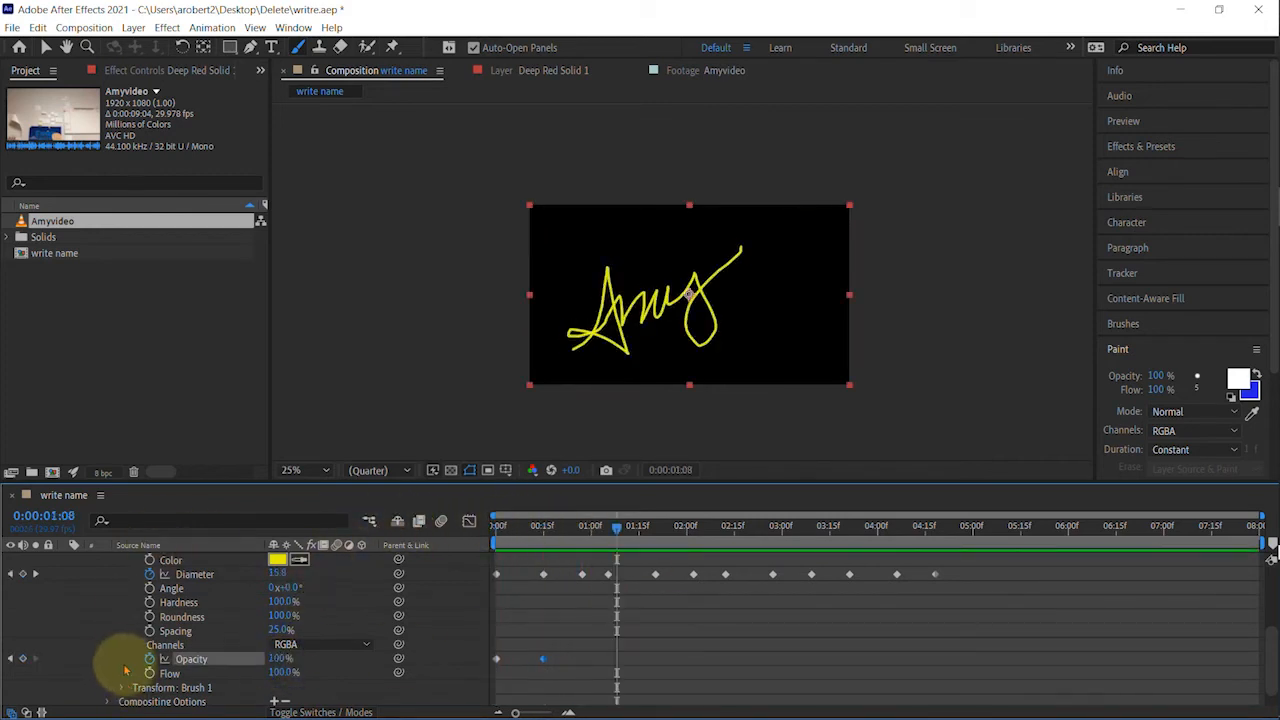
Step: Expand Brush 1's Transform group and the Compositing Options, and examine the available paint properties of Deep Red Solid 1
scroll(110, 675, "down", 1)
left_click(107, 685)
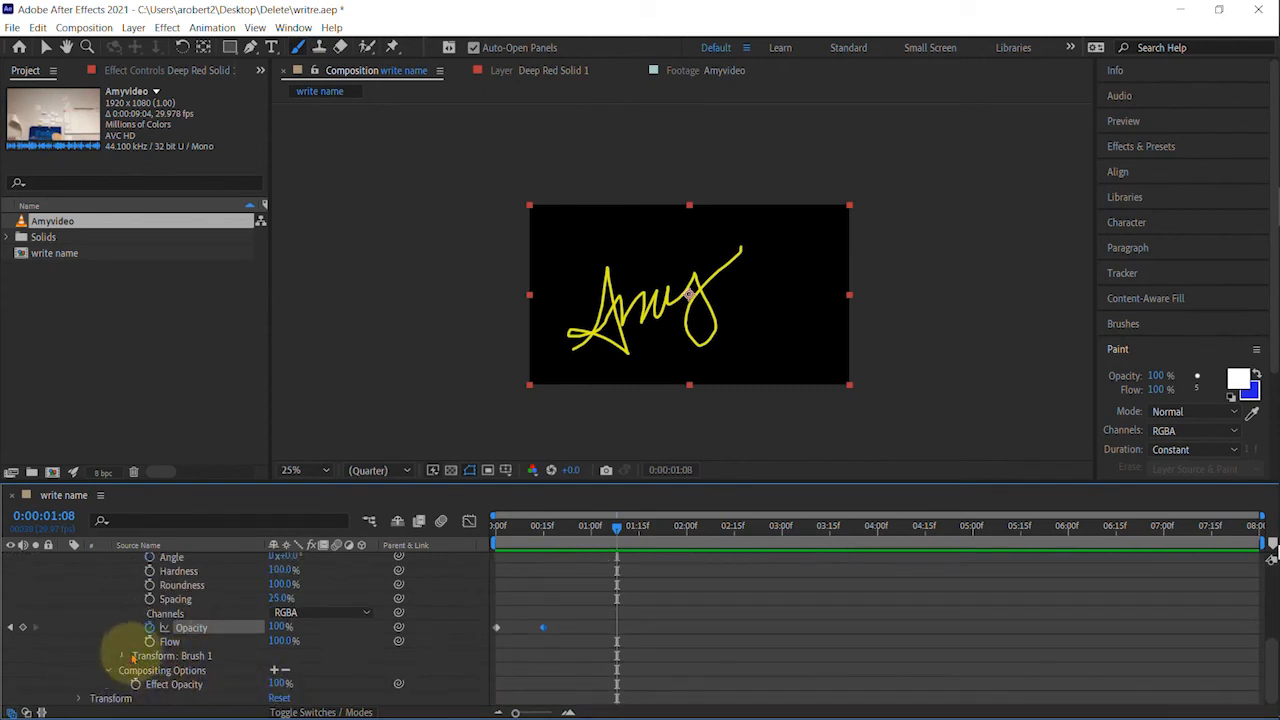
left_click(125, 655)
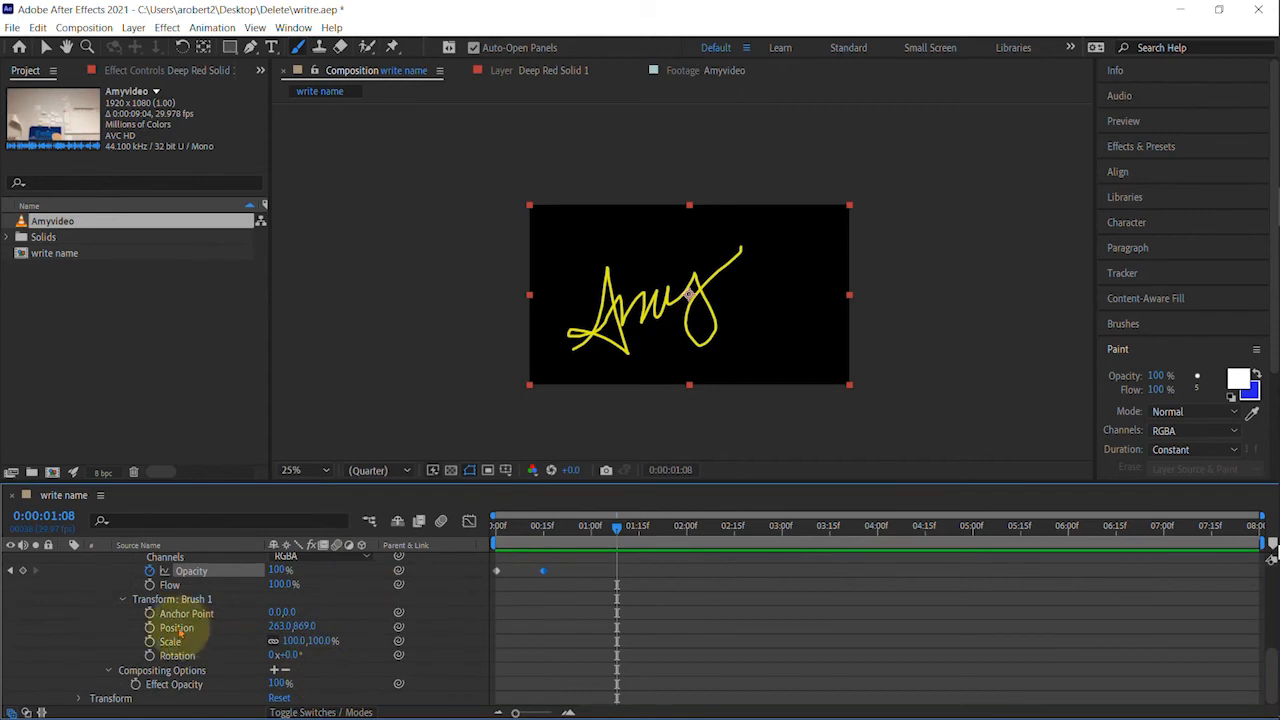
scroll(94, 604, "up", 5)
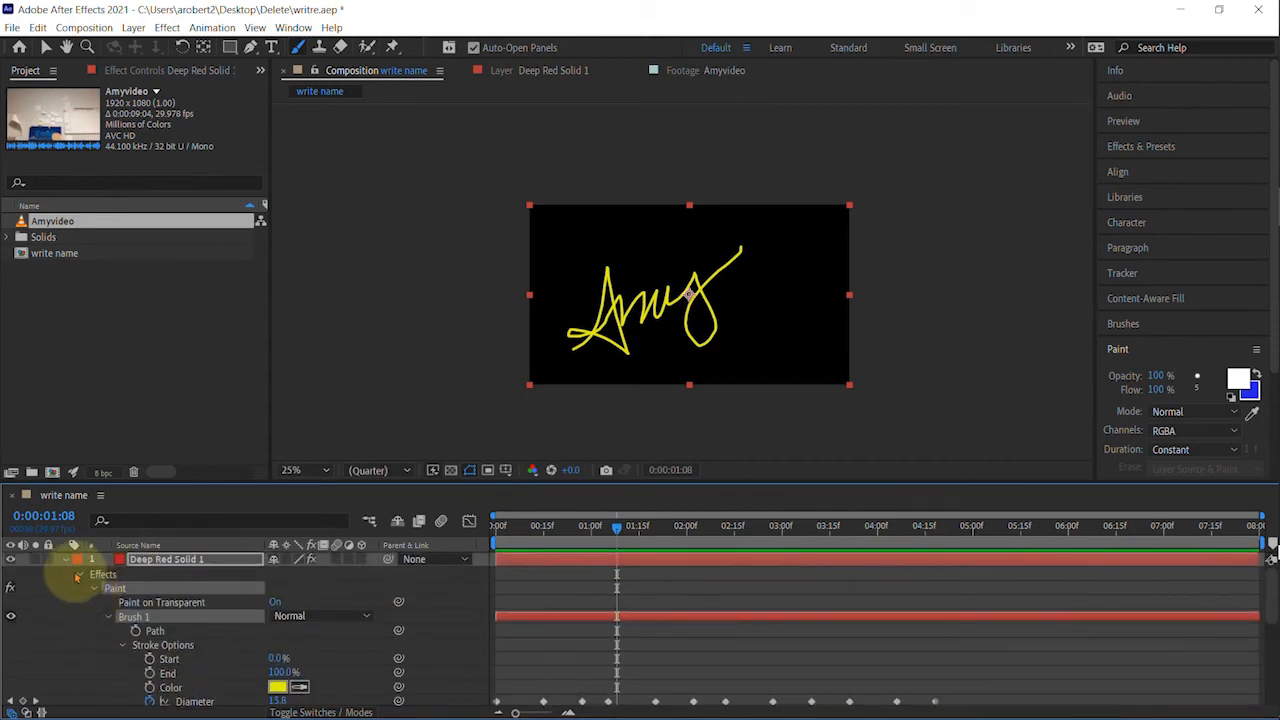
scroll(214, 590, "down", 5)
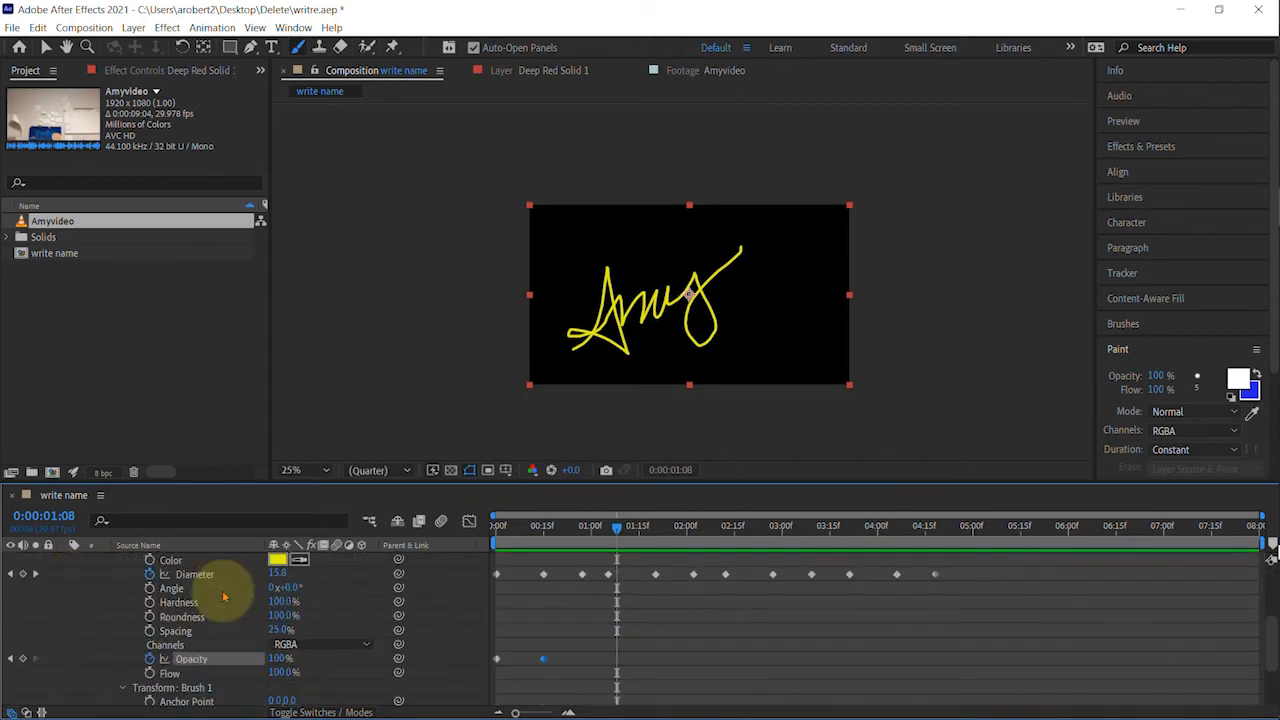
scroll(220, 605, "up", 5)
scroll(220, 605, "down", 5)
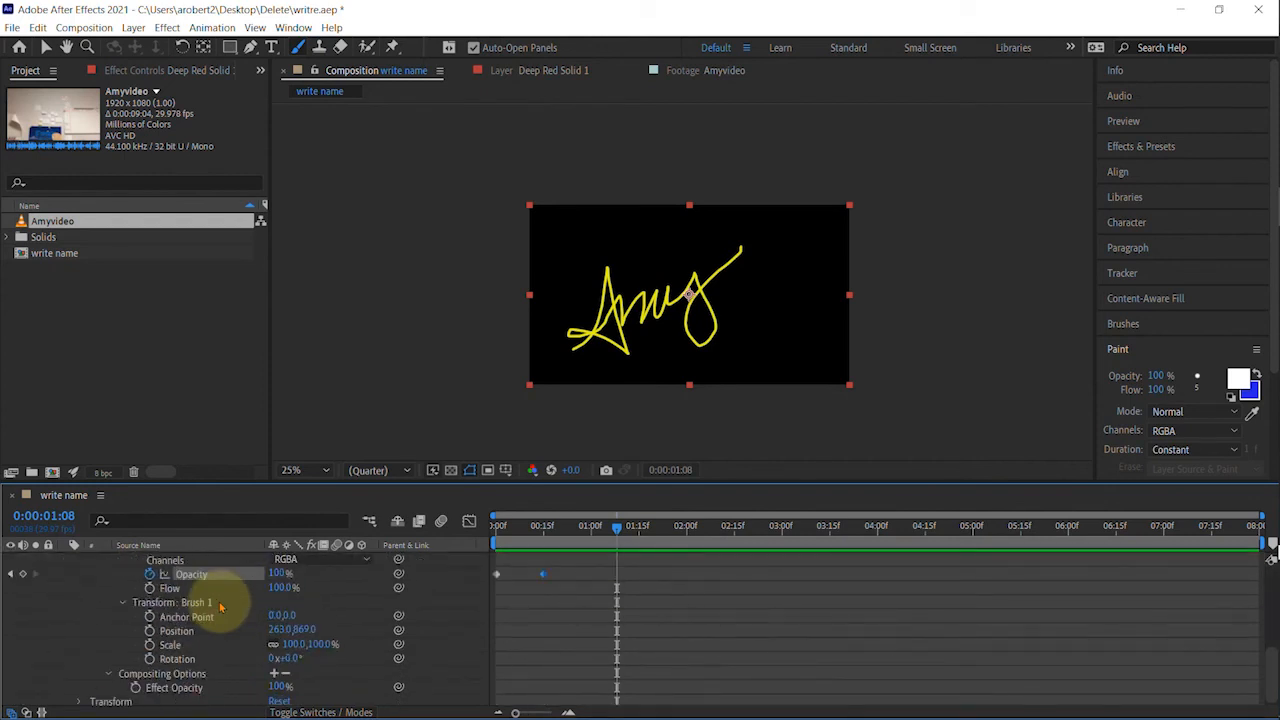
scroll(220, 603, "up", 5)
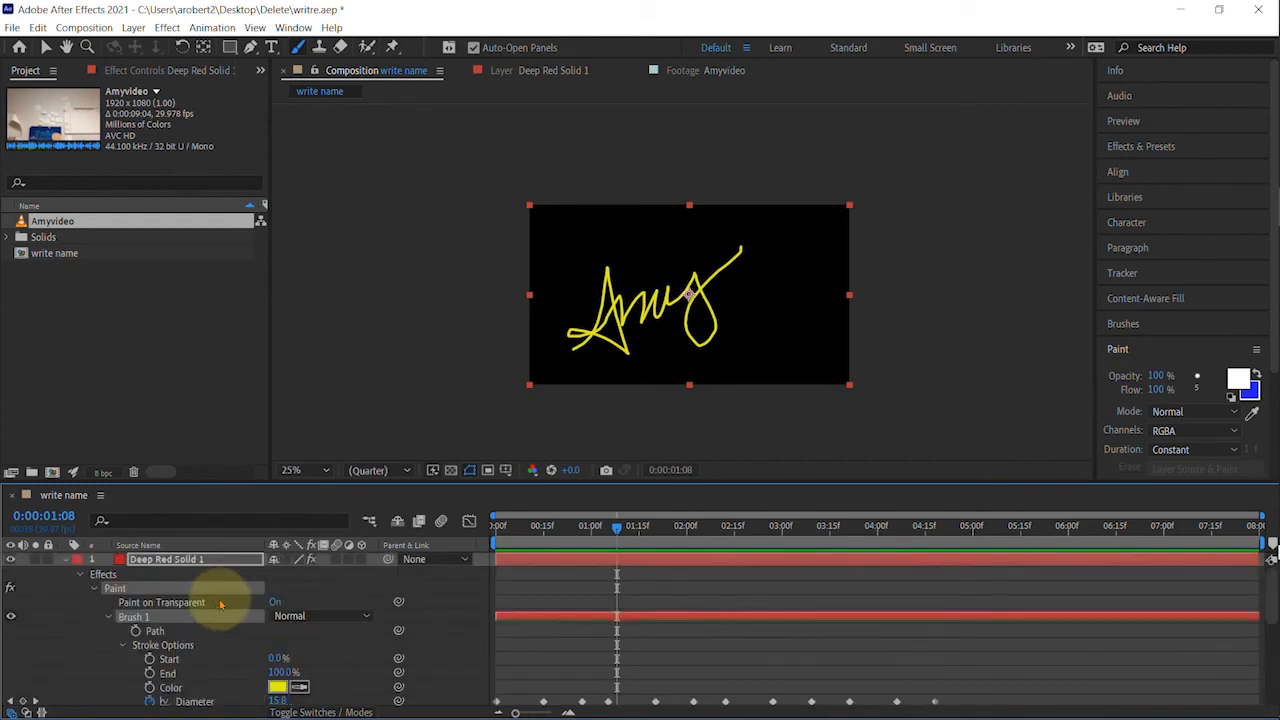
Step: Collapse the Deep Red Solid 1 layer and reveal only its keyframed properties
left_click(66, 560)
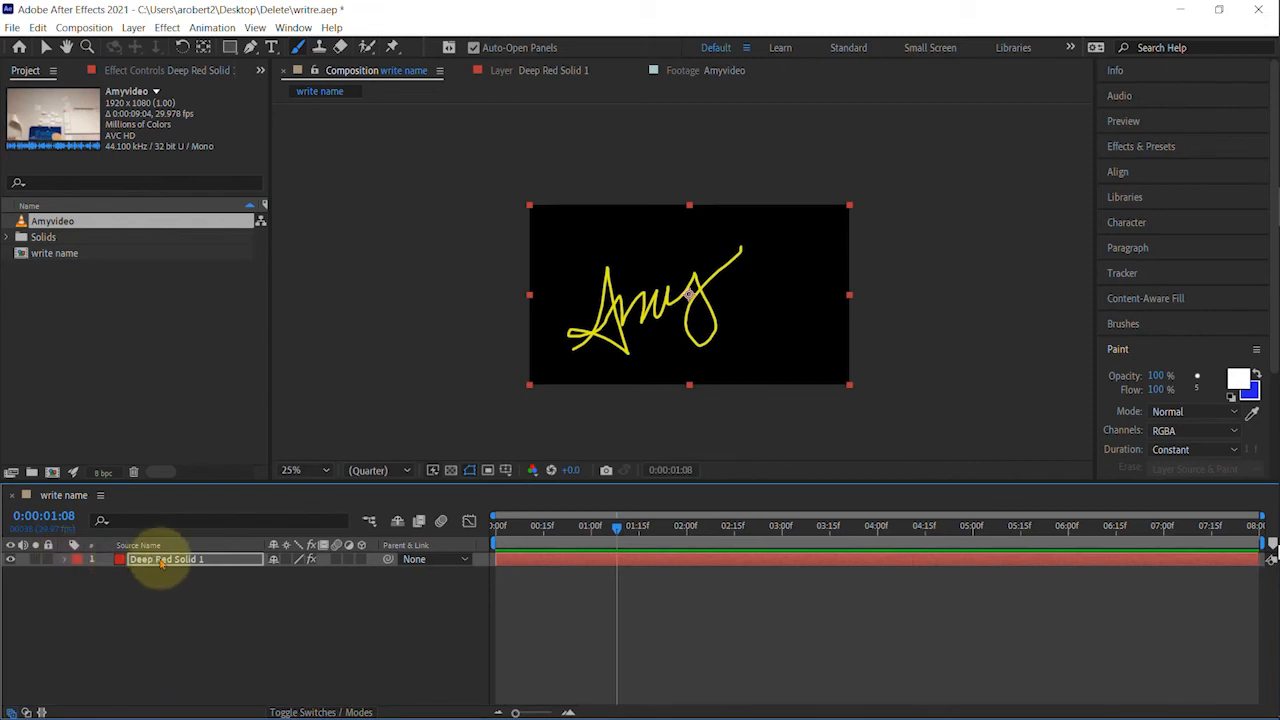
key("e")
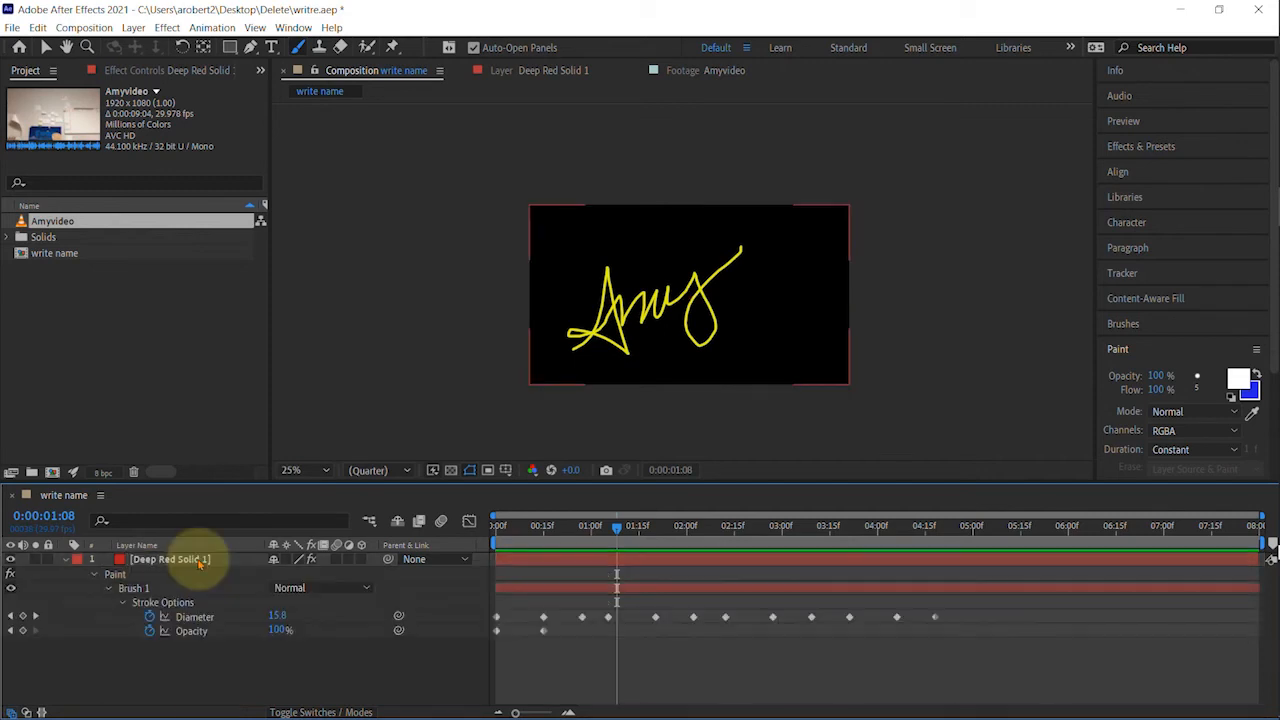
key("u")
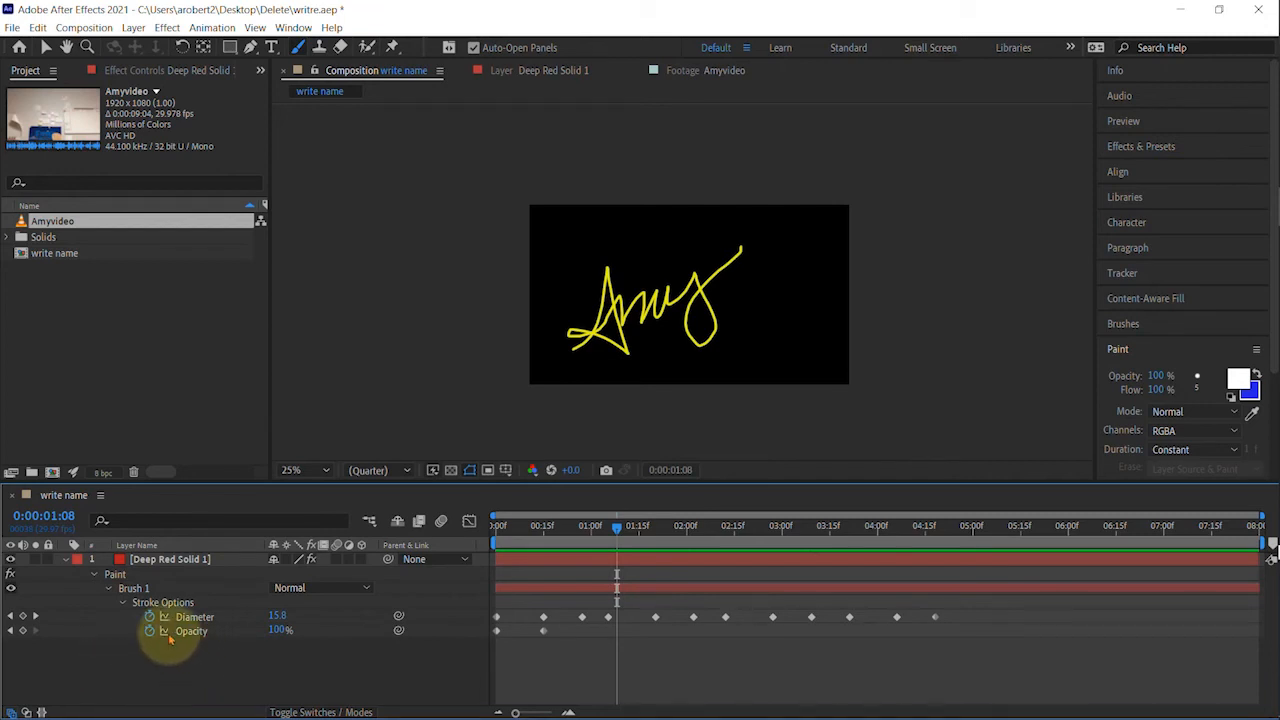
Step: Delete the Paint effect from Deep Red Solid 1 and open the layer for painting with the Brush tool
left_click(115, 576)
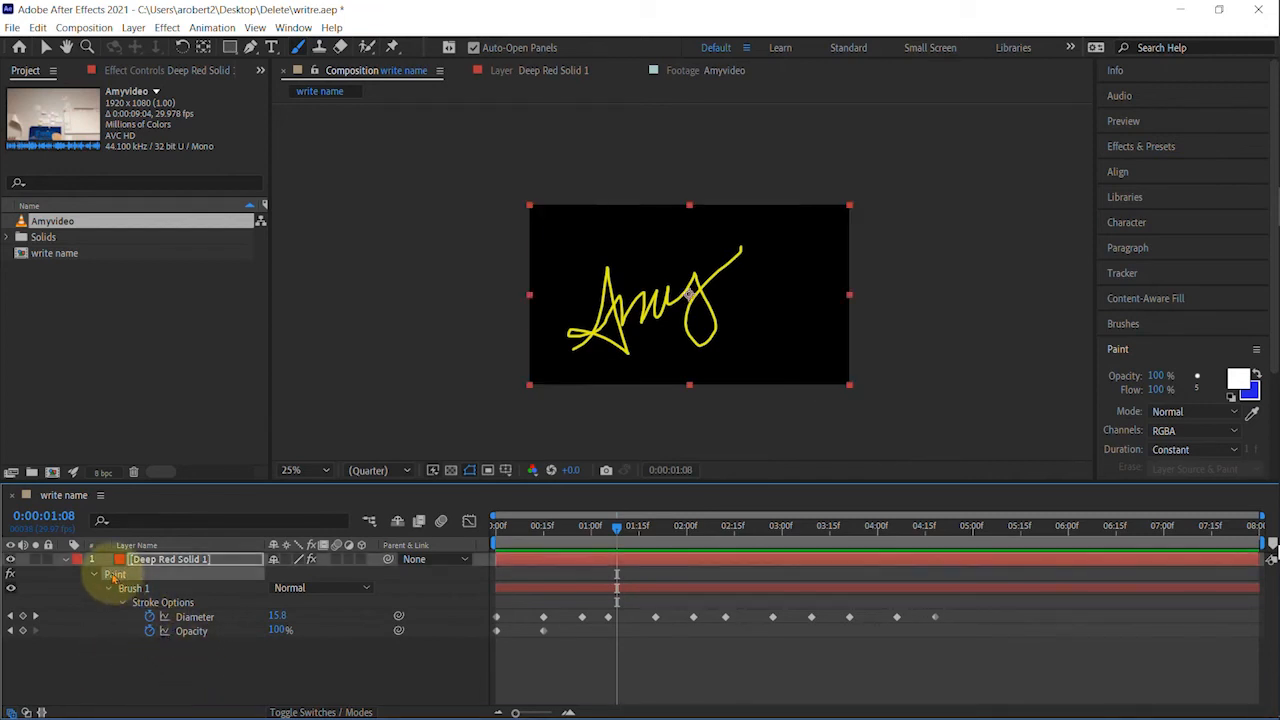
key("Delete")
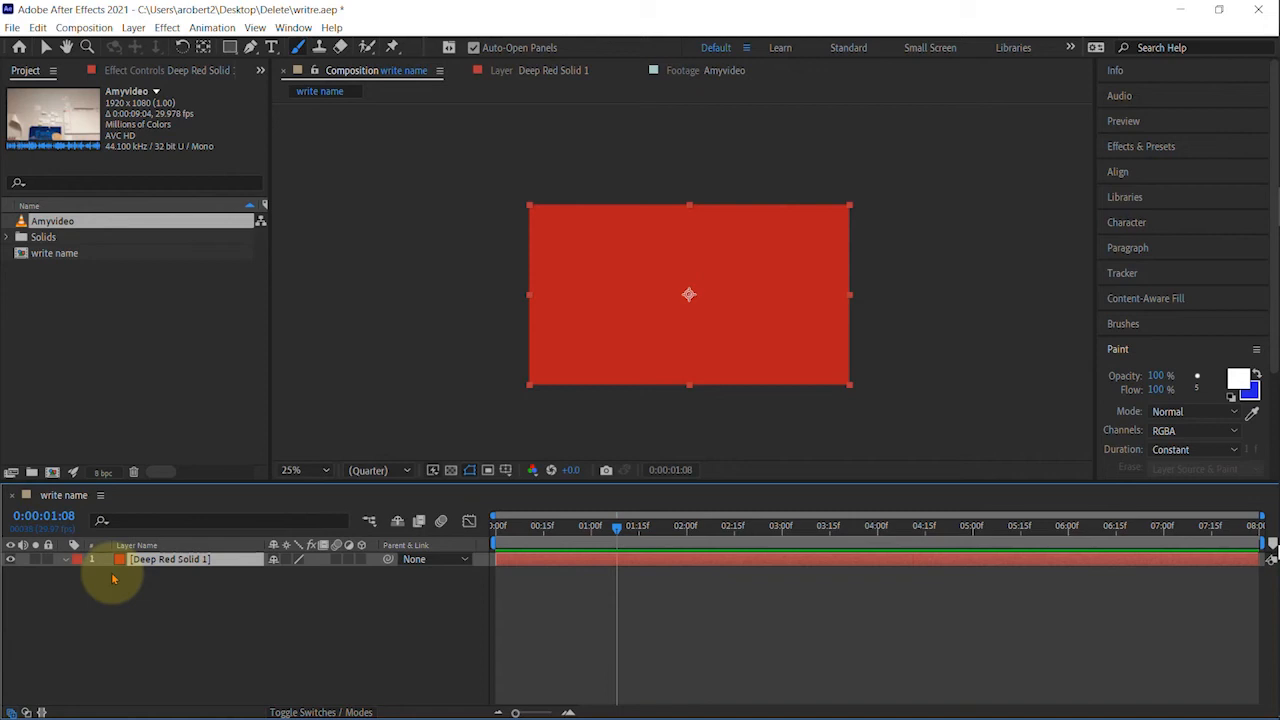
left_click(299, 47)
double_click(603, 263)
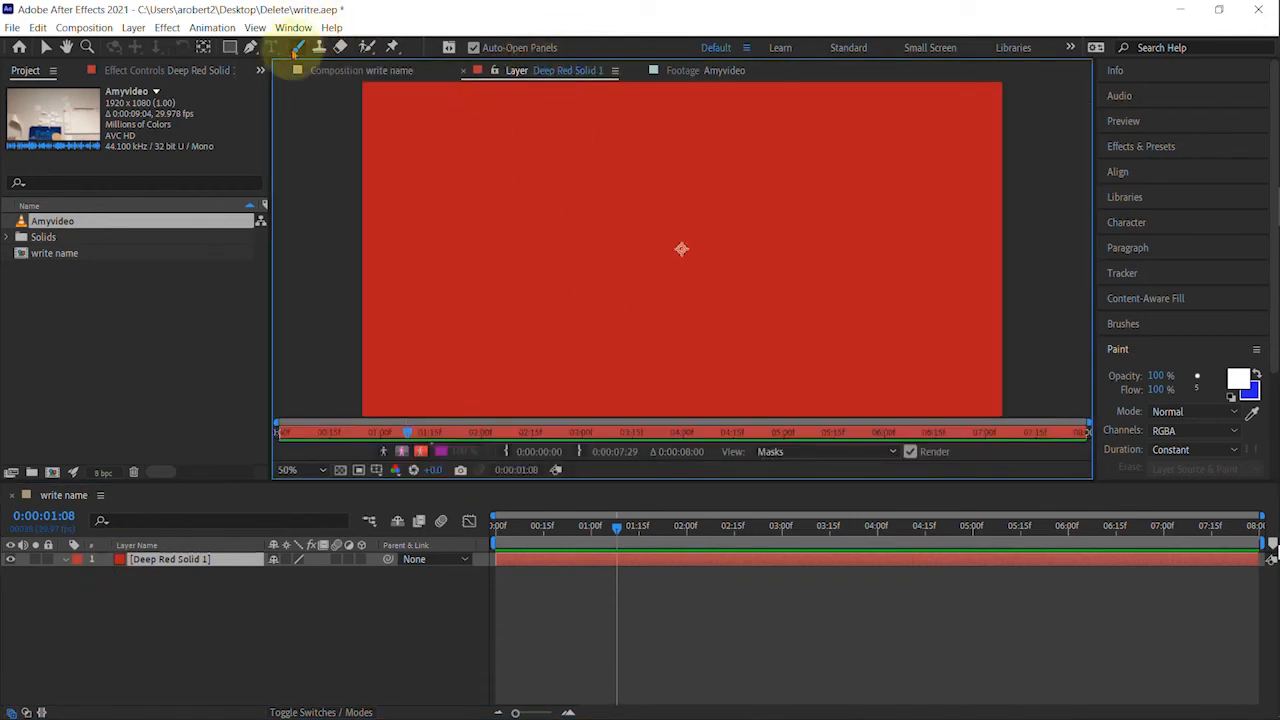
Step: Set the paint duration to Write On and return the current time to 0:00:00:00
left_click(1188, 450)
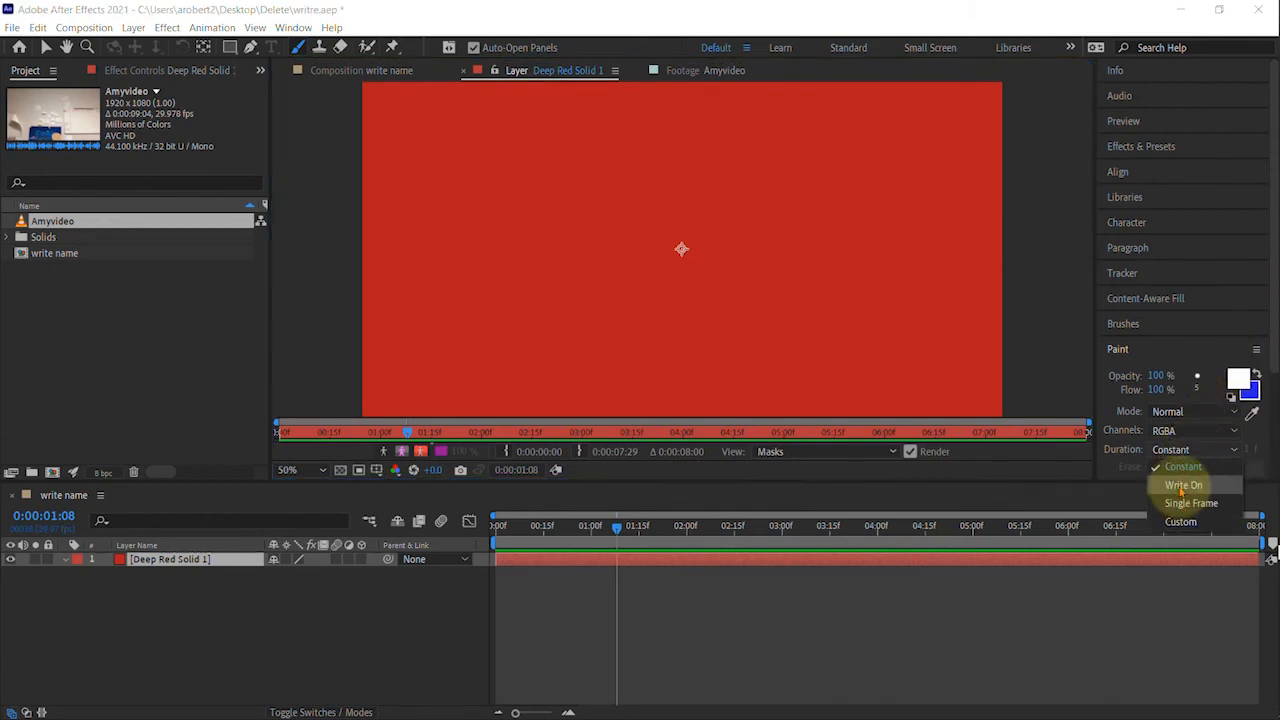
left_click(1182, 486)
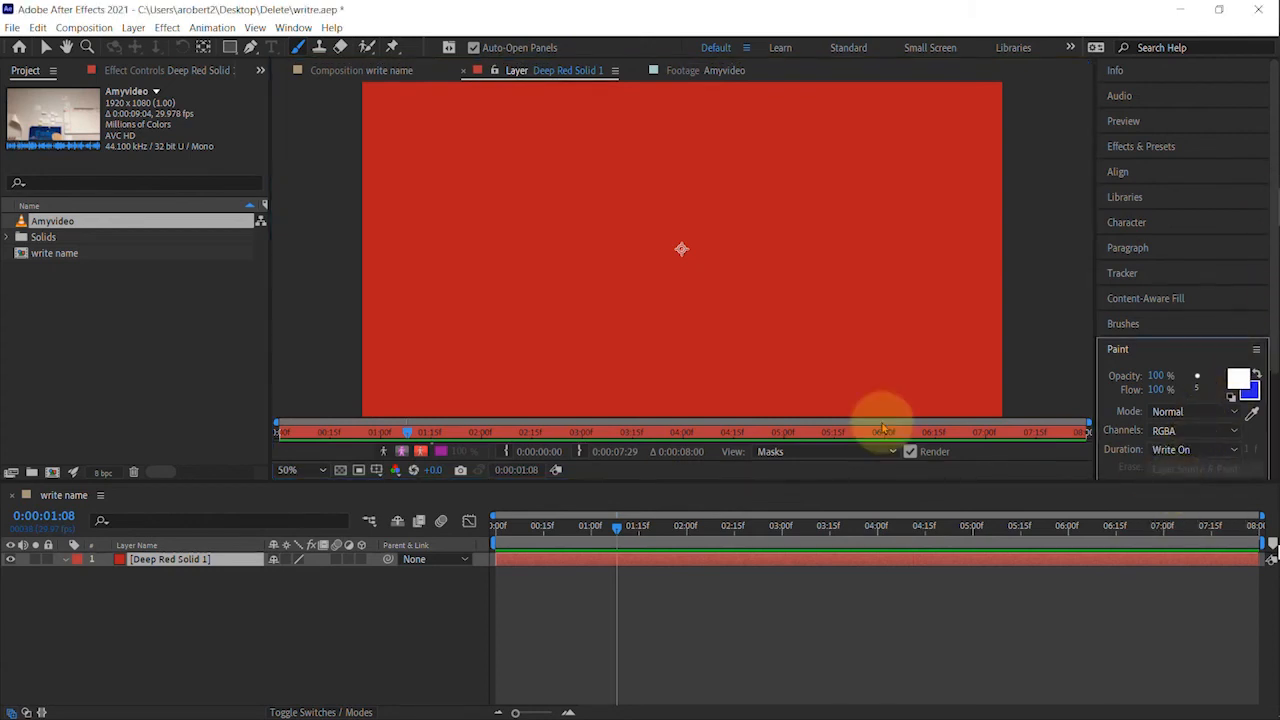
left_click_drag(617, 528, 453, 538)
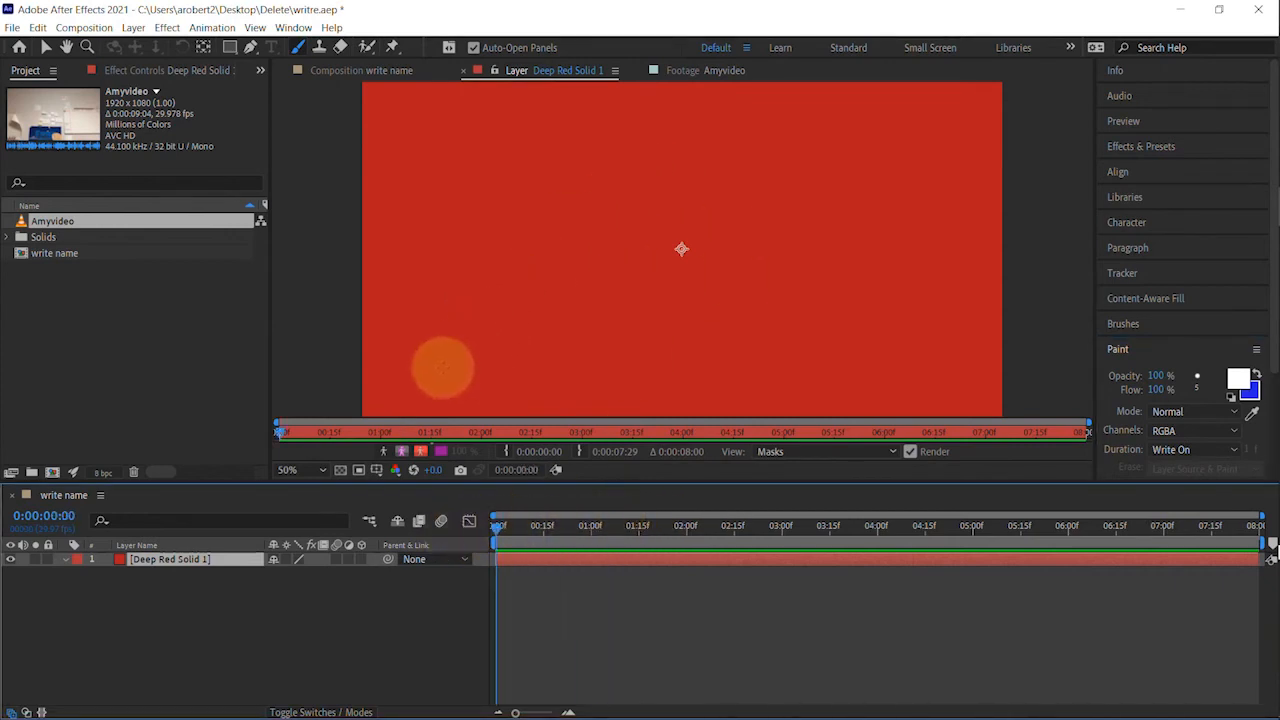
Step: Try a quickly handwritten name in one stroke across the solid, preview it, and undo the stroke
mouse_move(441, 358)
left_mouse_down()
mouse_move(562, 176)
mouse_move(579, 330)
mouse_move(460, 292)
mouse_move(674, 227)
mouse_move(765, 248)
mouse_move(832, 325)
mouse_move(769, 306)
mouse_move(937, 226)
left_mouse_up()
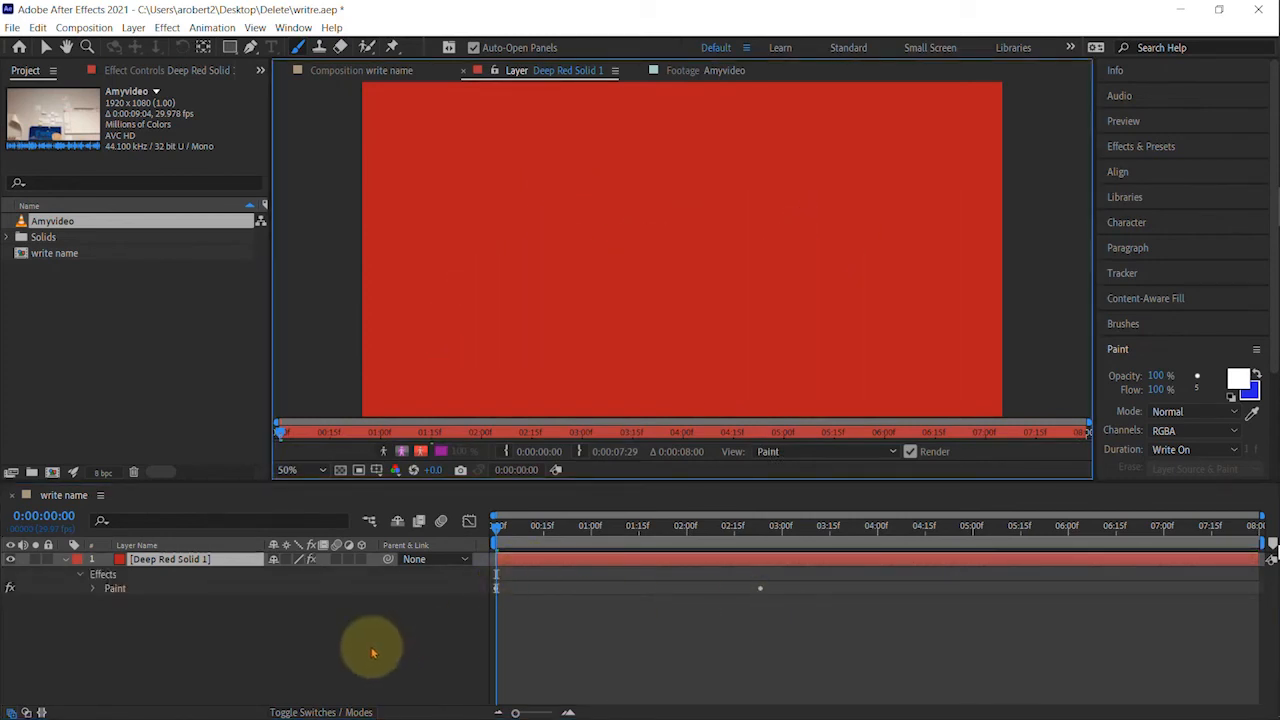
key("space")
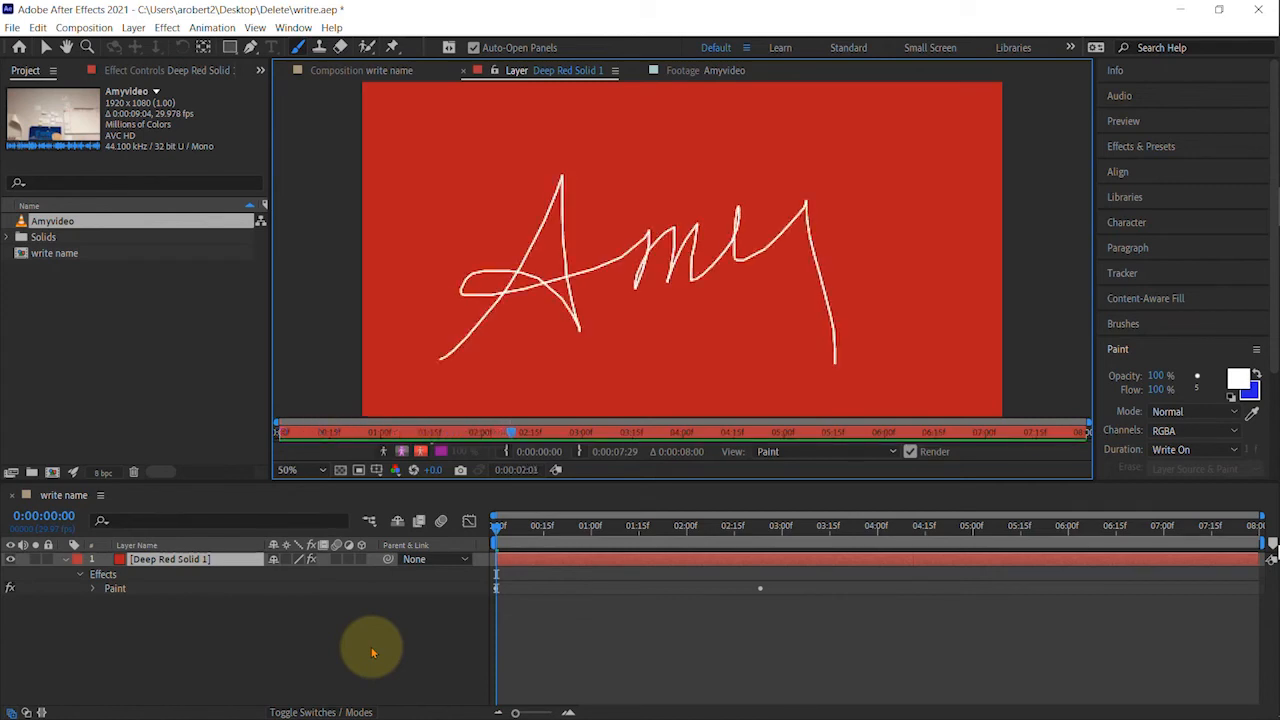
key("ctrl+z")
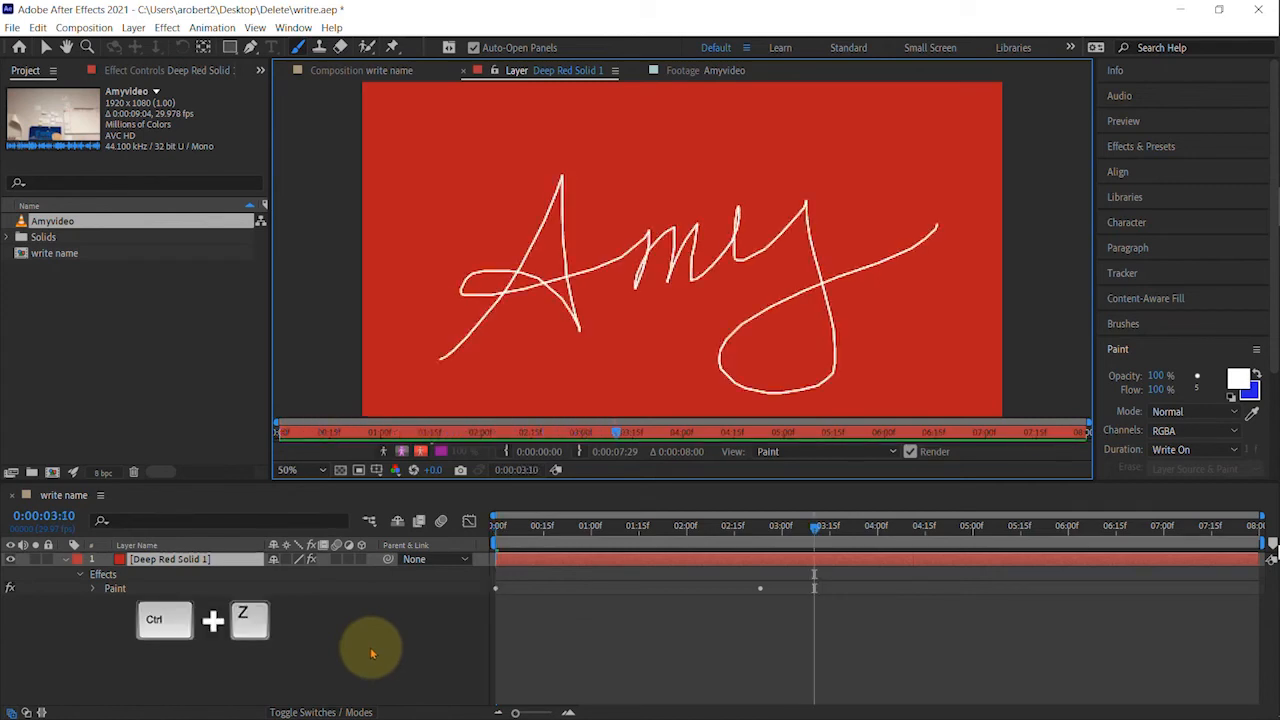
key("ctrl+z")
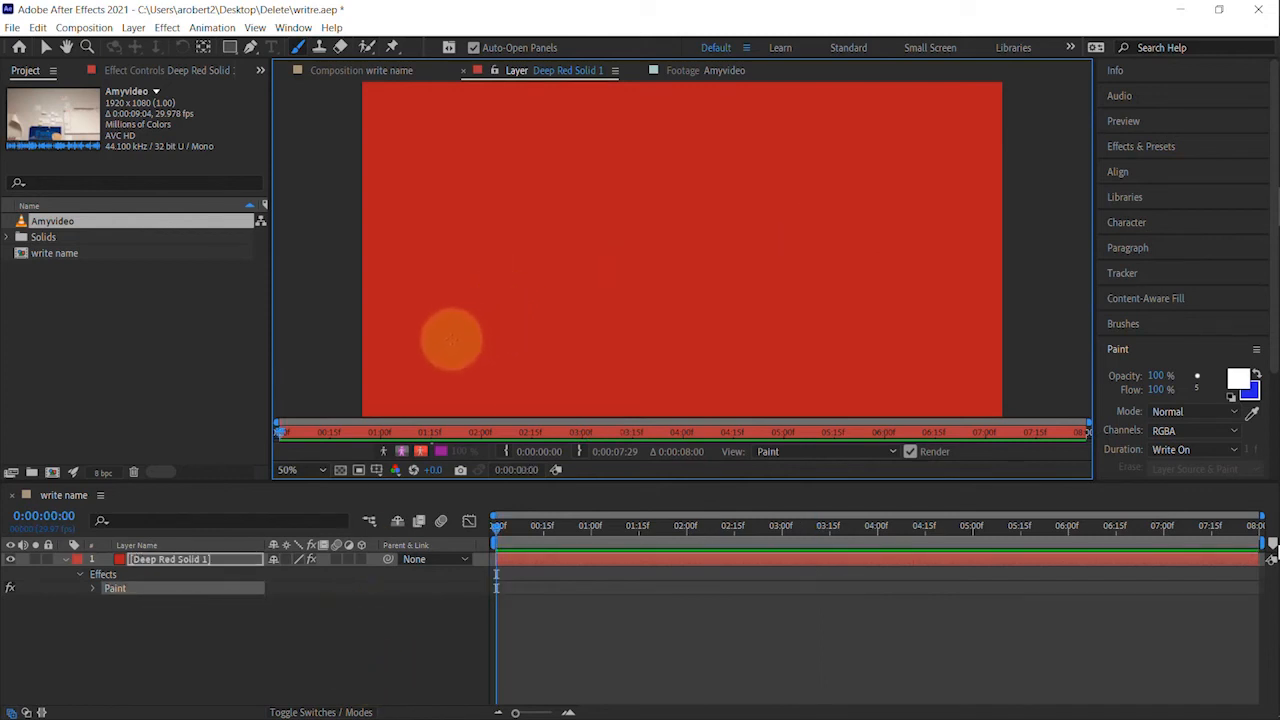
Step: Handwrite the name slowly in one brush stroke, and move the stroke's last End keyframe to just before 0:00:03:00
mouse_move(446, 338)
left_mouse_down()
mouse_move(522, 284)
mouse_move(524, 225)
mouse_move(530, 328)
mouse_move(503, 296)
mouse_move(473, 297)
mouse_move(566, 299)
mouse_move(575, 276)
mouse_move(568, 316)
mouse_move(576, 272)
mouse_move(596, 260)
mouse_move(604, 304)
mouse_move(628, 257)
mouse_move(639, 294)
mouse_move(668, 247)
mouse_move(663, 294)
mouse_move(709, 267)
mouse_move(715, 235)
mouse_move(752, 293)
mouse_move(695, 370)
mouse_move(673, 331)
mouse_move(788, 259)
mouse_move(821, 178)
left_mouse_up()
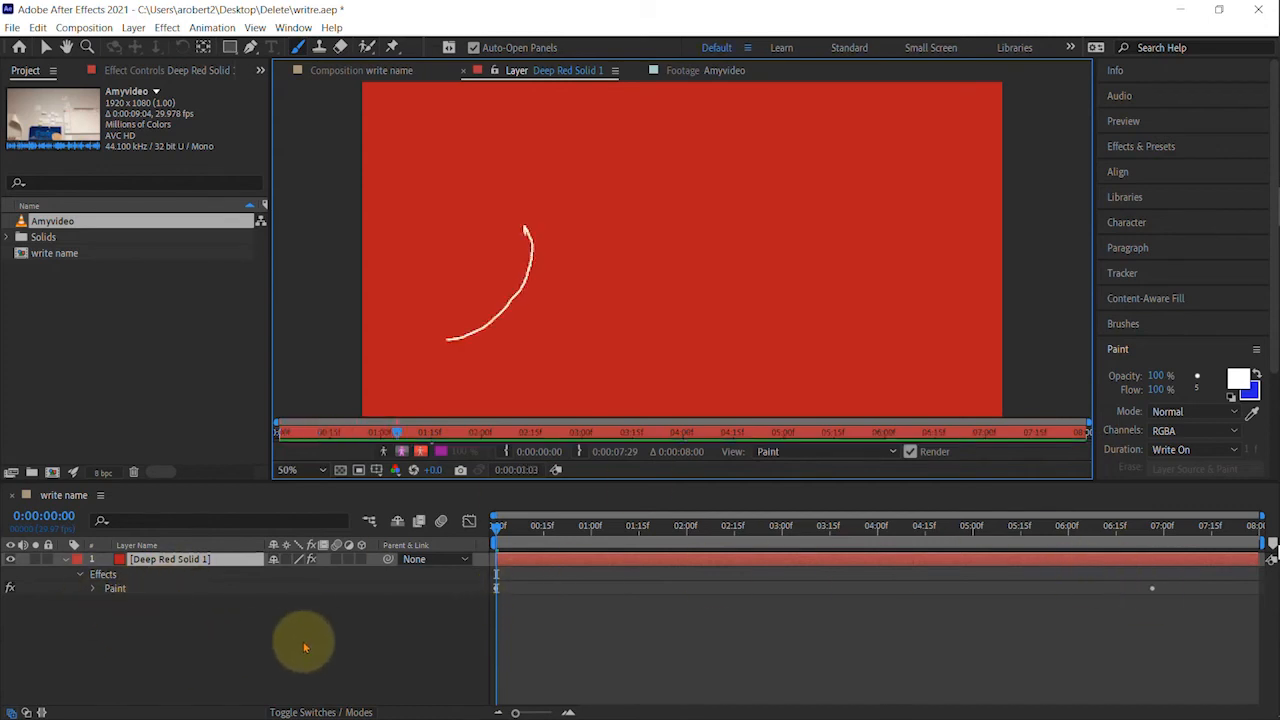
left_click(93, 590)
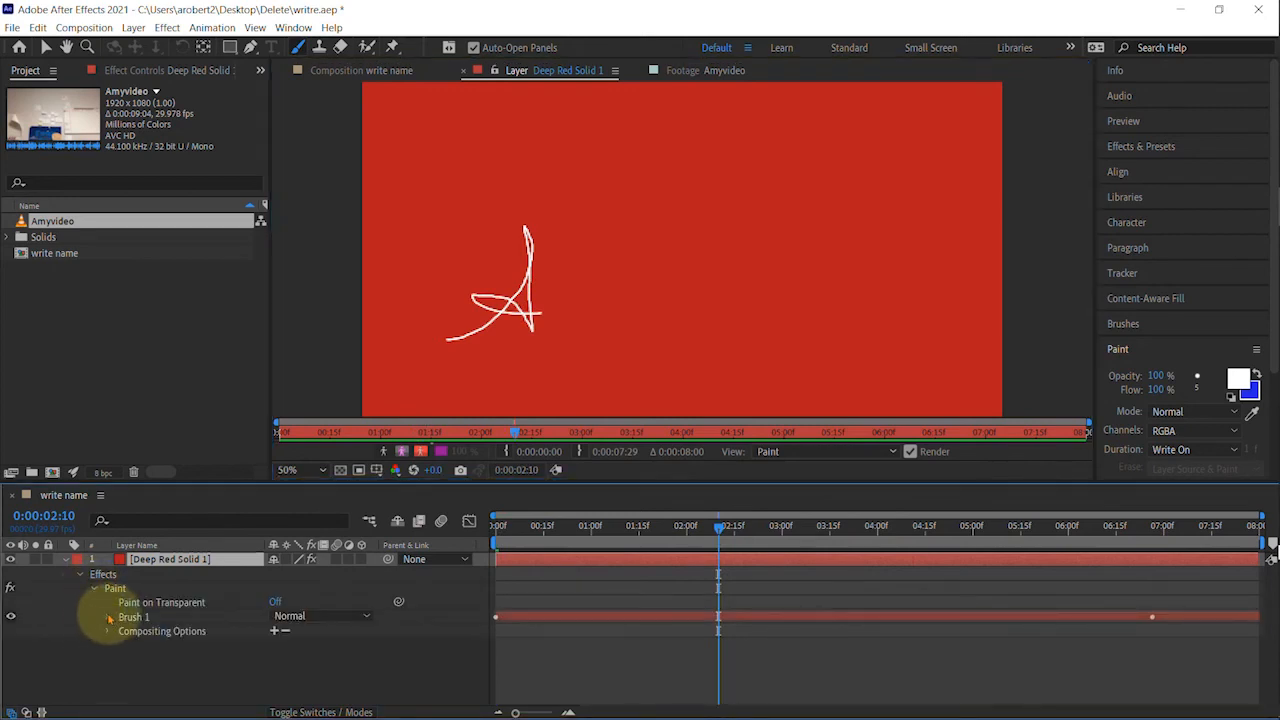
left_click(109, 617)
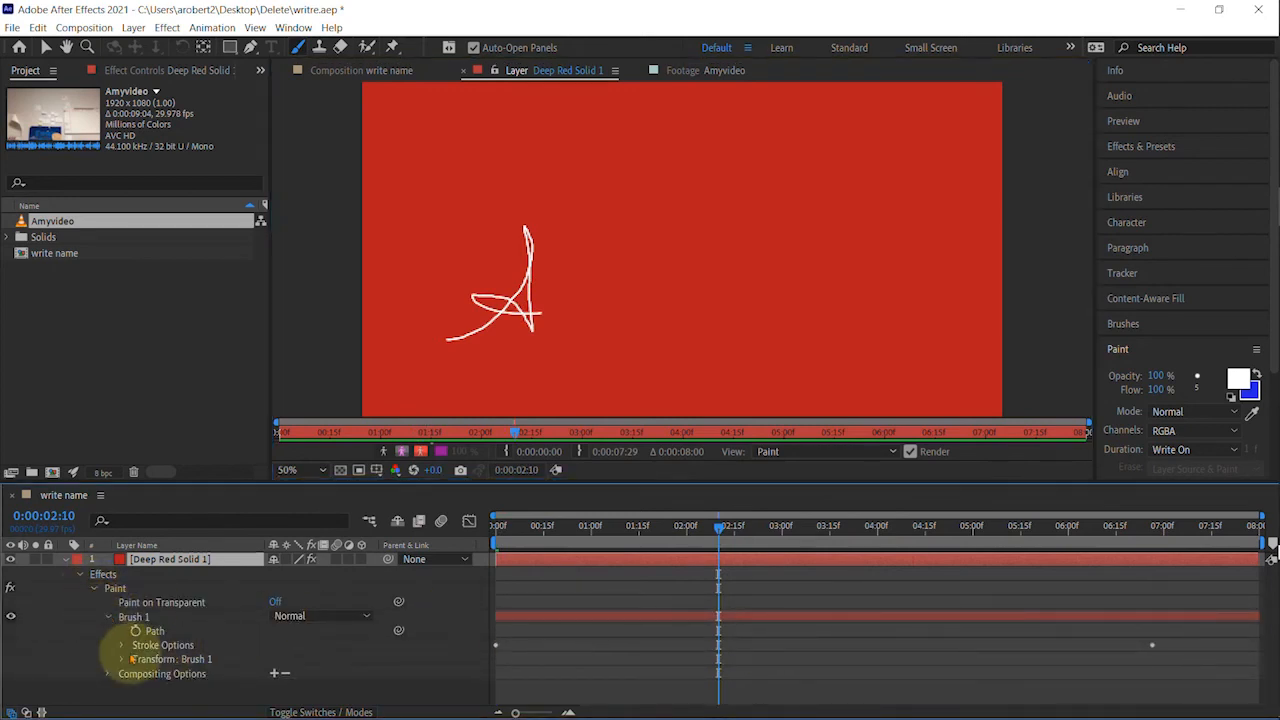
left_click(121, 646)
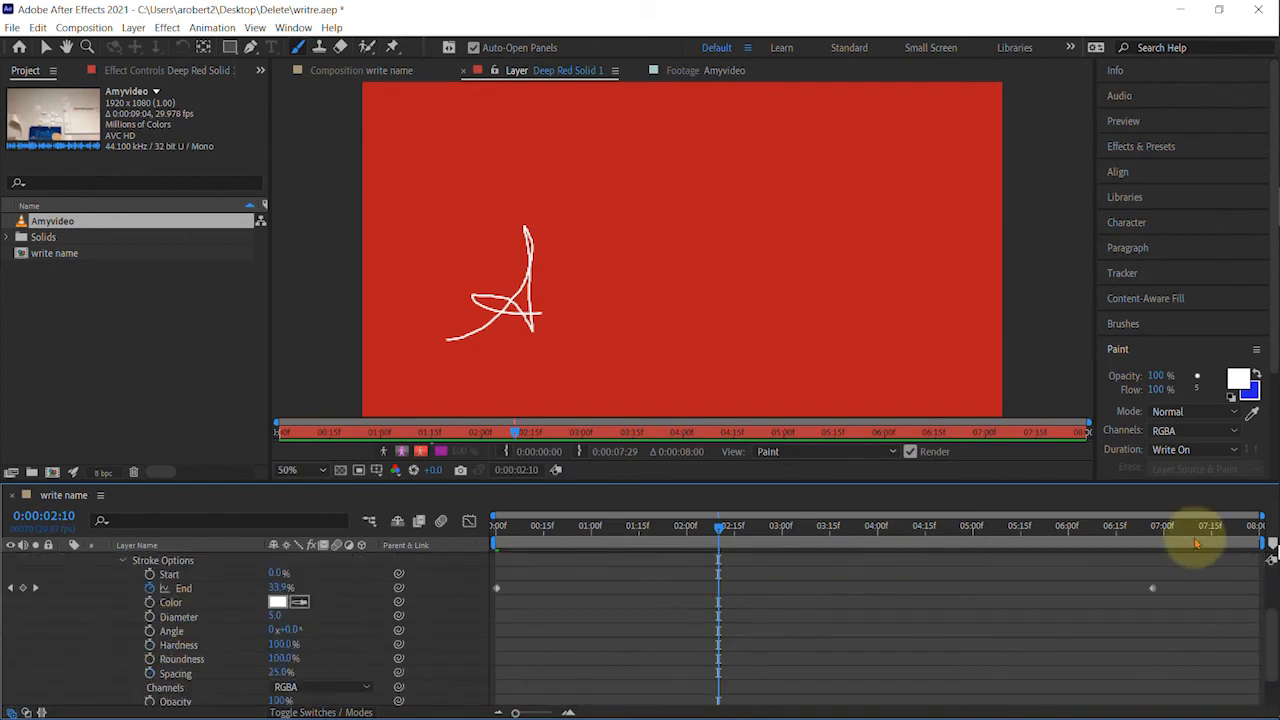
left_click(1151, 589)
left_click_drag(1151, 589, 771, 594)
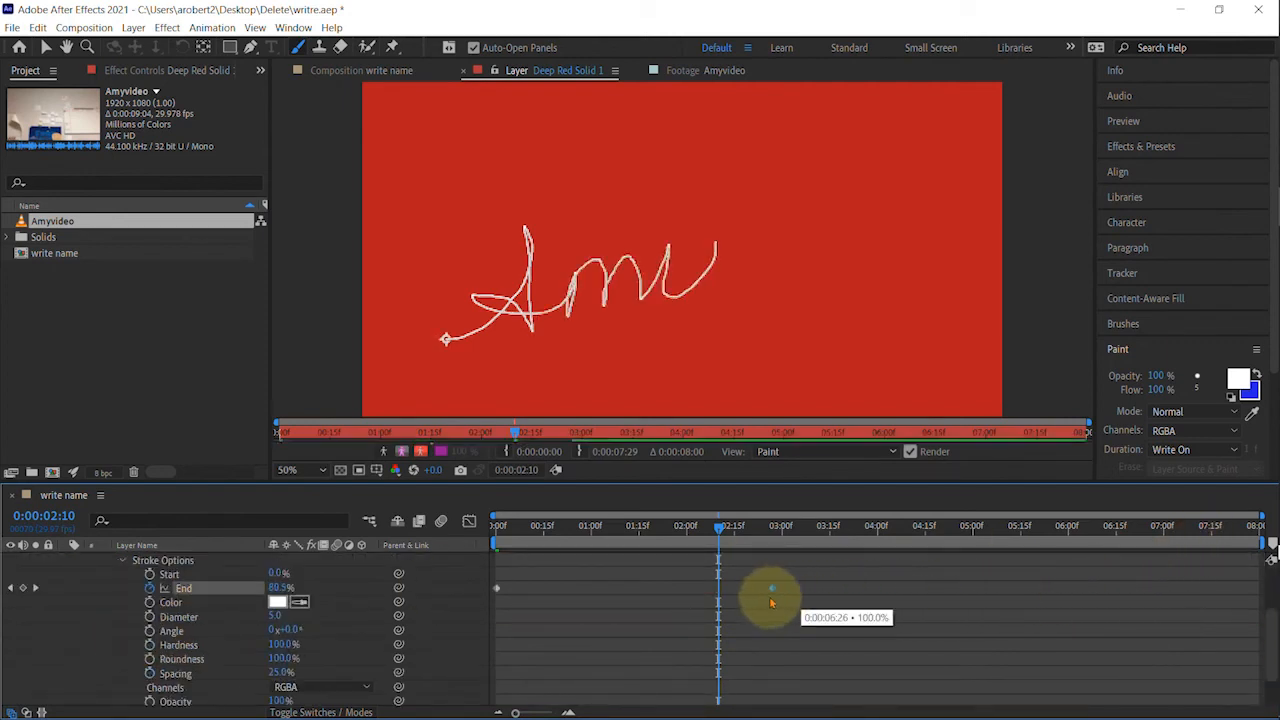
Step: Preview the shortened write-on animation from 0:00:00:00
left_click(643, 525)
key("Home")
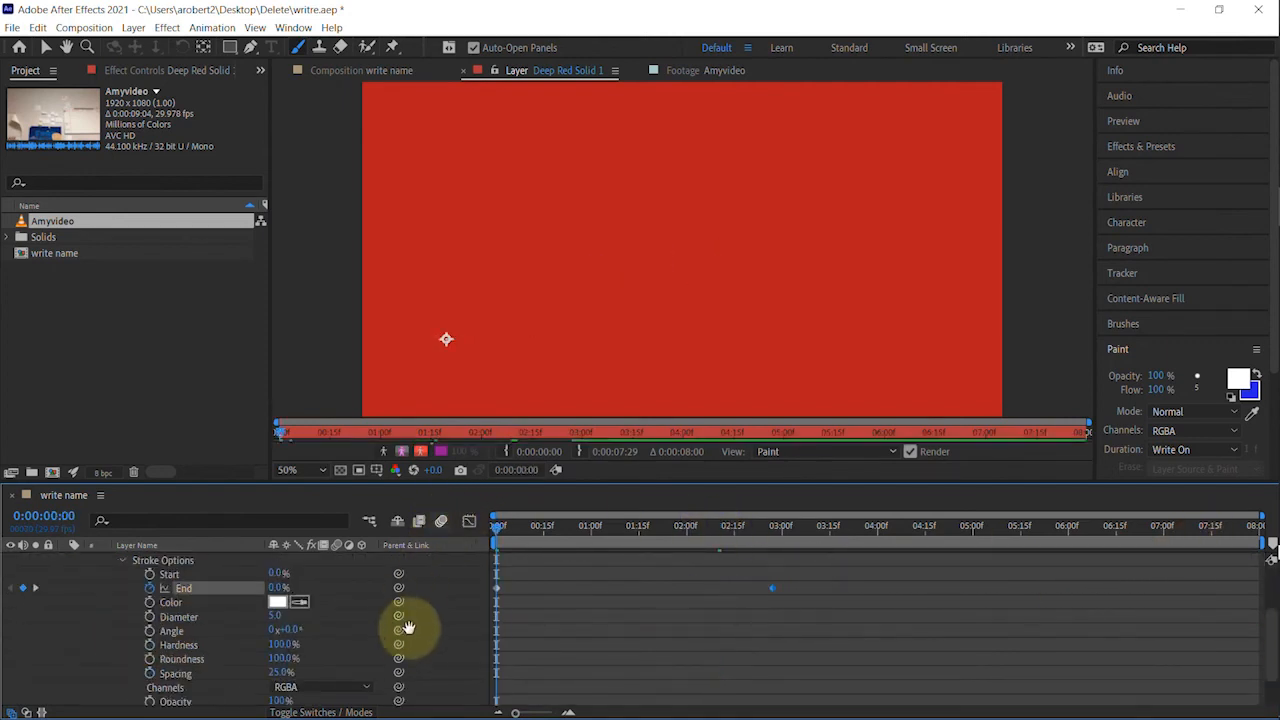
key("space")
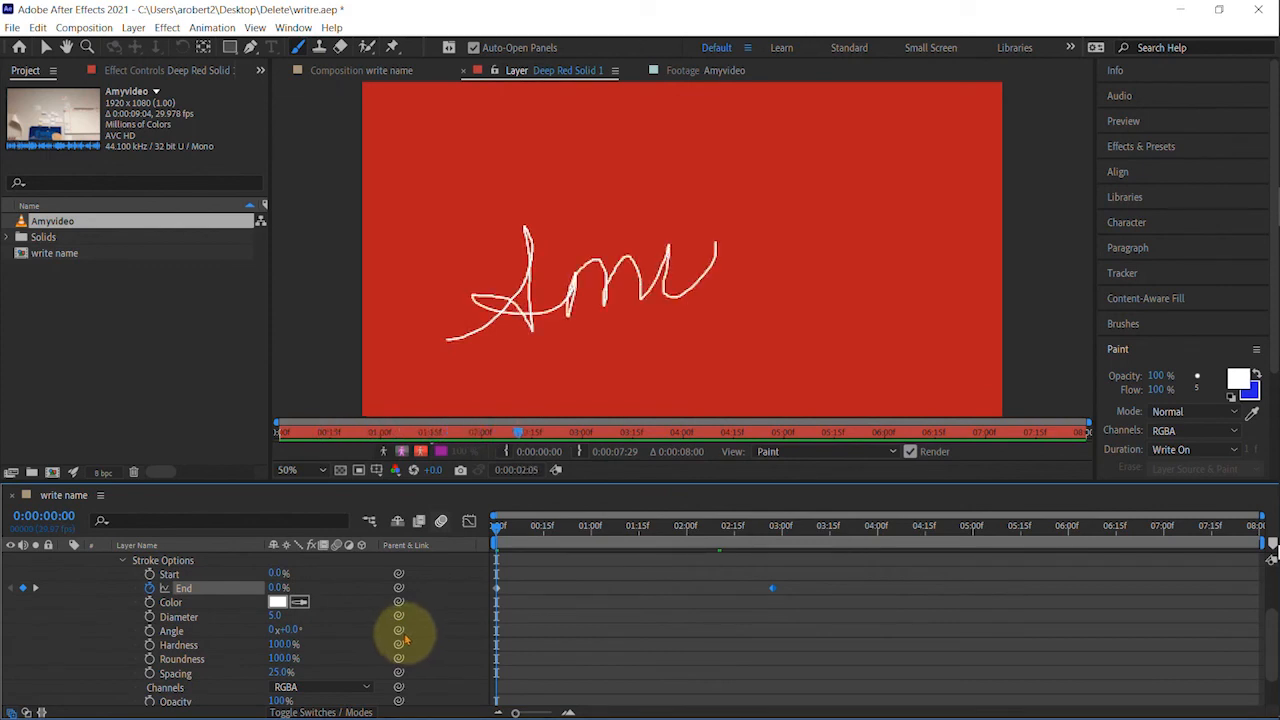
key("space")
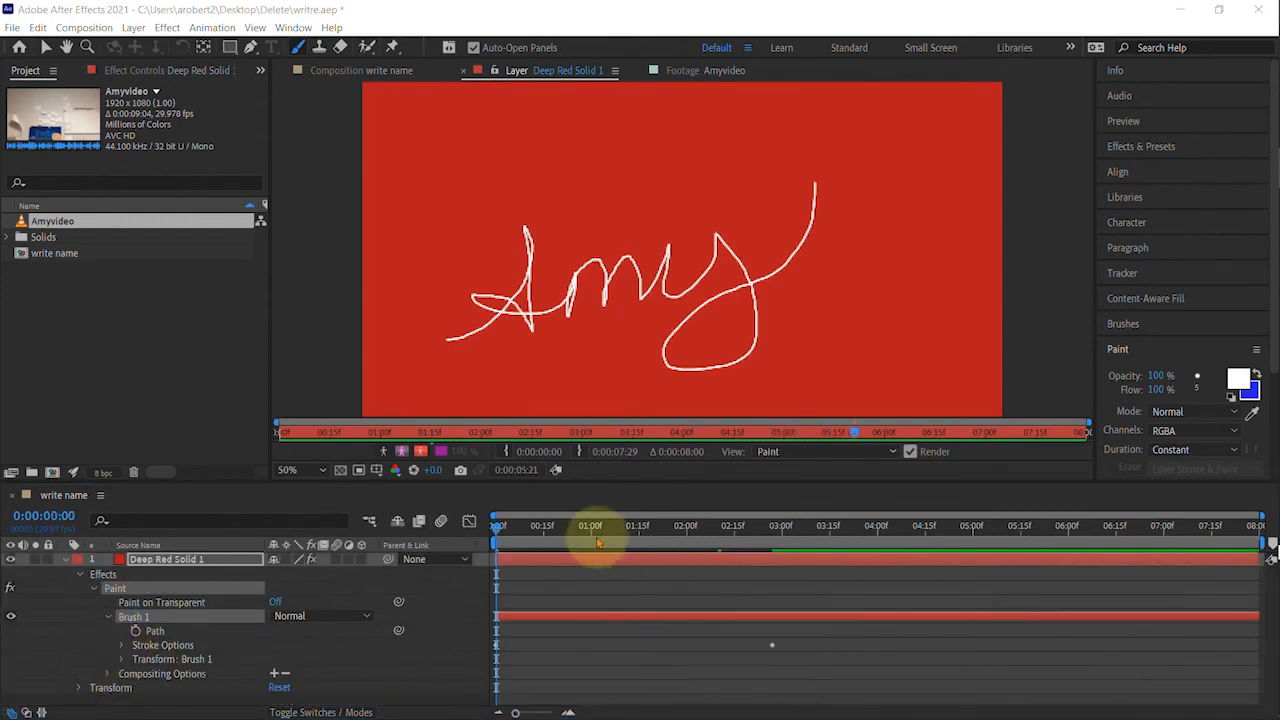
key("space")
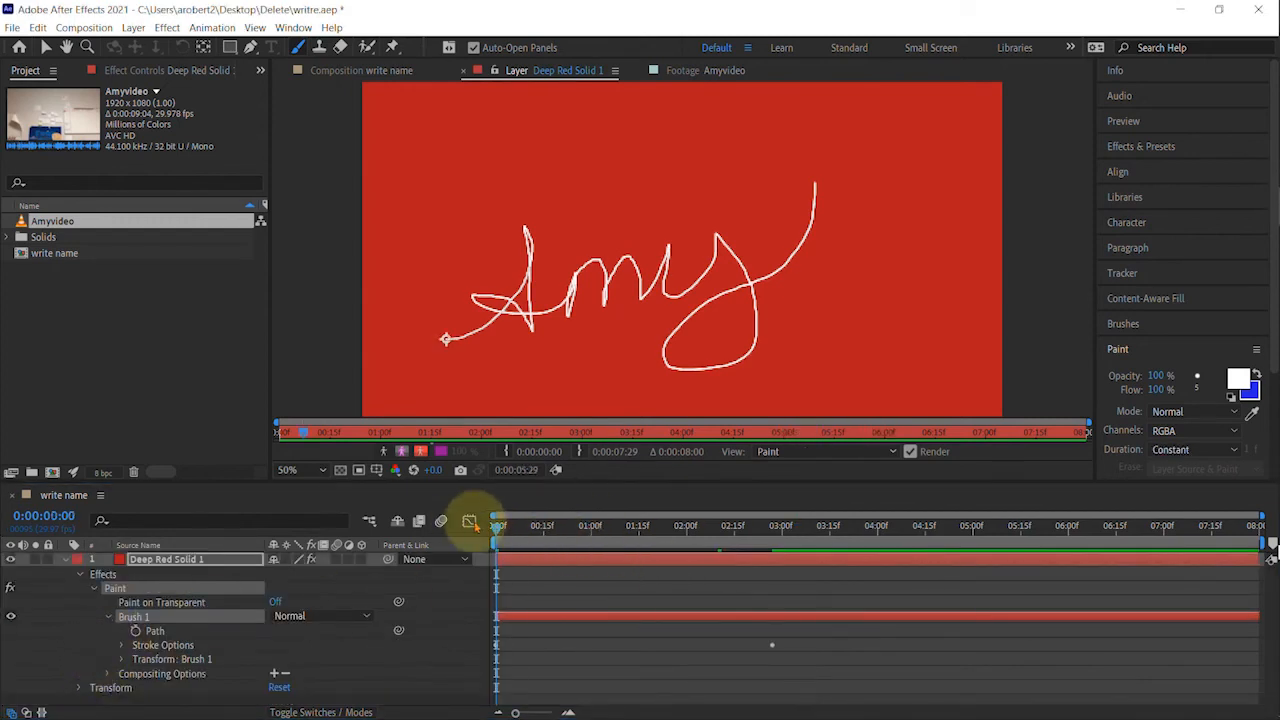
key("space")
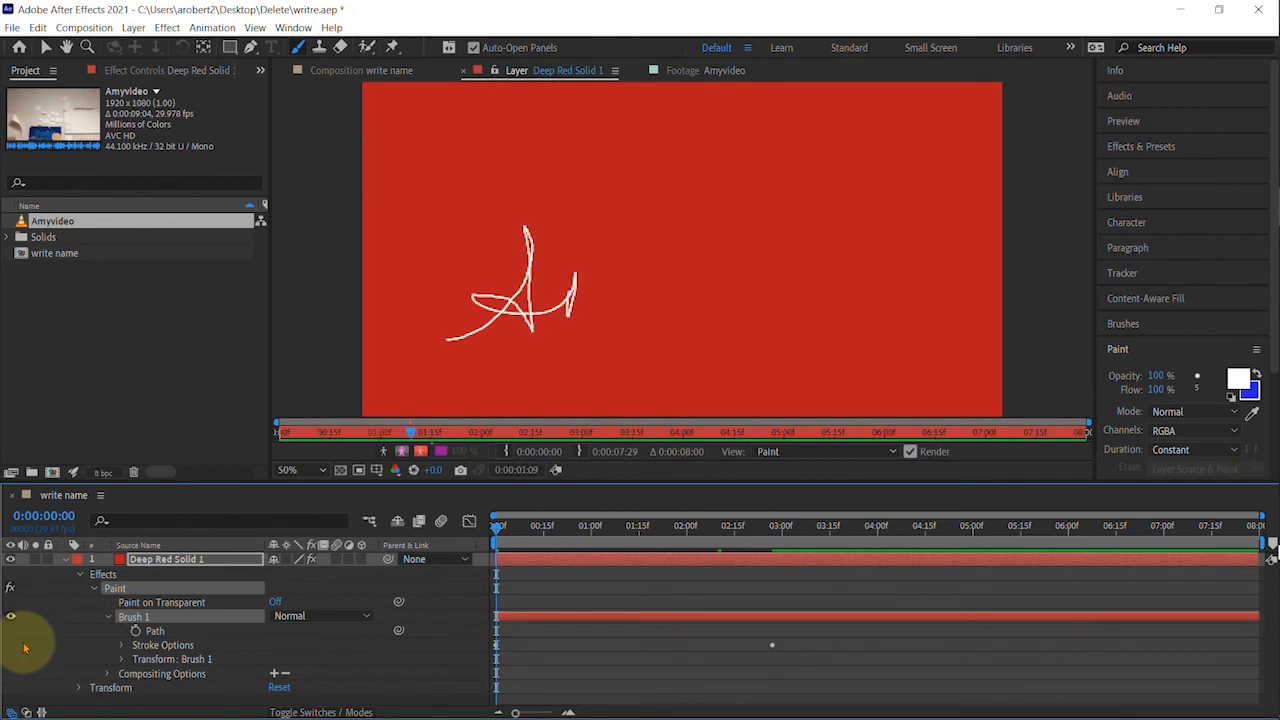
Step: Turn on Paint on Transparent for the solid's Paint effect and return to viewing the write name composition
left_click(276, 604)
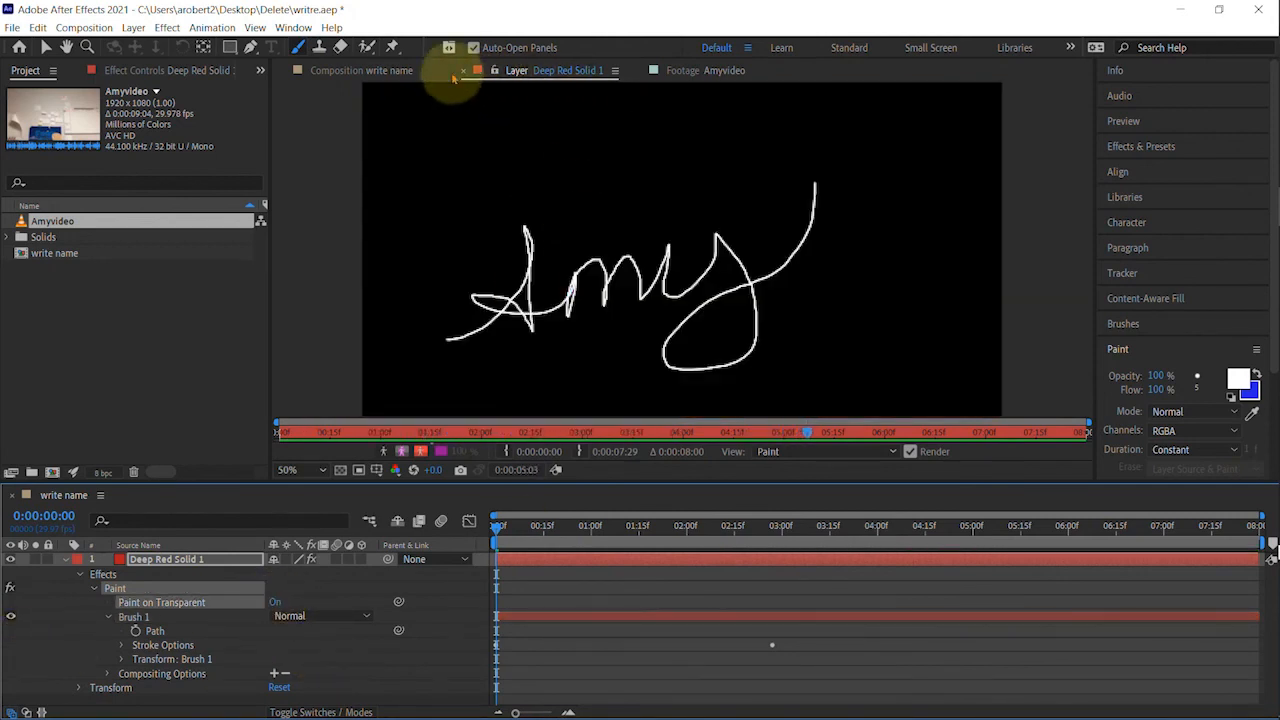
left_click(390, 72)
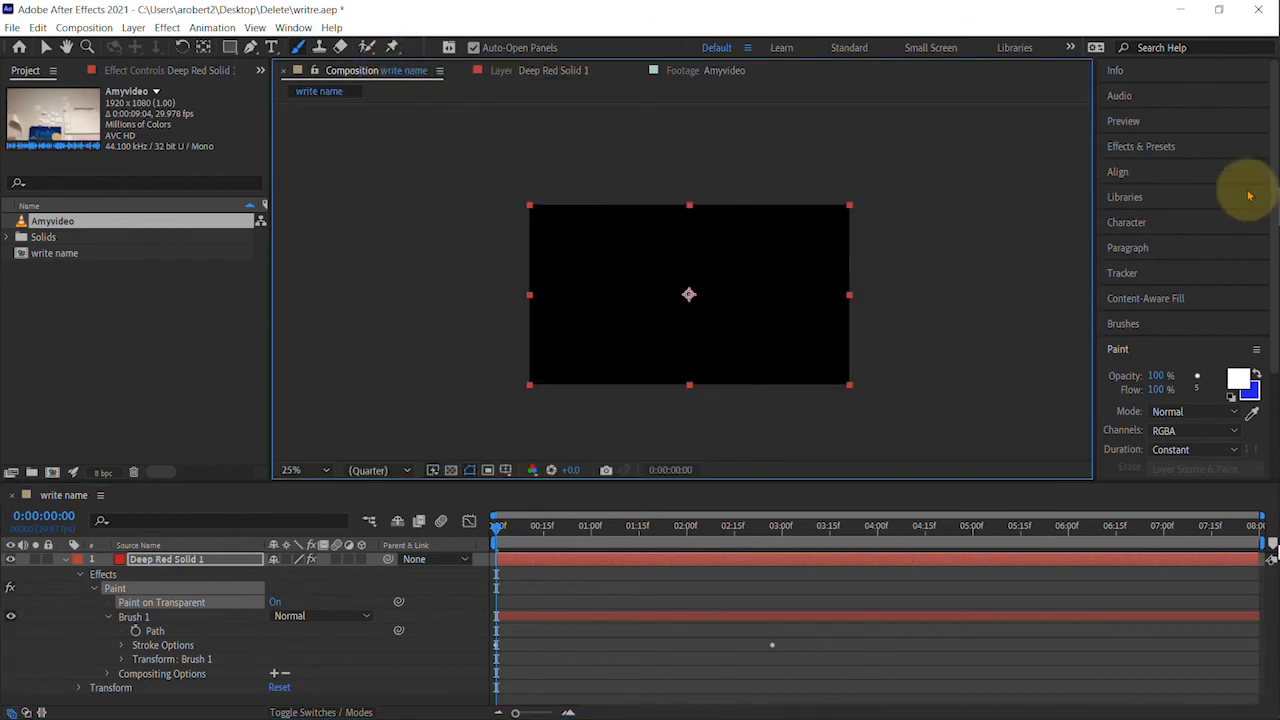
Step: Find the wiggle animation presets and apply Wiggle - gelatin to the Deep Red Solid 1 layer
left_click(1142, 147)
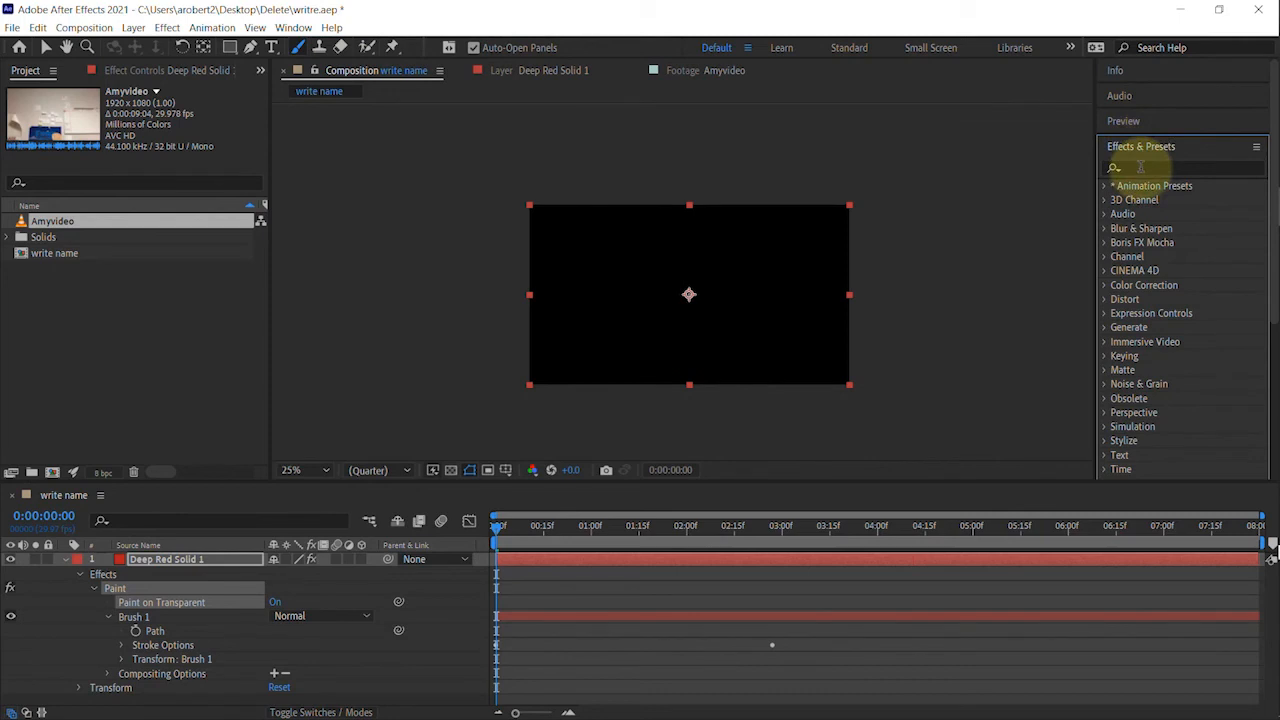
left_click(1139, 166)
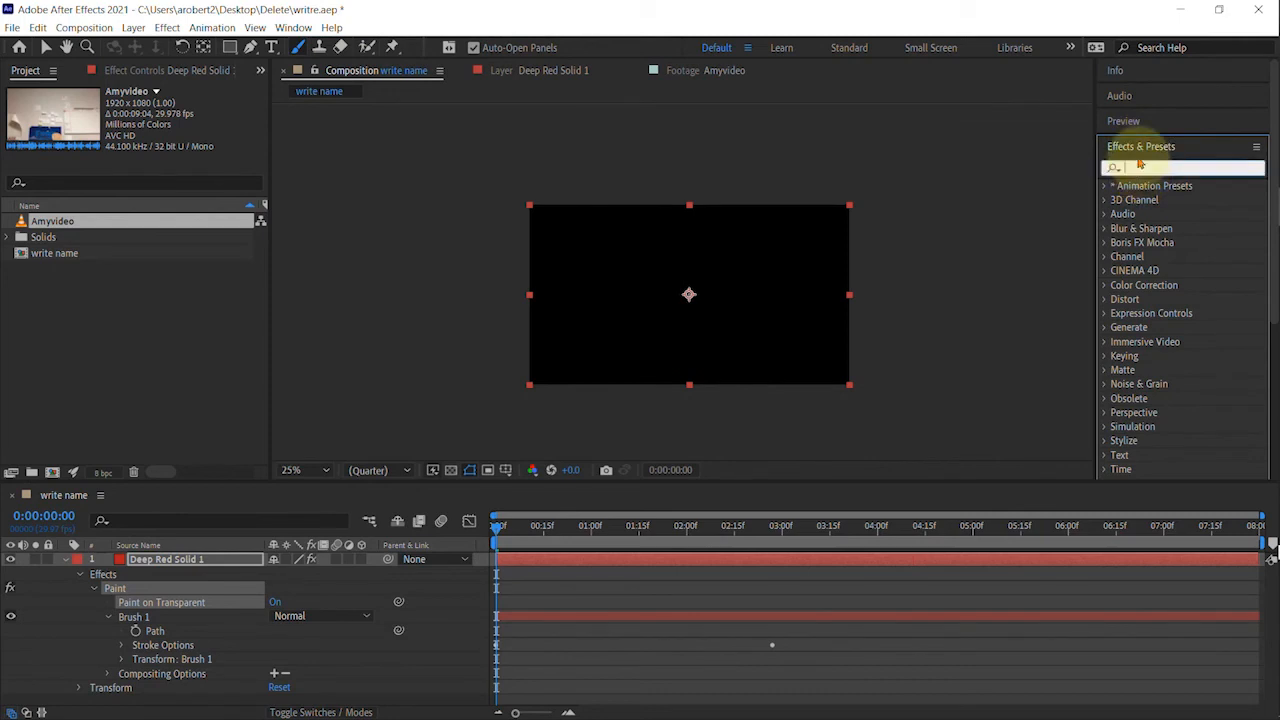
type("wigg")
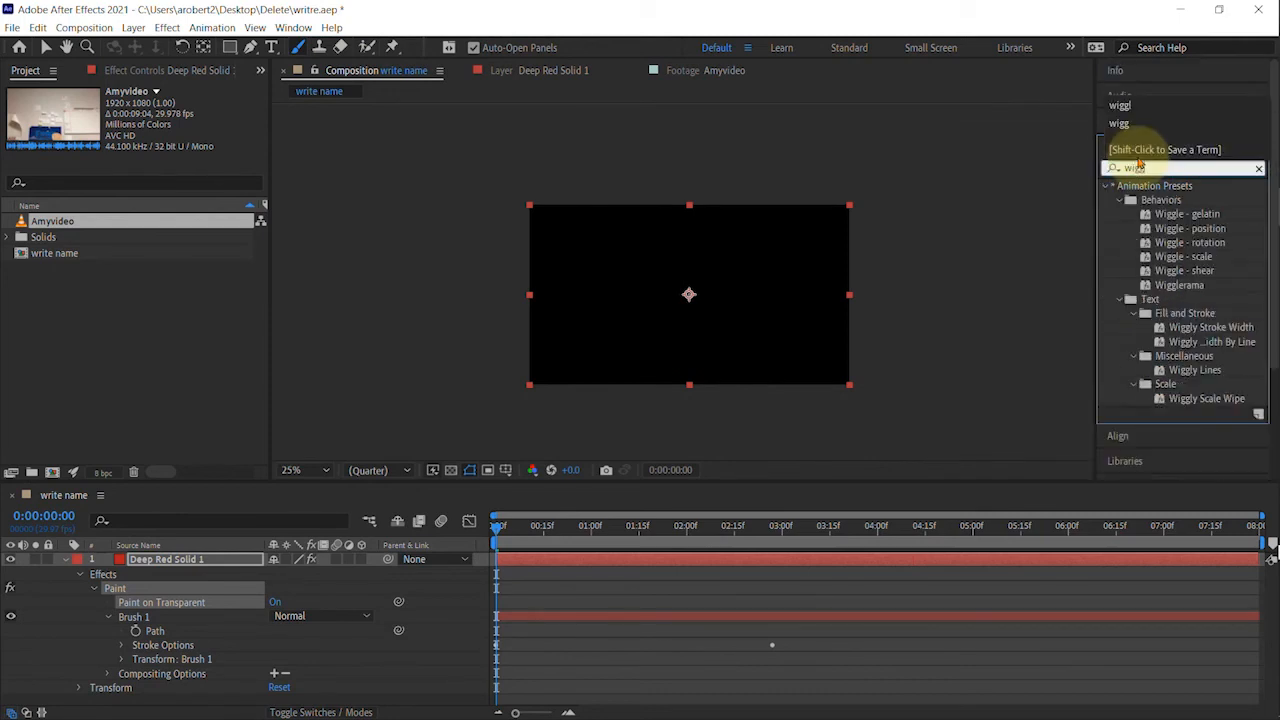
type("le")
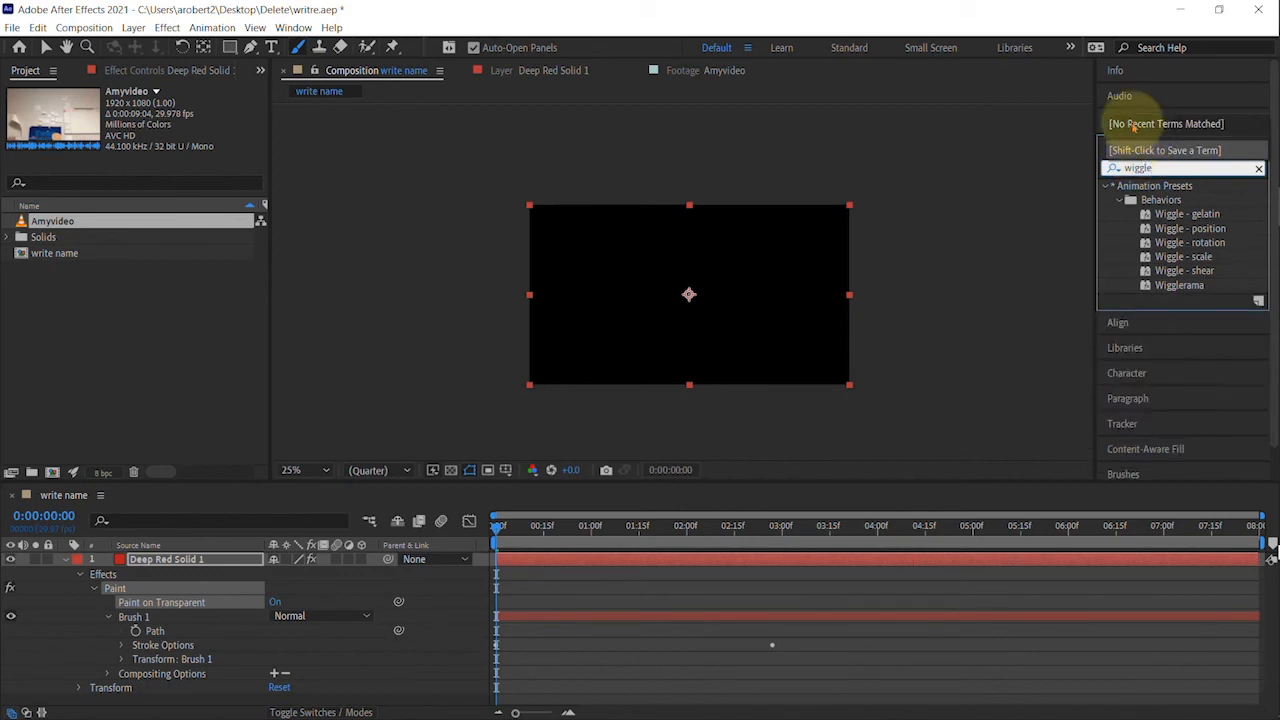
left_click(1172, 220)
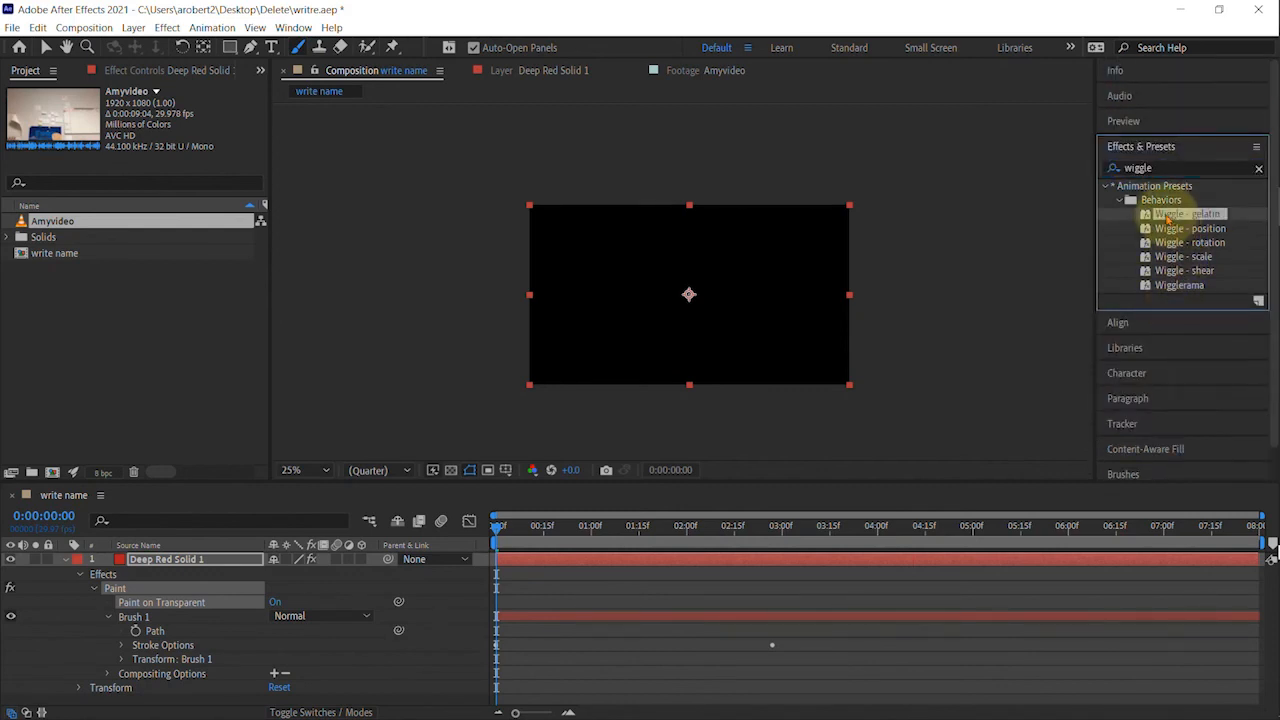
left_click_drag(1170, 219, 548, 558)
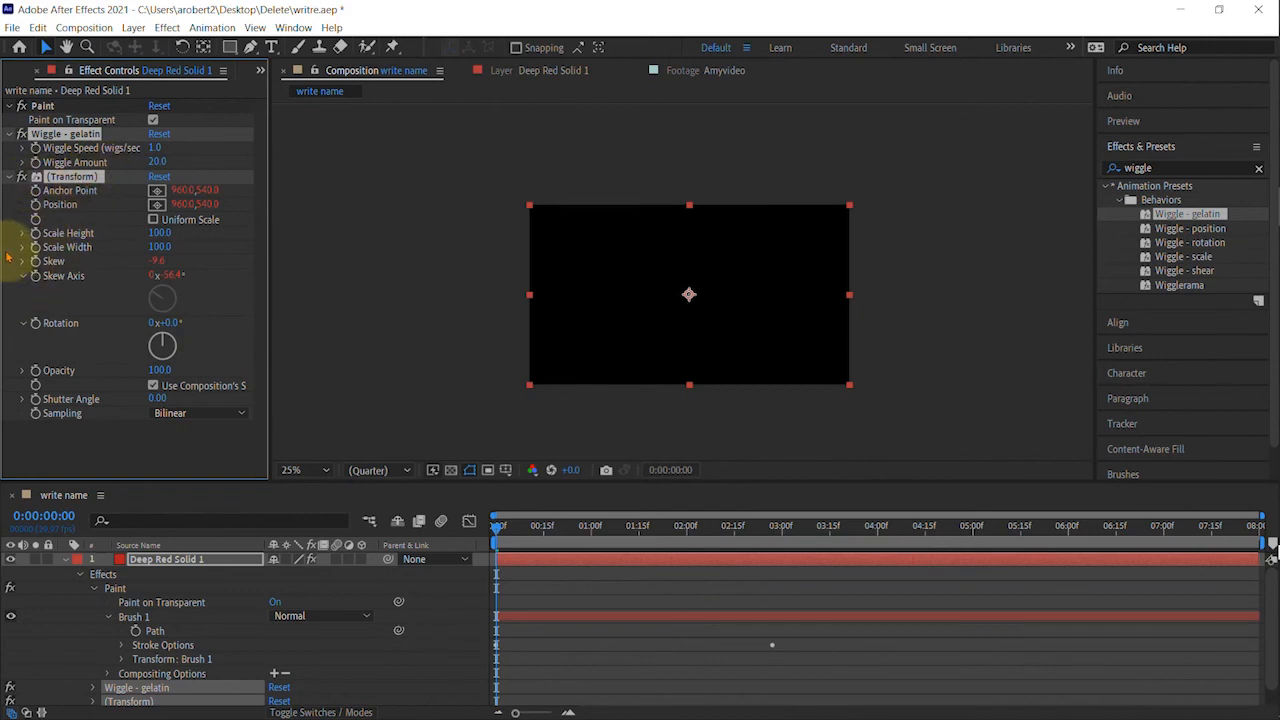
Step: Preview the handwriting with the gelatin wiggle from 0:00:00:00
scroll(200, 630, "down", 1)
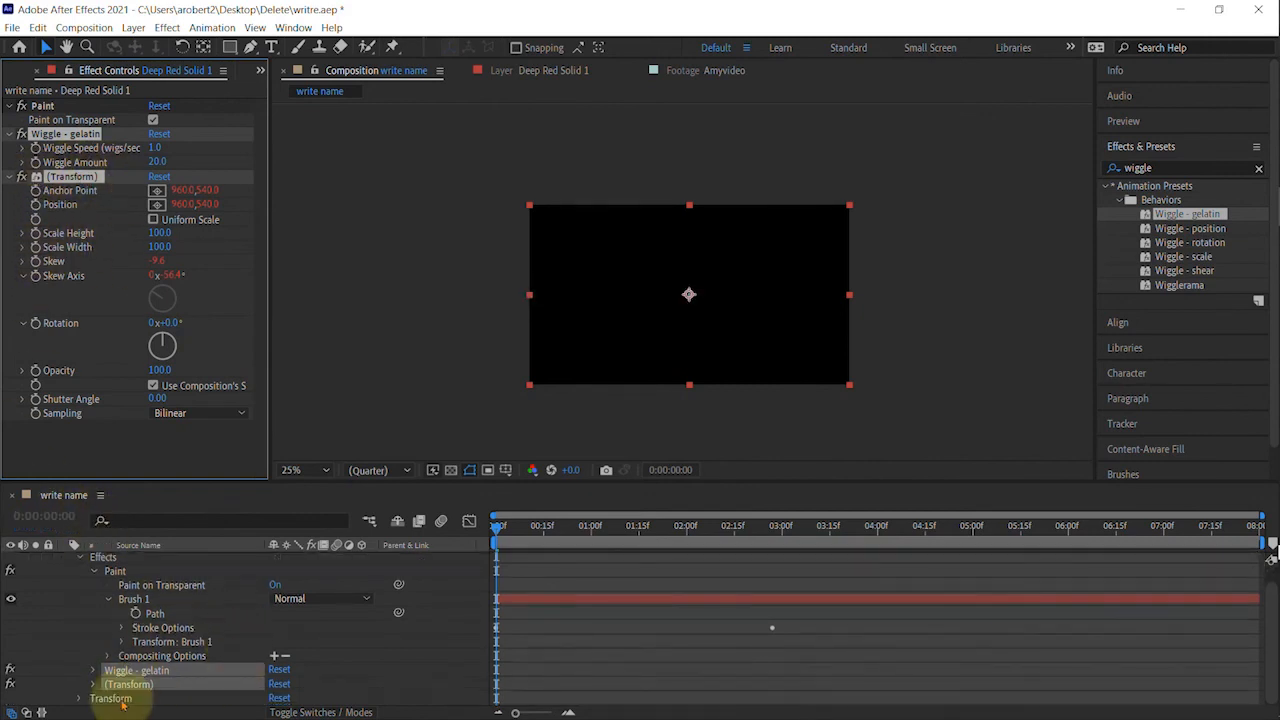
scroll(495, 610, "up", 1)
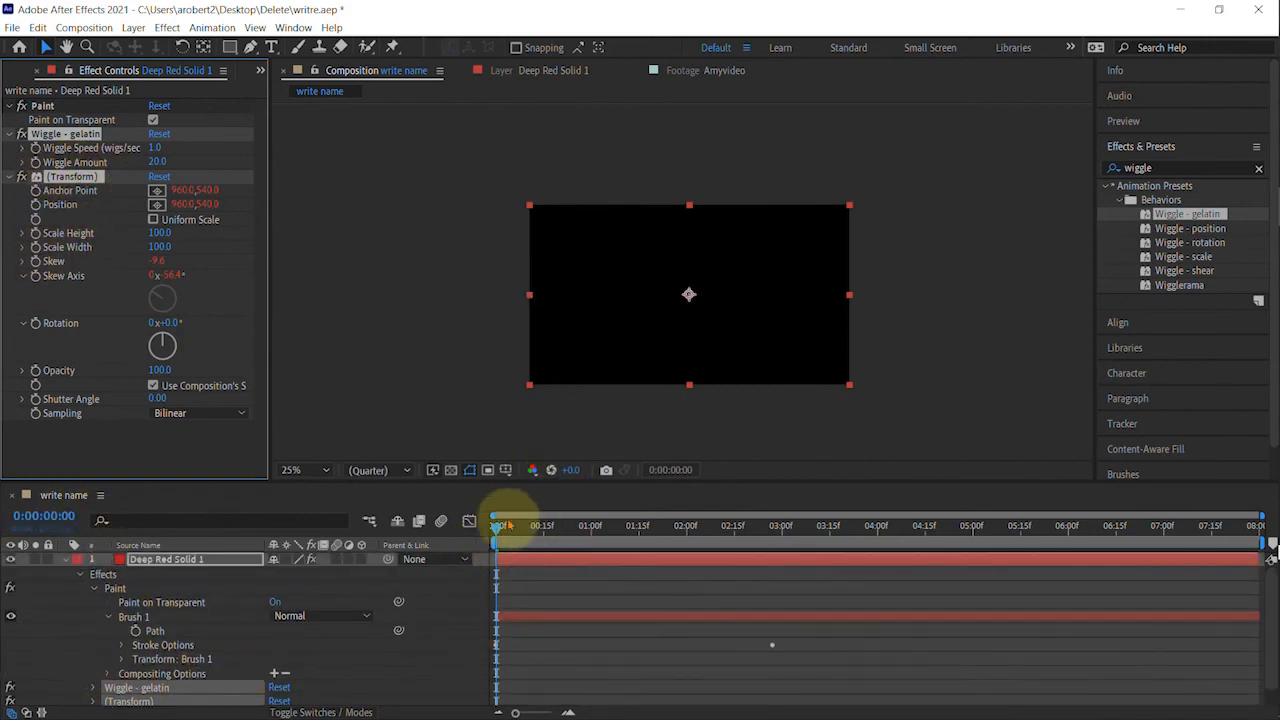
key("space")
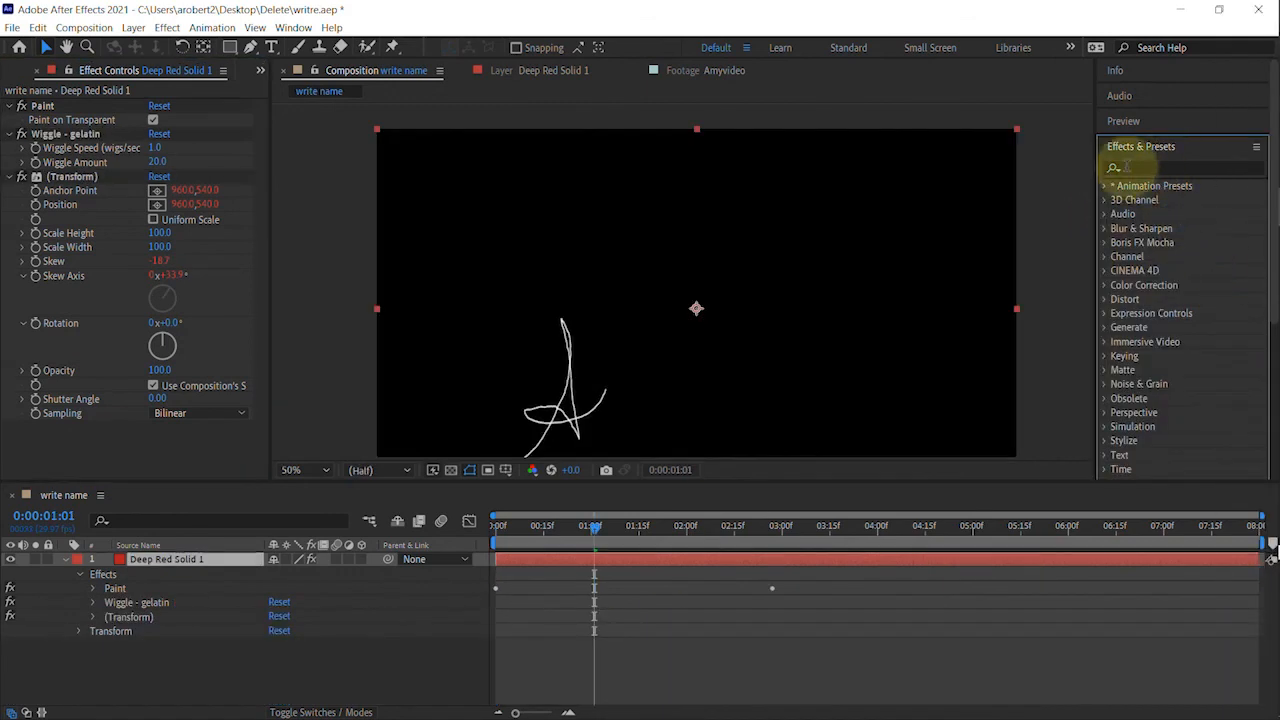
Step: Apply the CC Light Burst 2.5 effect to the Deep Red Solid 1 layer and expand its properties in the timeline
left_click(1127, 168)
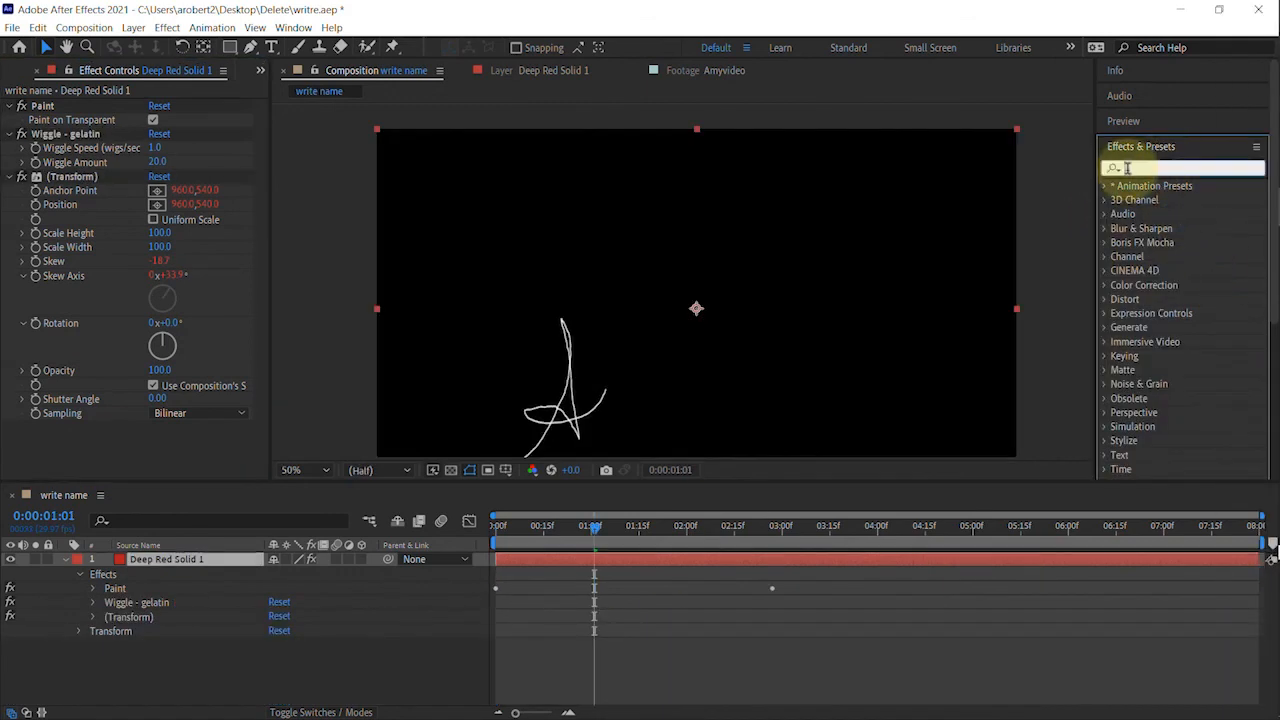
type("cc light")
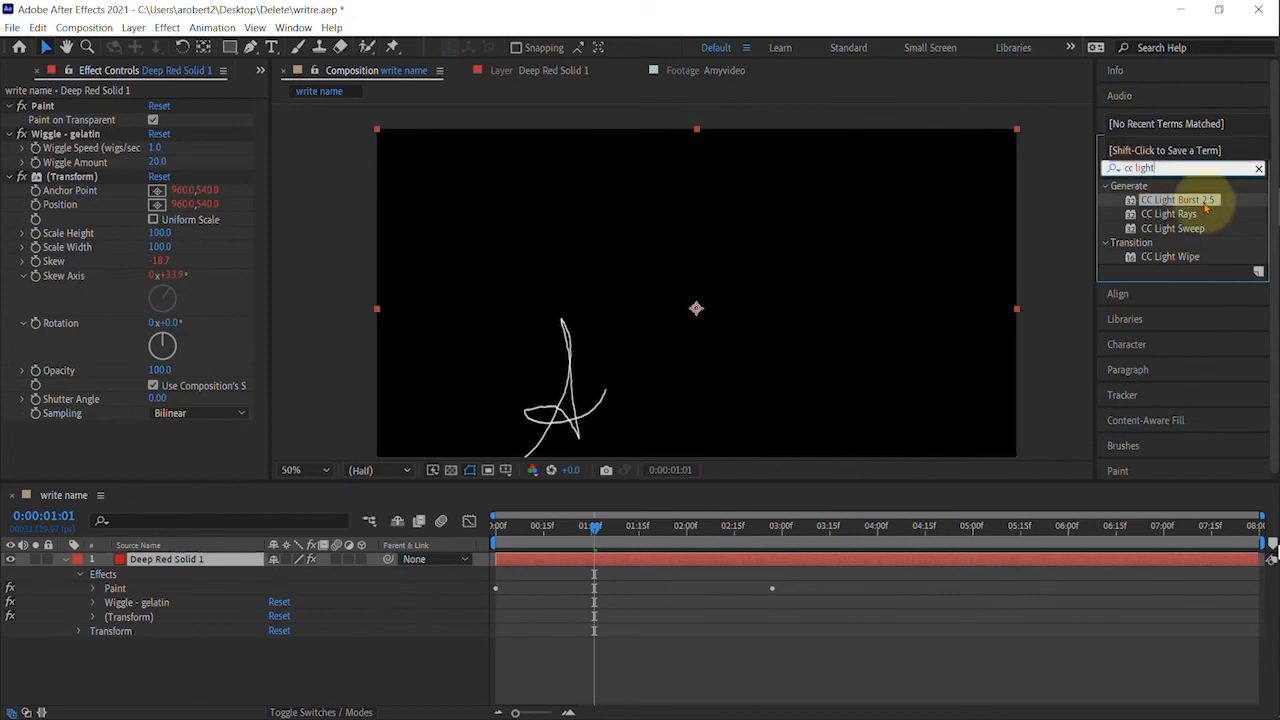
left_click_drag(1200, 202, 665, 562)
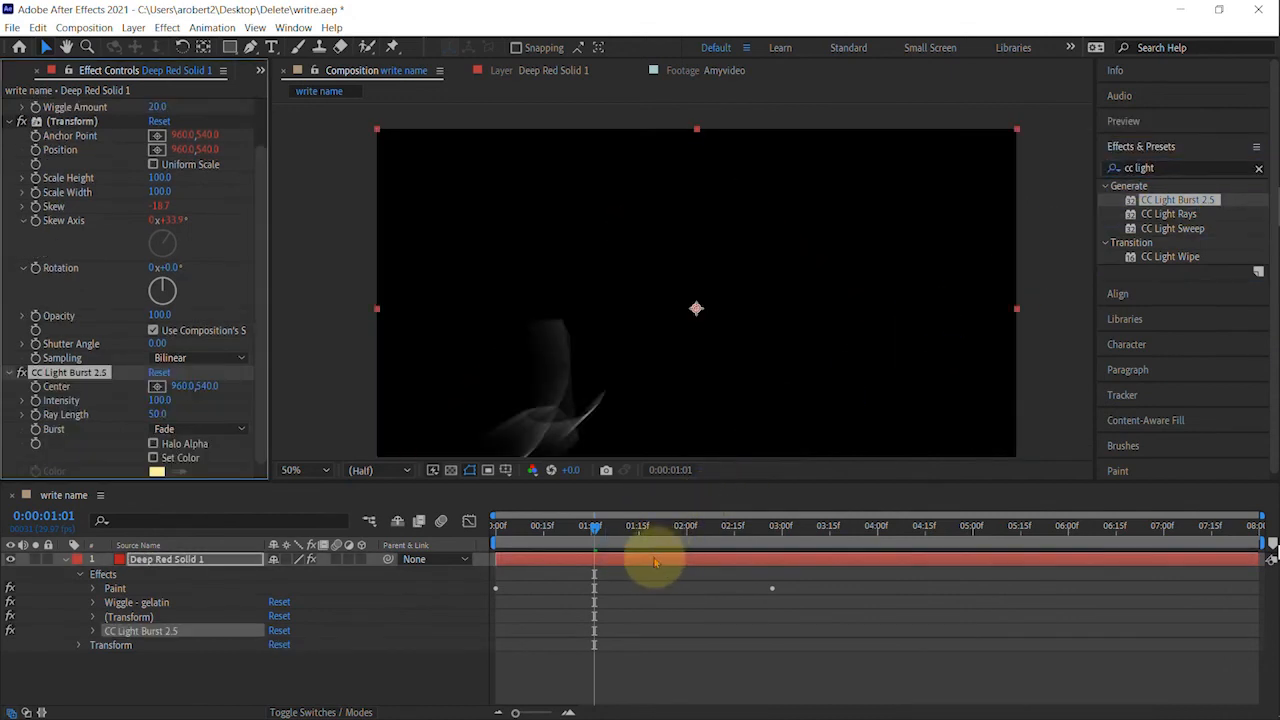
left_click(112, 500)
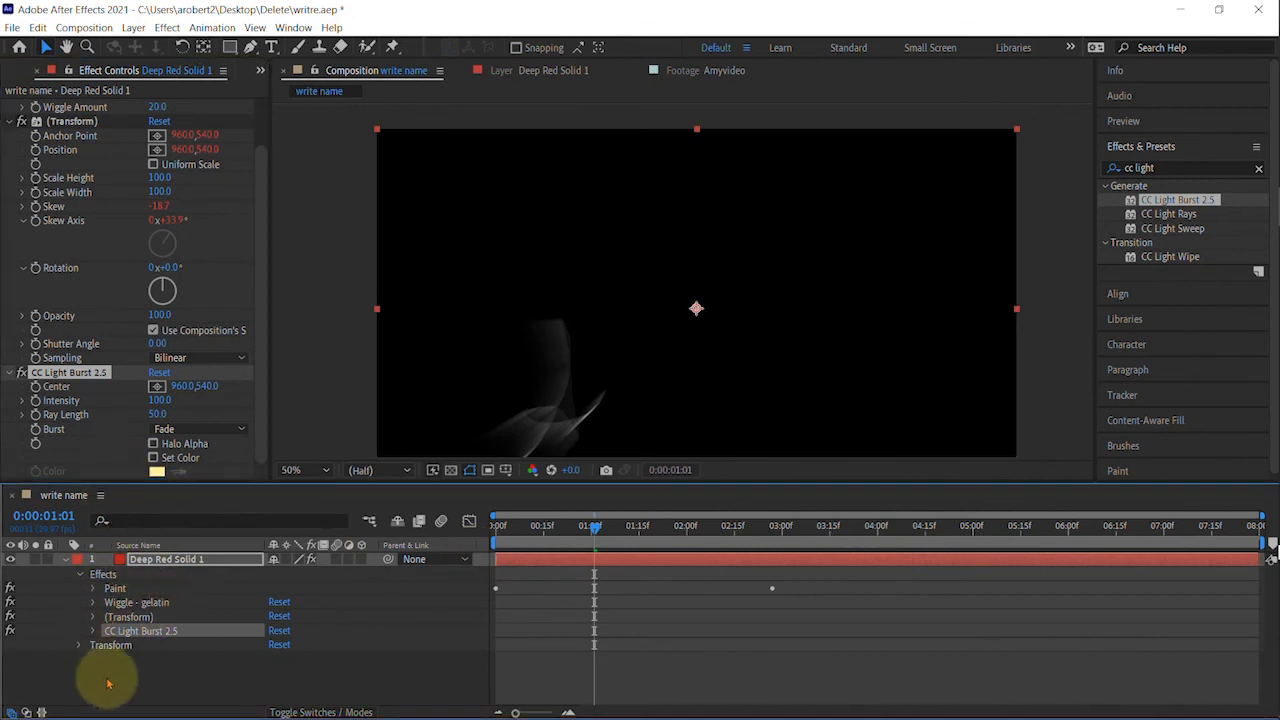
left_click(92, 631)
scroll(200, 614, "down", 2)
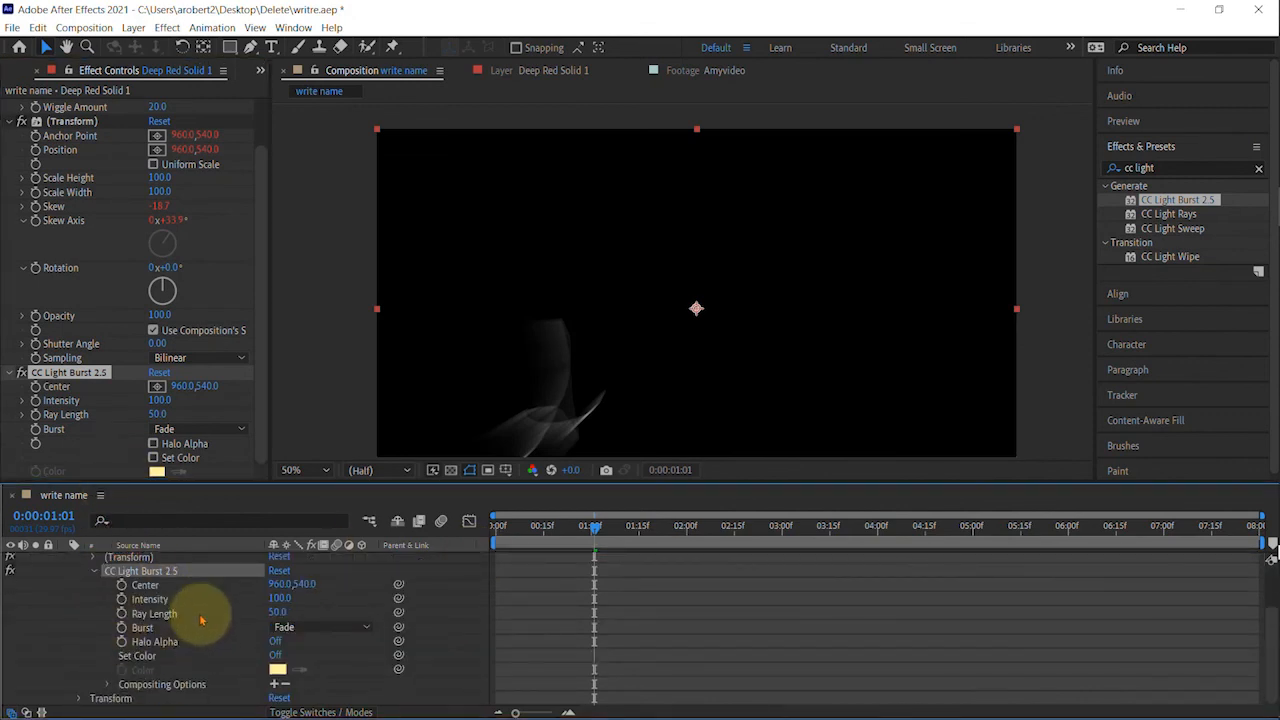
Step: Set the light burst's Ray Length to 0 and start keyframing it shortly before 0:00:01:00
mouse_move(592, 524)
left_mouse_down()
mouse_move(517, 530)
mouse_move(610, 525)
left_mouse_up()
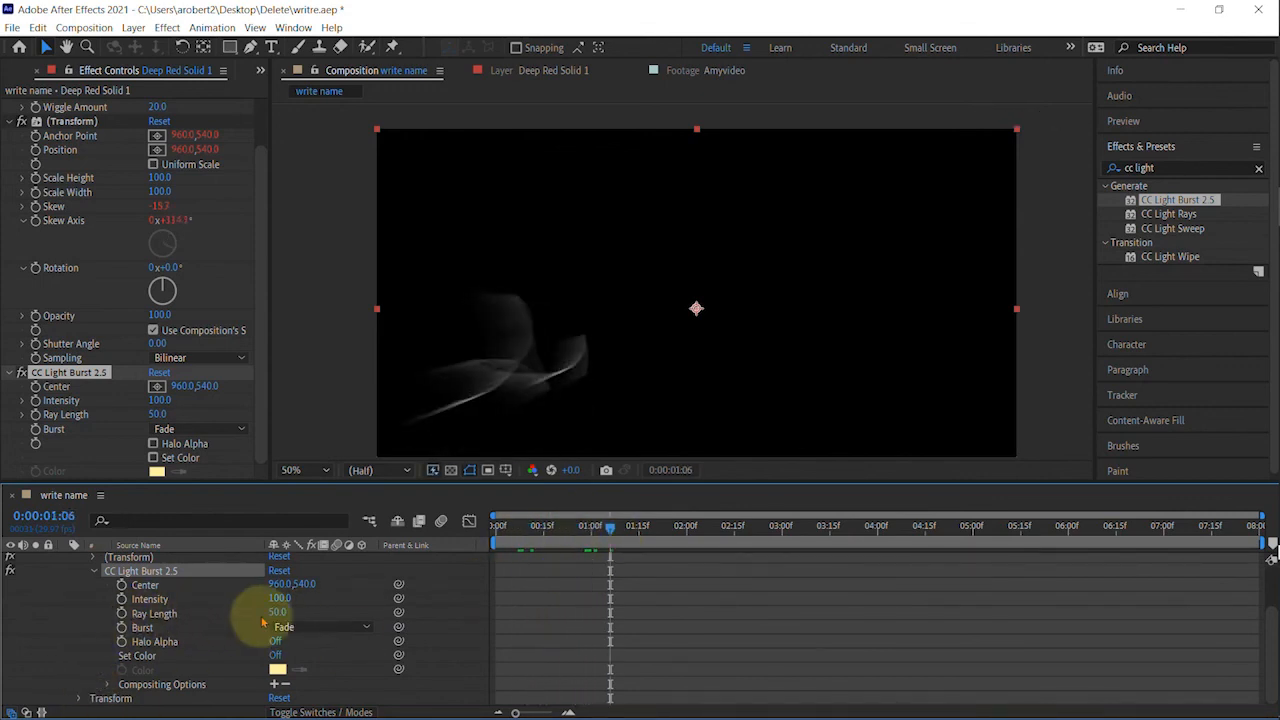
left_click_drag(280, 616, 230, 611)
left_click(278, 612)
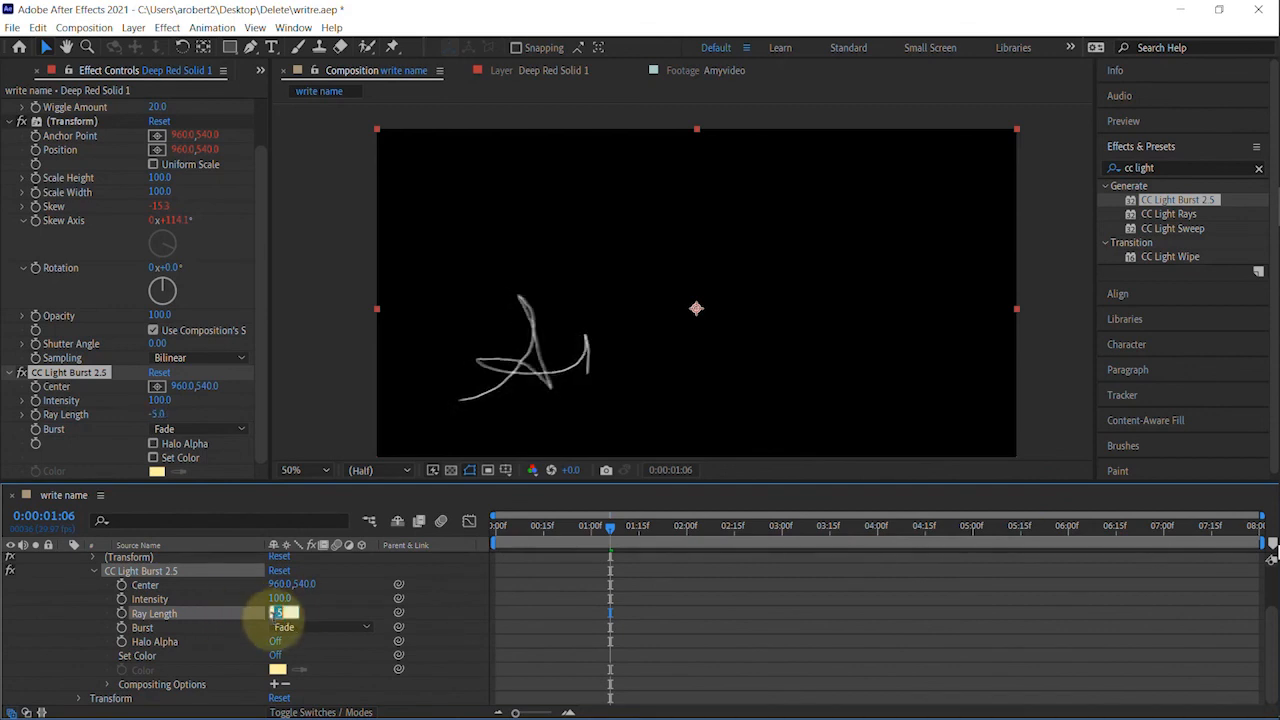
type("0")
key("Return")
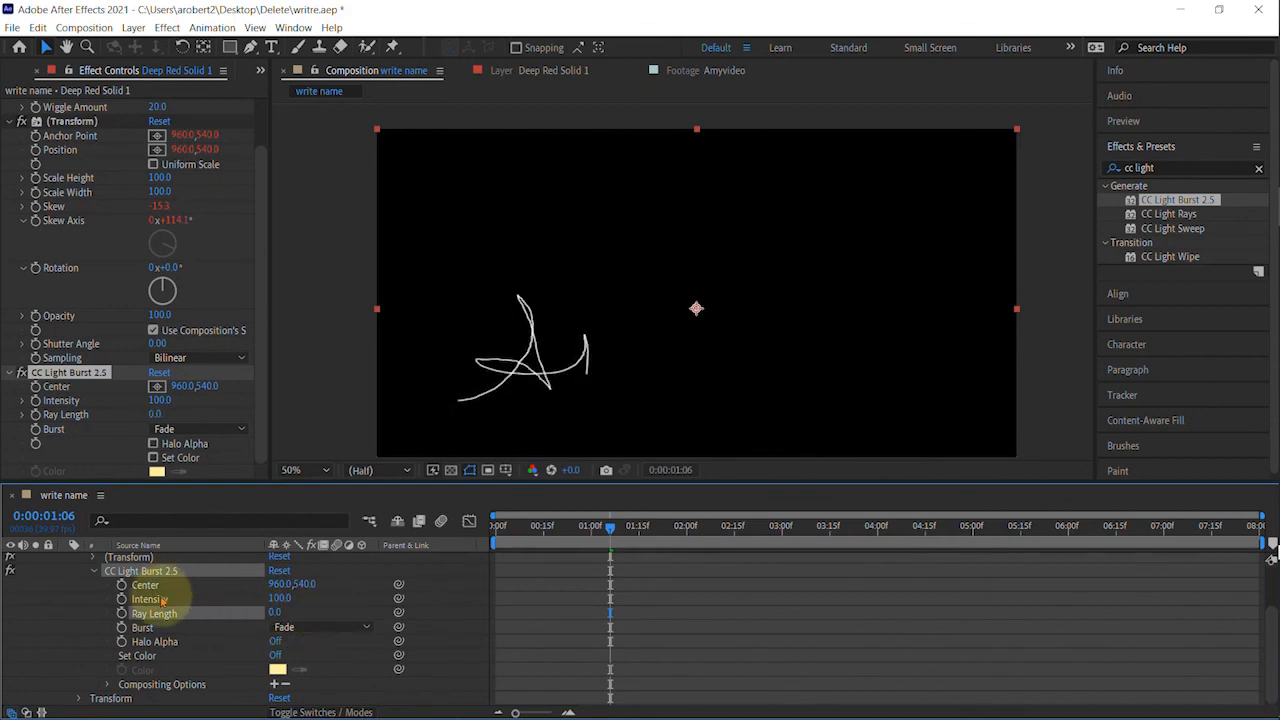
mouse_move(610, 527)
left_mouse_down()
mouse_move(562, 533)
mouse_move(607, 528)
left_mouse_up()
left_click(121, 613)
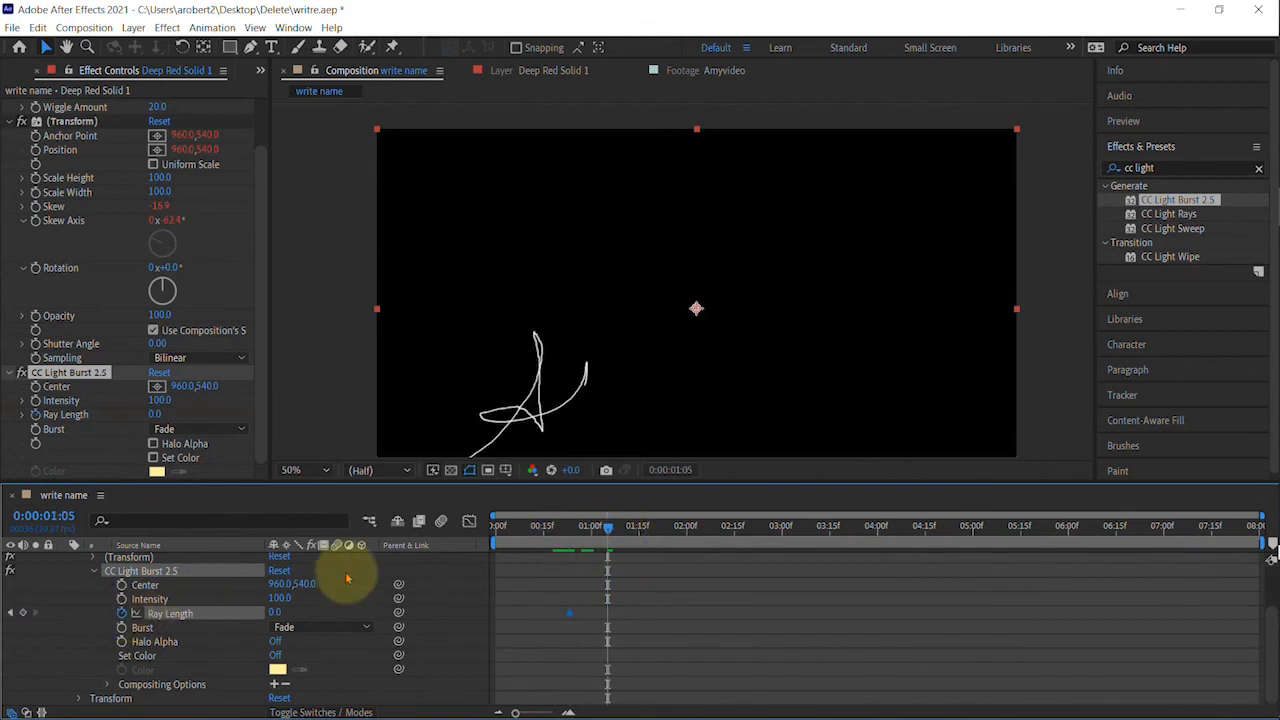
Step: Keyframe the Ray Length at 87 at 0:00:01:05 and at 0 at 0:00:01:24
left_click_drag(273, 615, 337, 612)
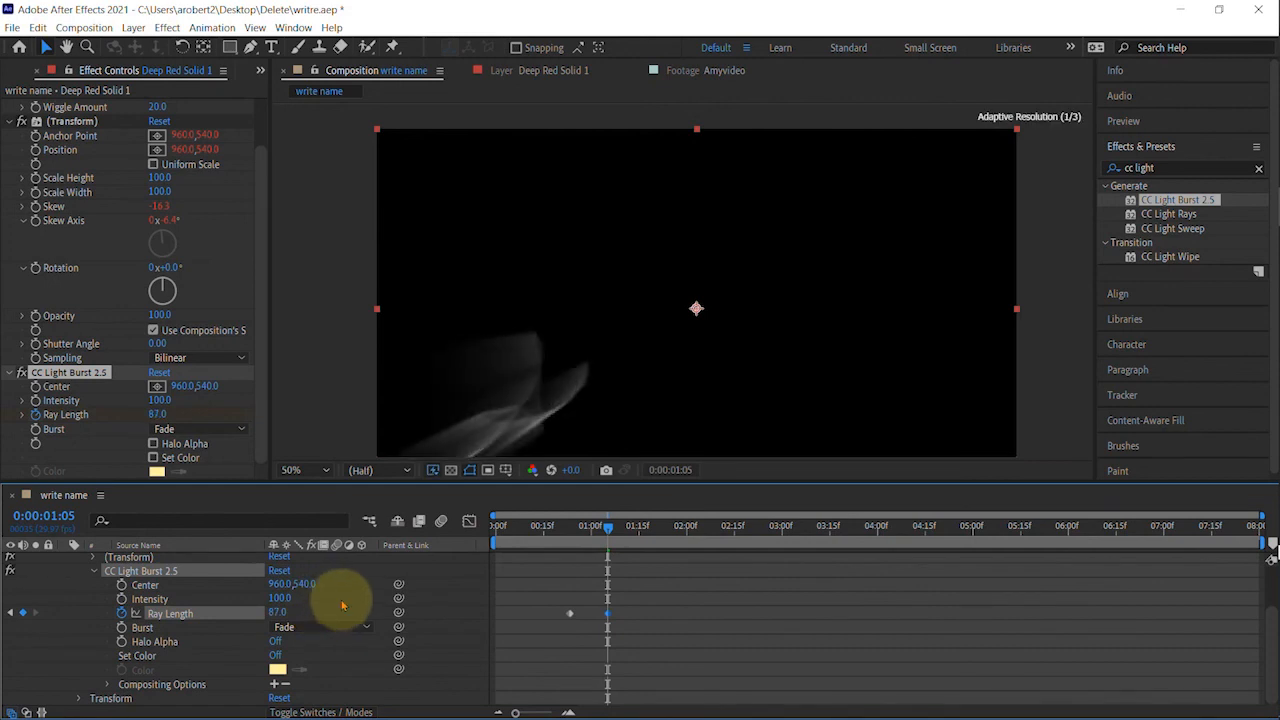
left_click(669, 528)
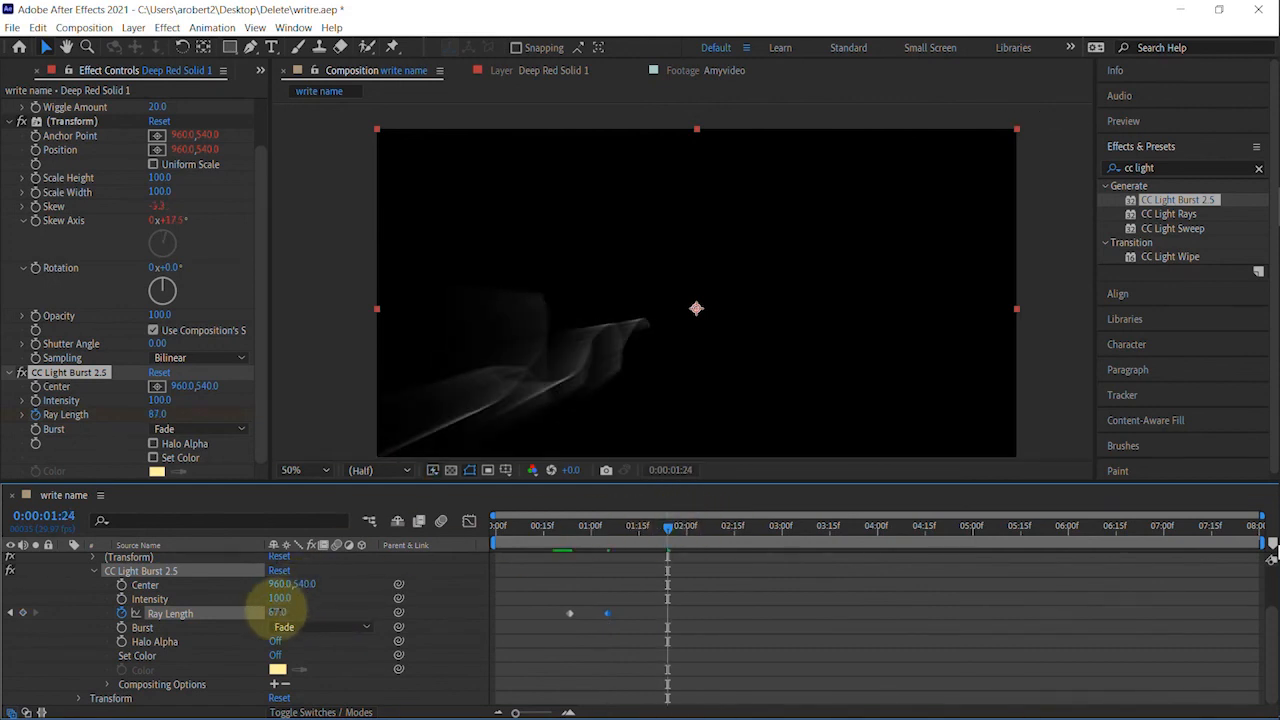
left_click(277, 612)
type("0")
key("Return")
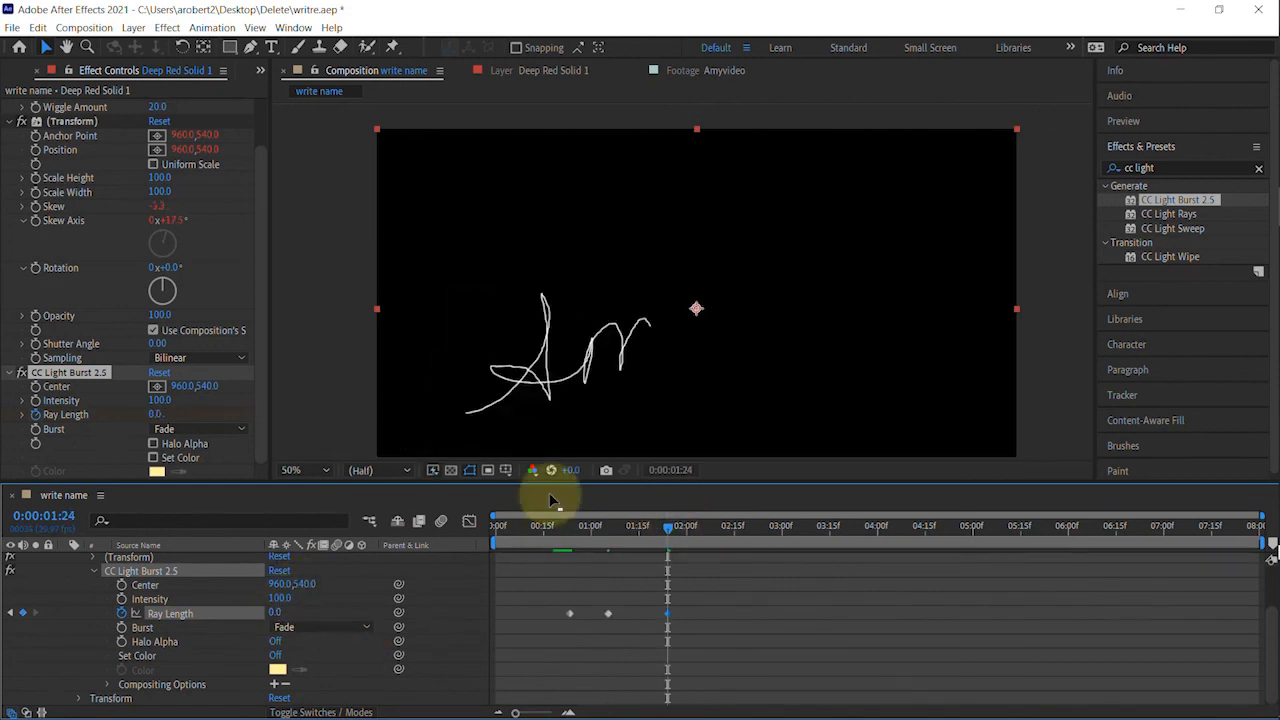
Step: Preview the write-on animation with the keyframed light burst from 0:00:00:00
key("Home")
scroll(686, 294, "down", 2)
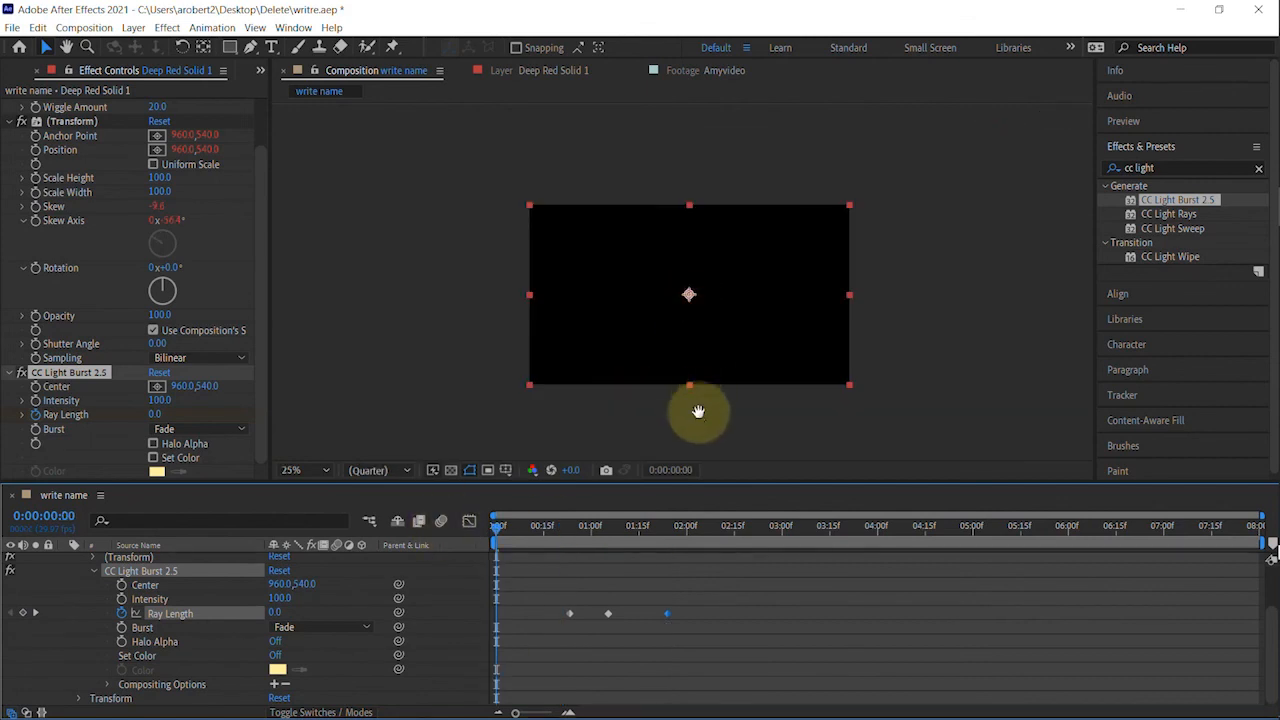
key("space")
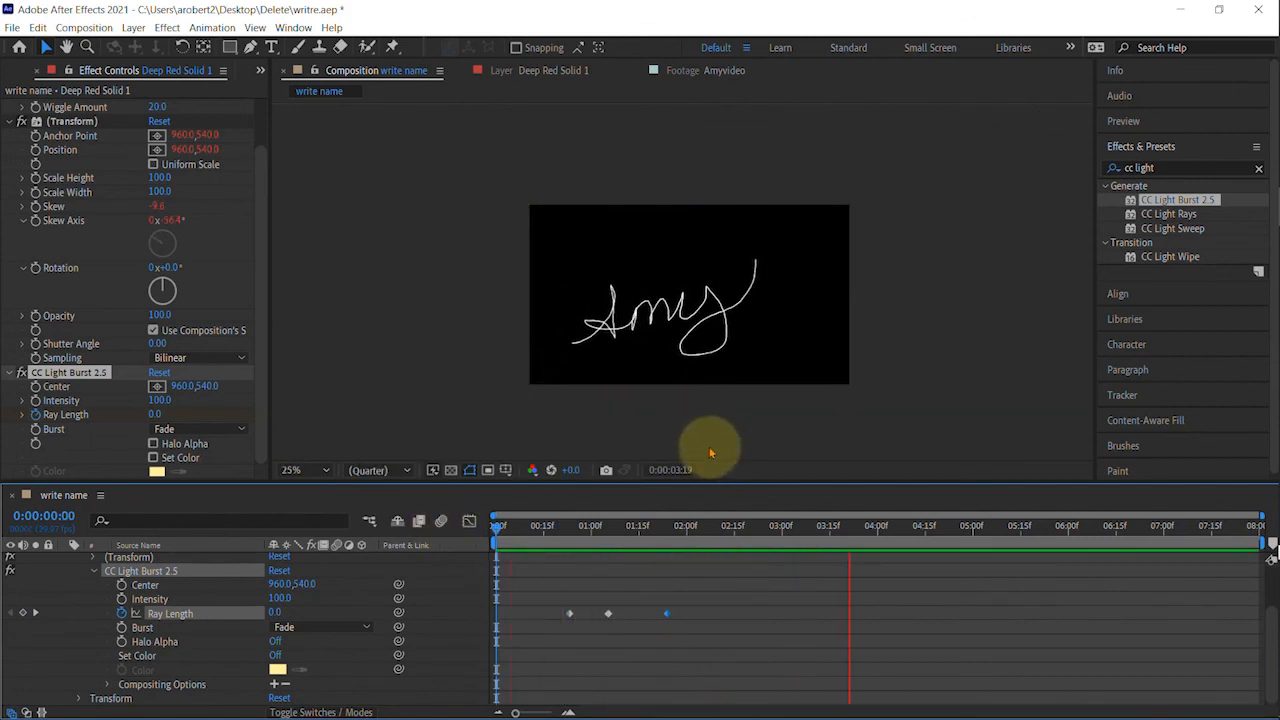
key("space")
Step: Create a composition-size solid in dark blue 0A0434 and place it beneath the handwriting layer as a background
scroll(80, 655, "up", 2)
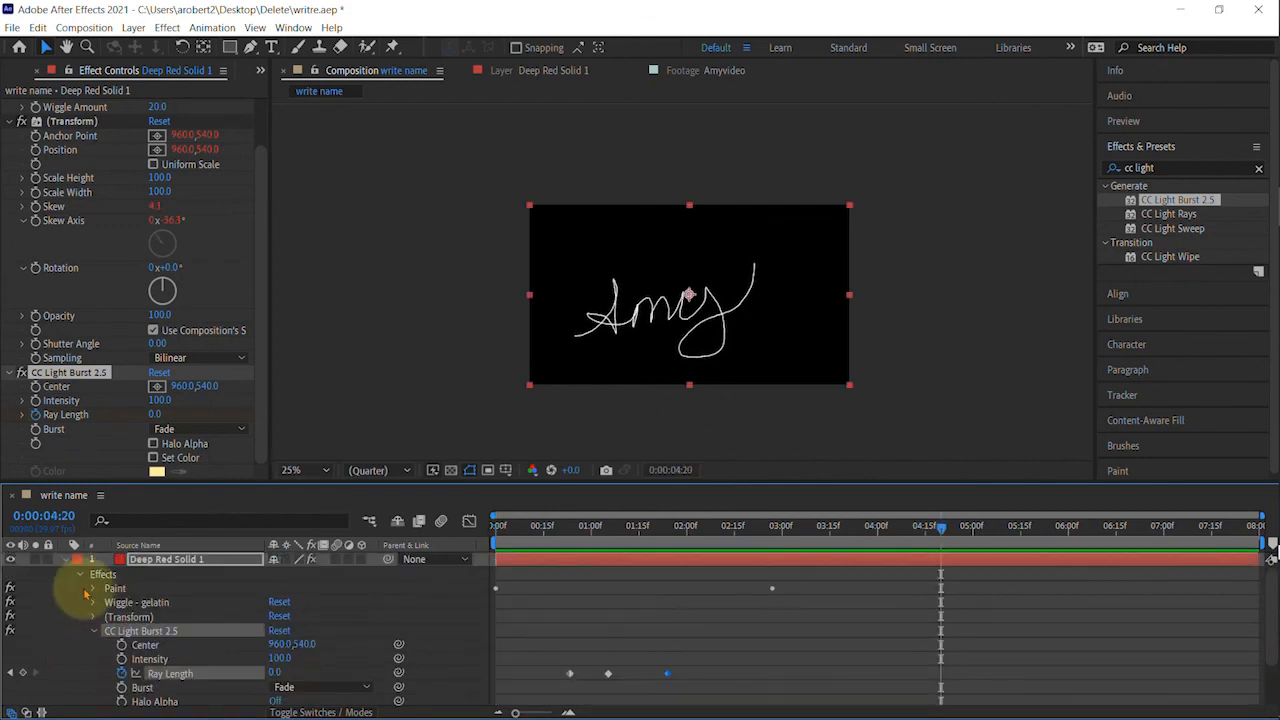
left_click(66, 561)
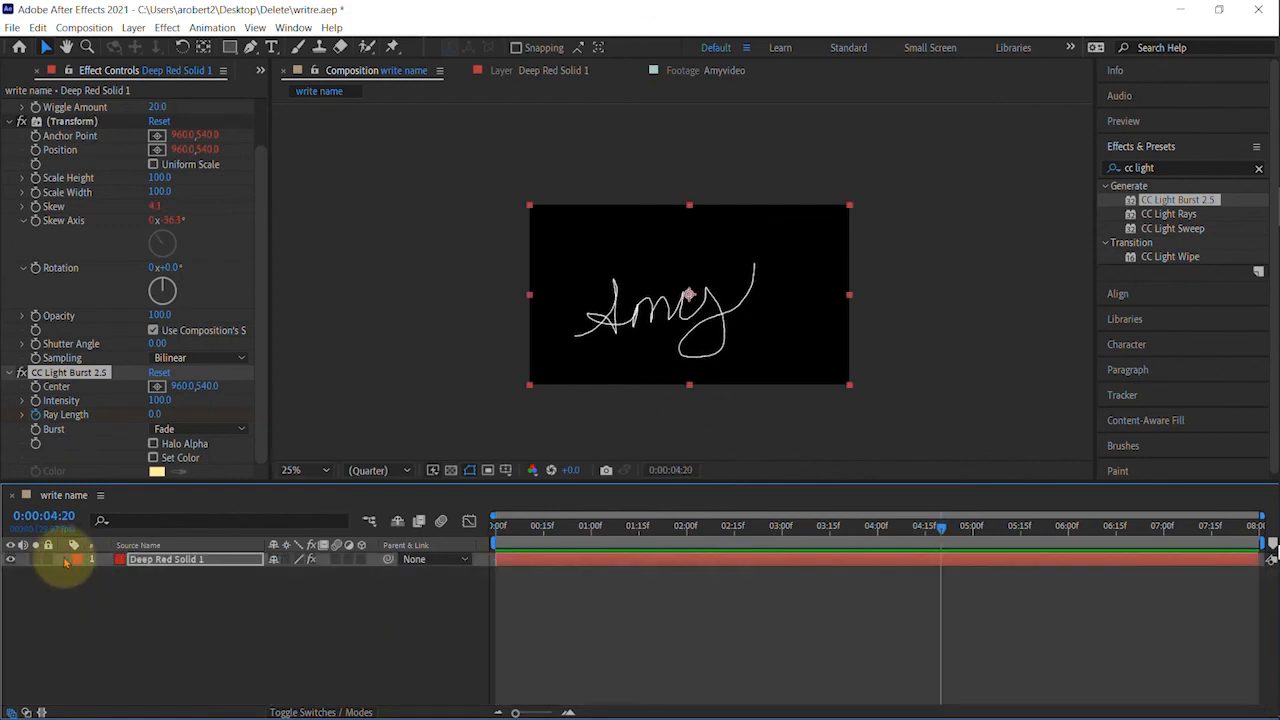
right_click(143, 624)
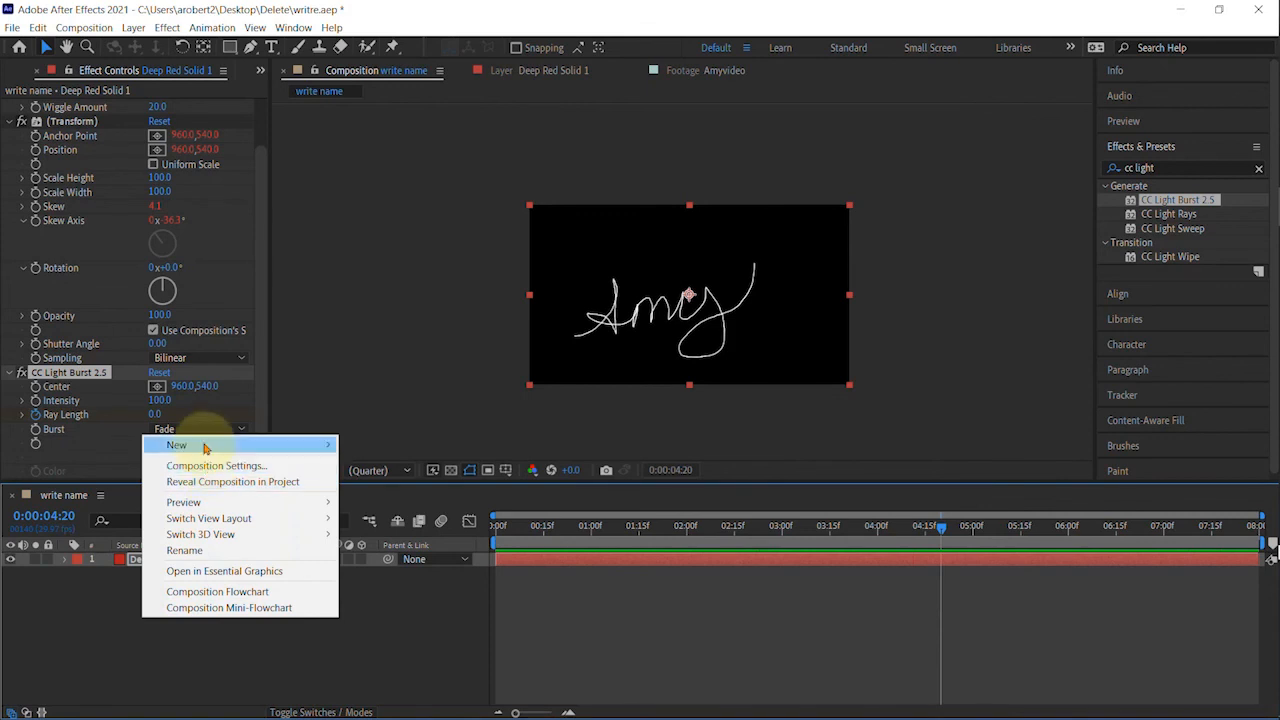
mouse_move(208, 445)
left_click(372, 482)
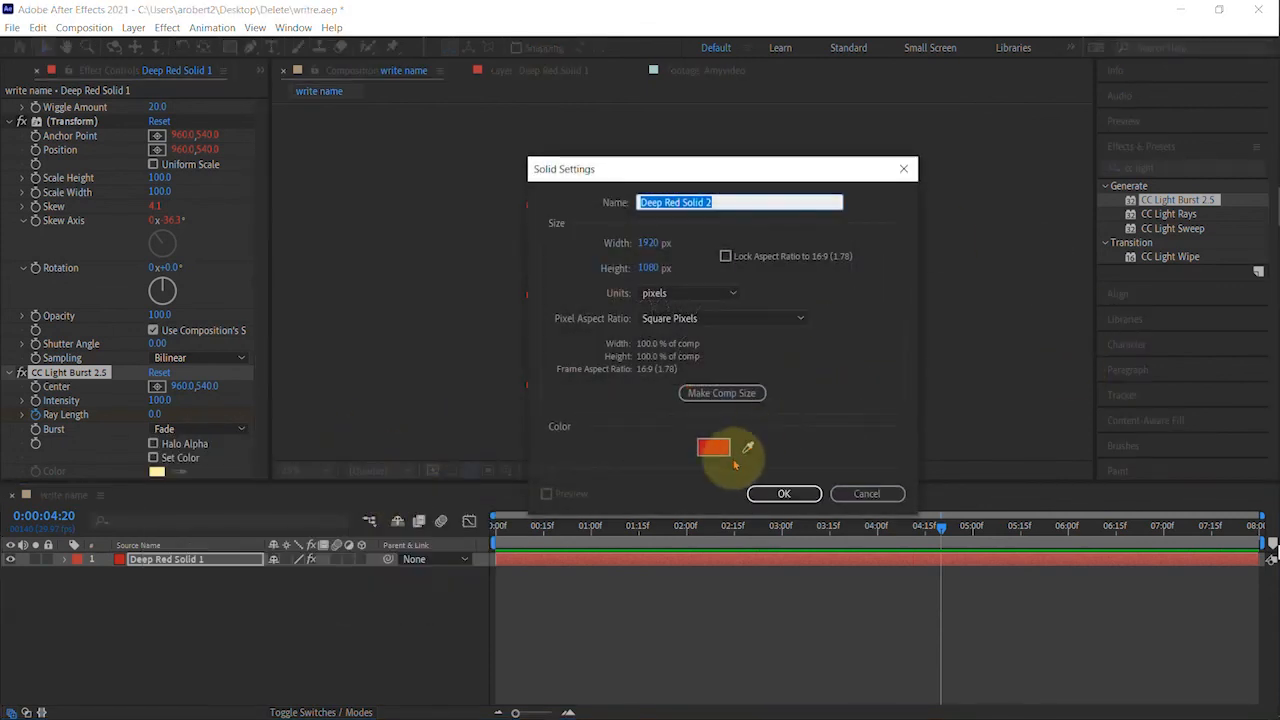
left_click(713, 446)
left_click_drag(177, 134, 210, 231)
left_click(253, 128)
left_click_drag(253, 128, 250, 107)
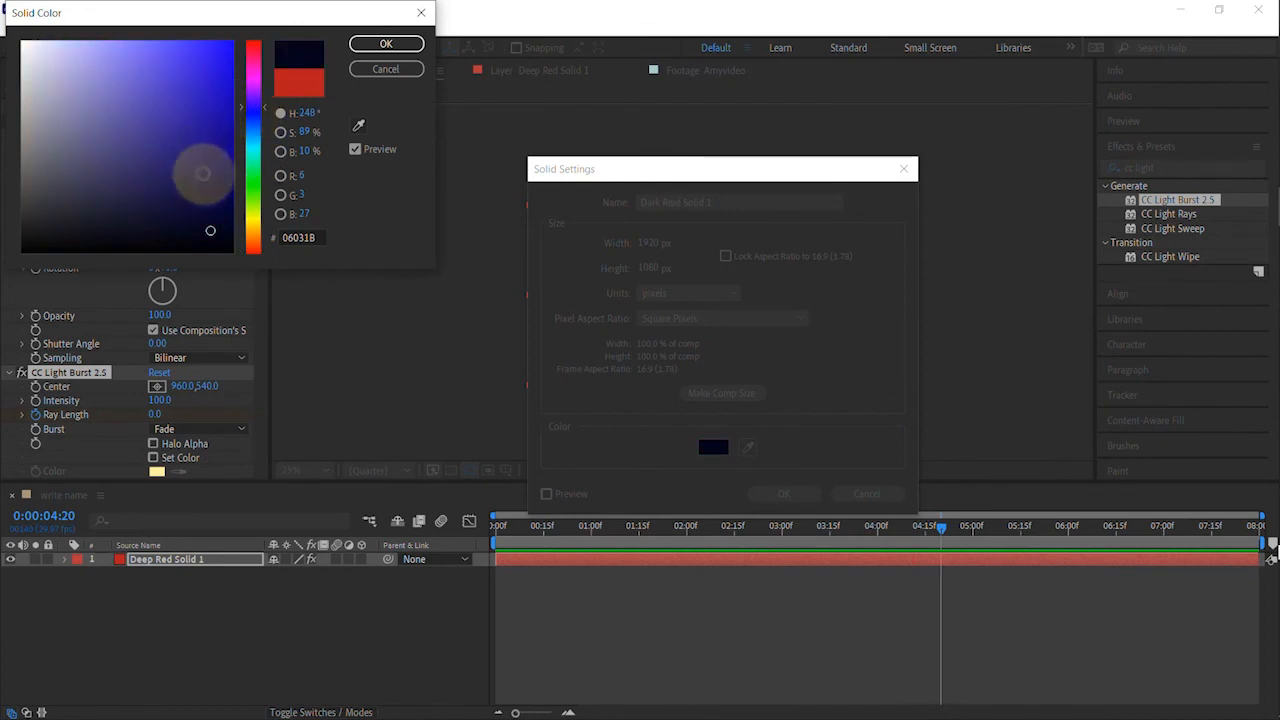
left_click(220, 205)
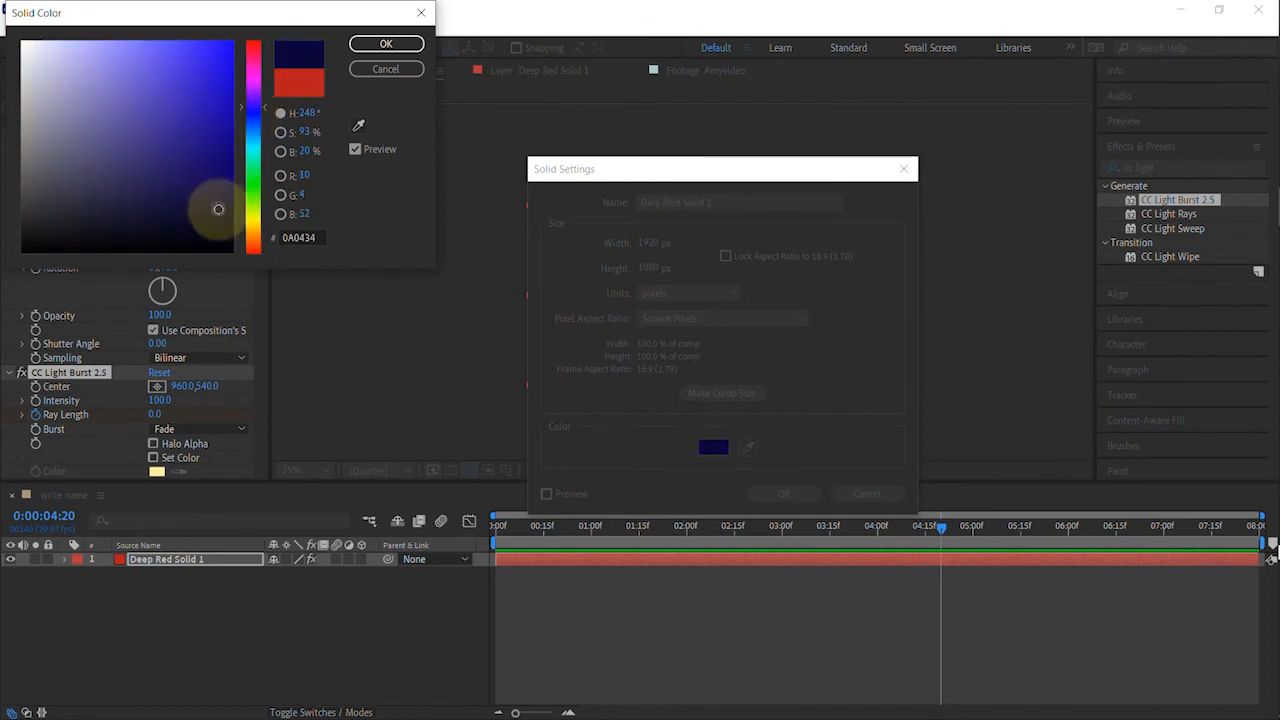
left_click(385, 44)
left_click(785, 494)
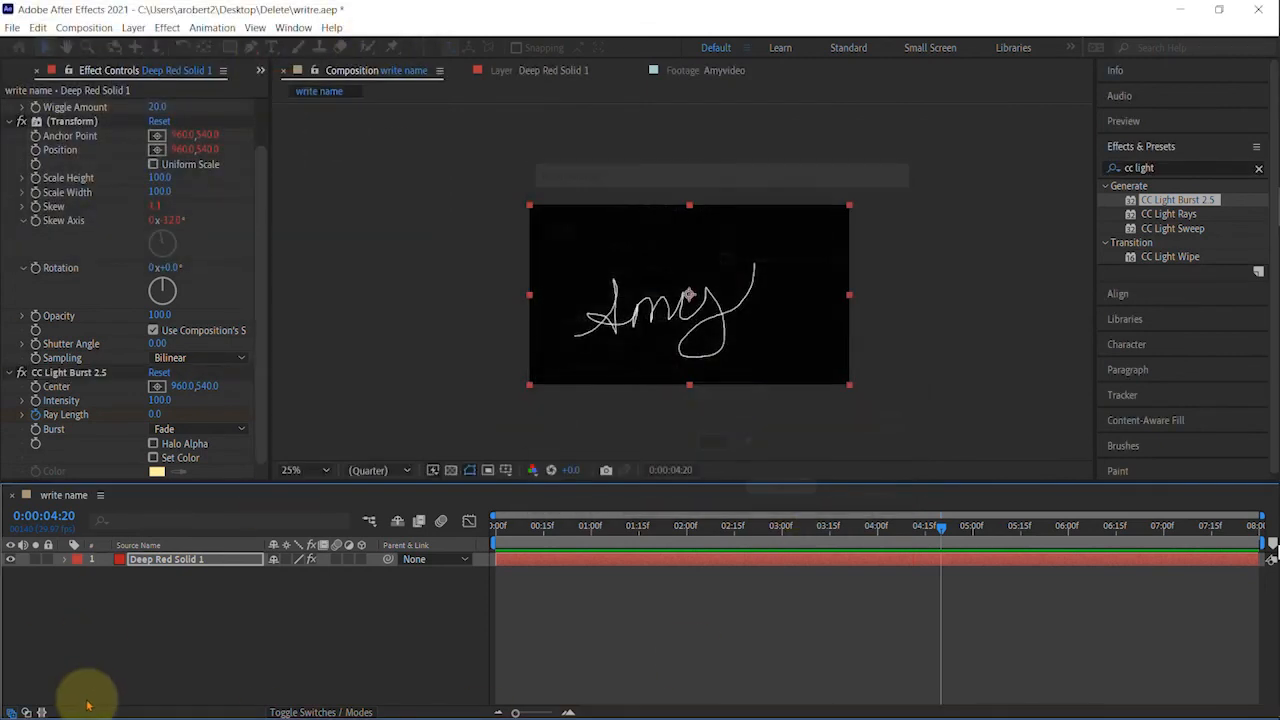
left_click_drag(148, 562, 153, 592)
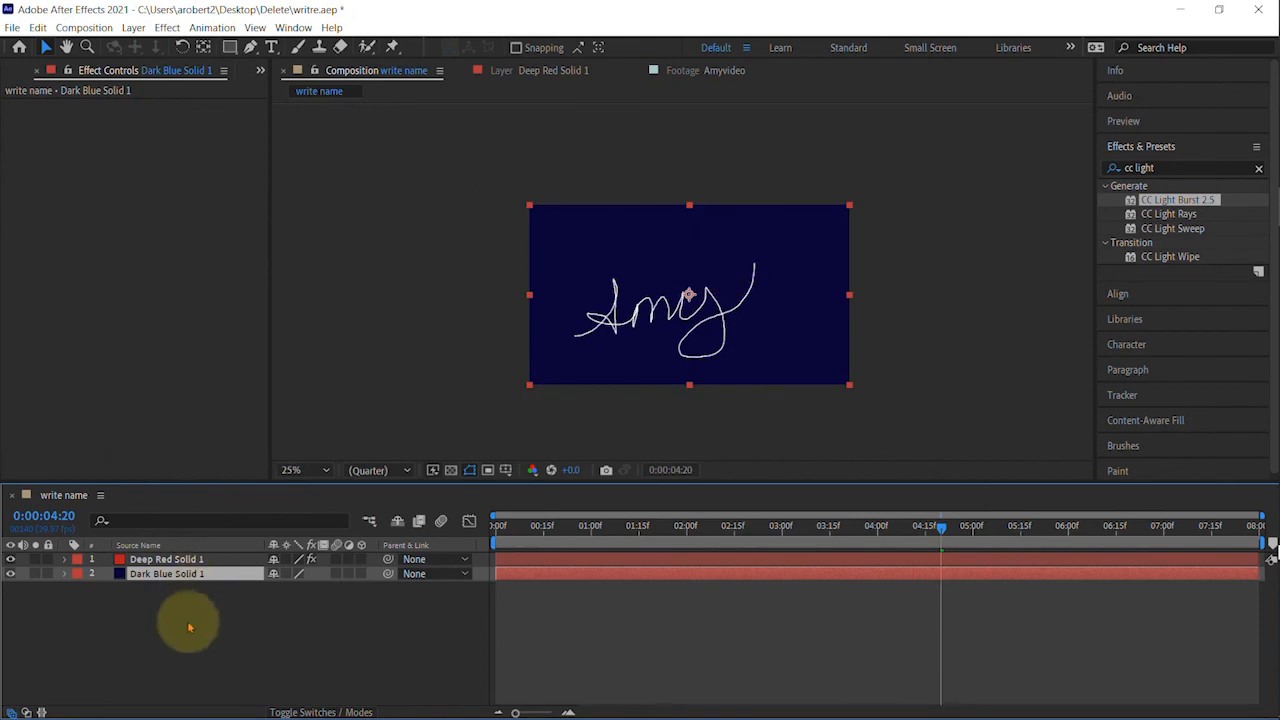
Step: Clear the effects search and expand the Backgrounds folder of the animation presets
left_click(1258, 168)
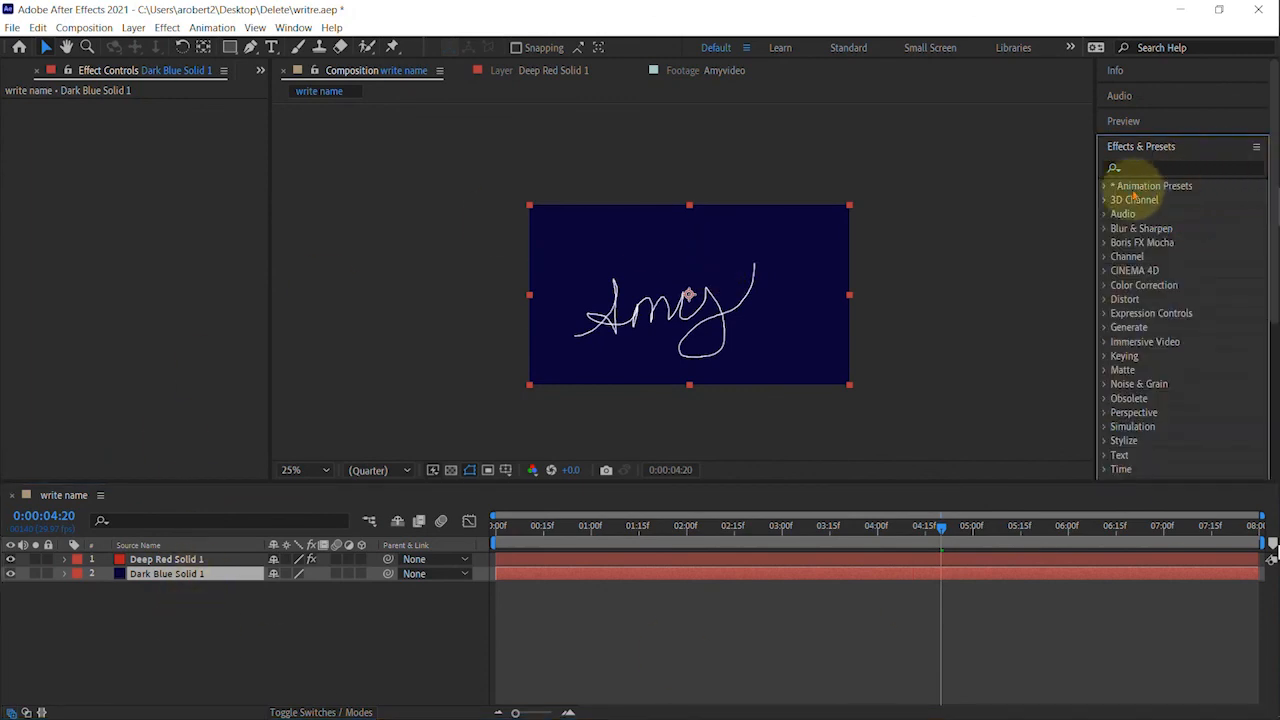
left_click(1104, 187)
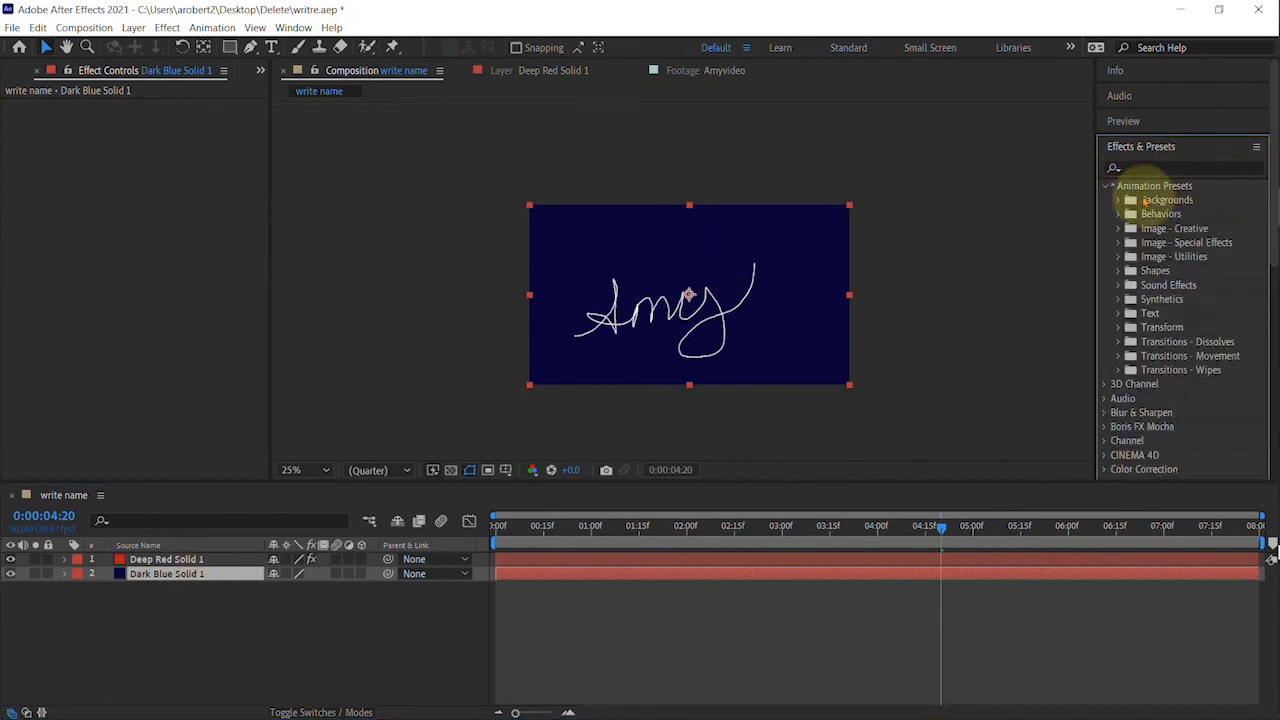
left_click(1118, 200)
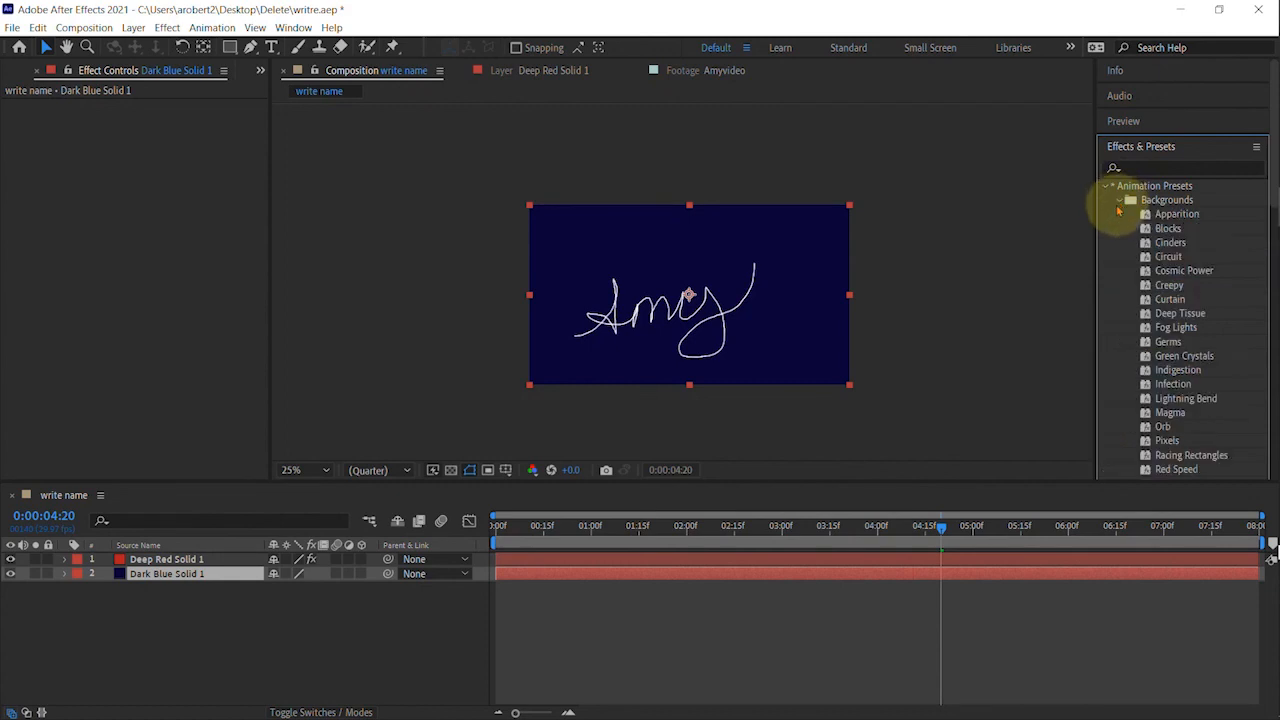
Step: Try the Cinders background preset on the dark blue solid with a preview, and undo it
left_click(1187, 215)
left_click(1168, 228)
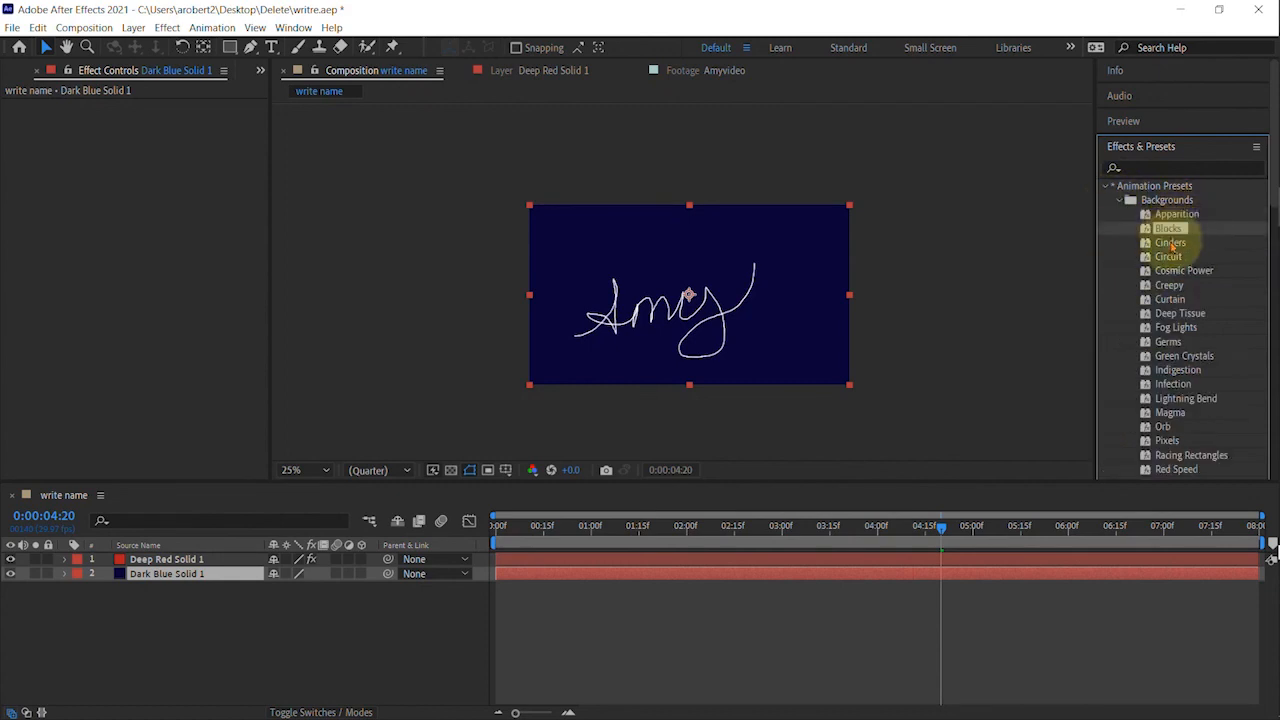
left_click(1170, 242)
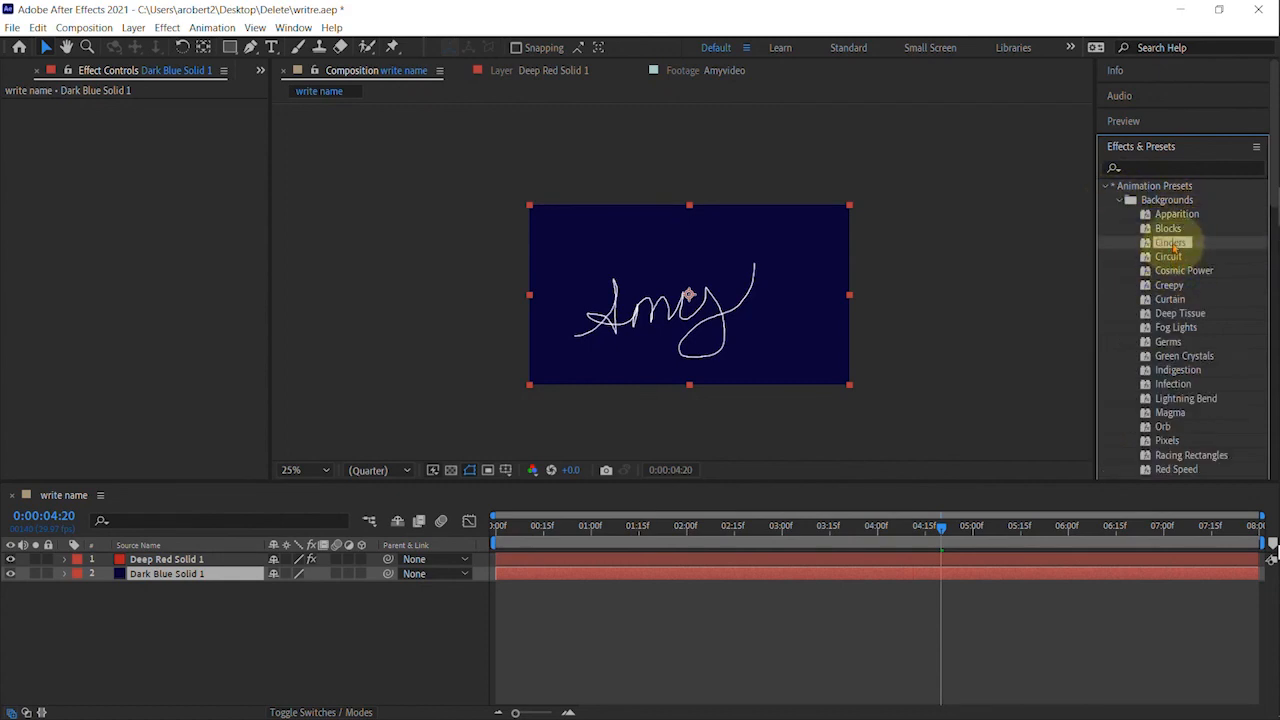
left_click_drag(1172, 244, 708, 572)
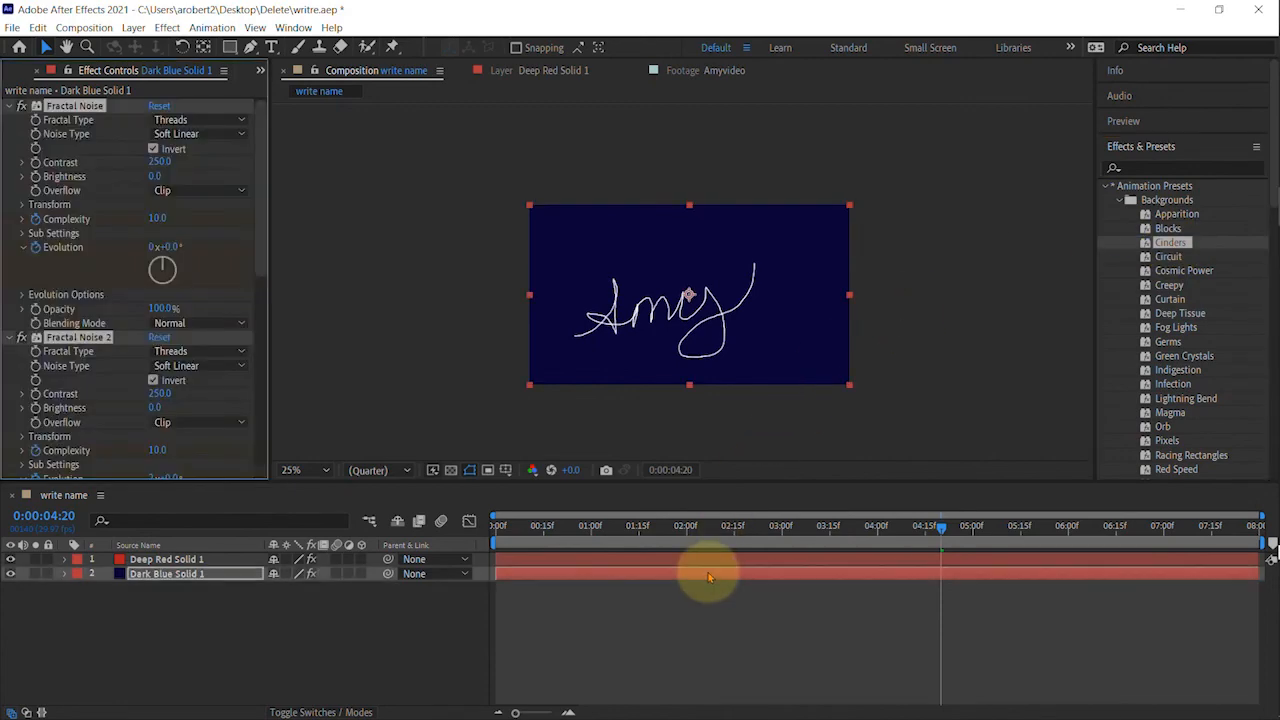
key("space")
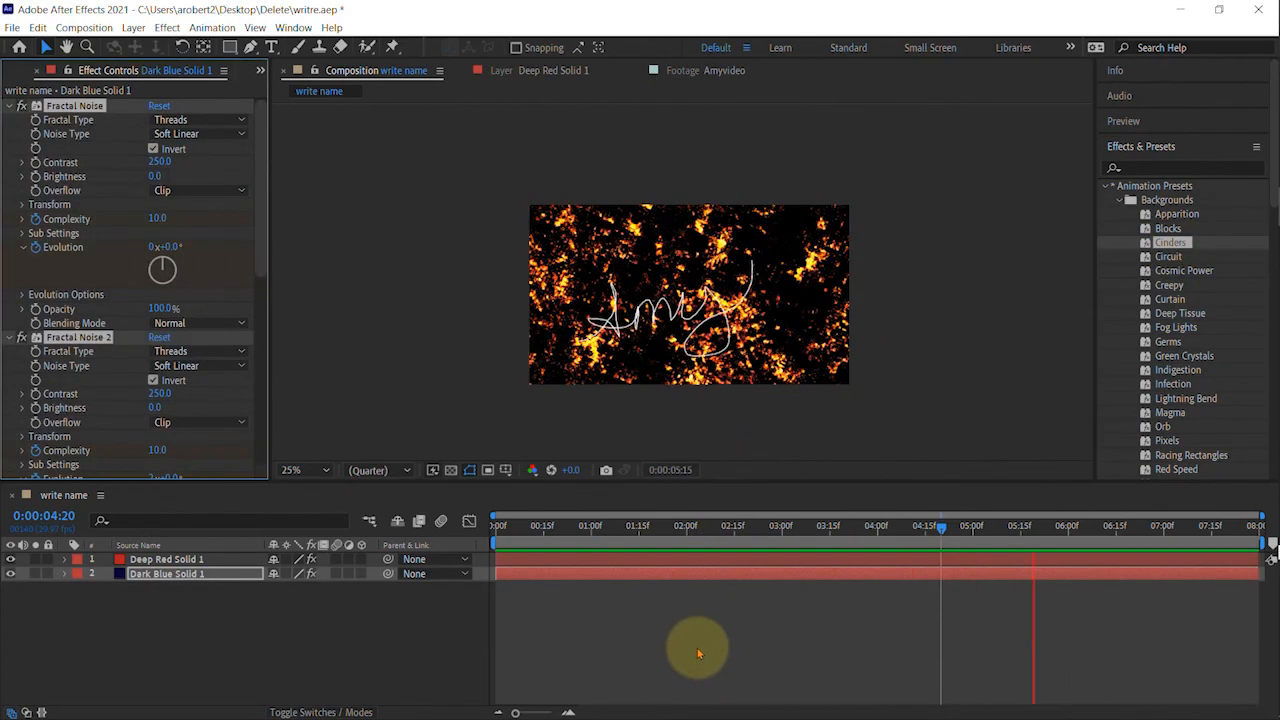
key("ctrl+z")
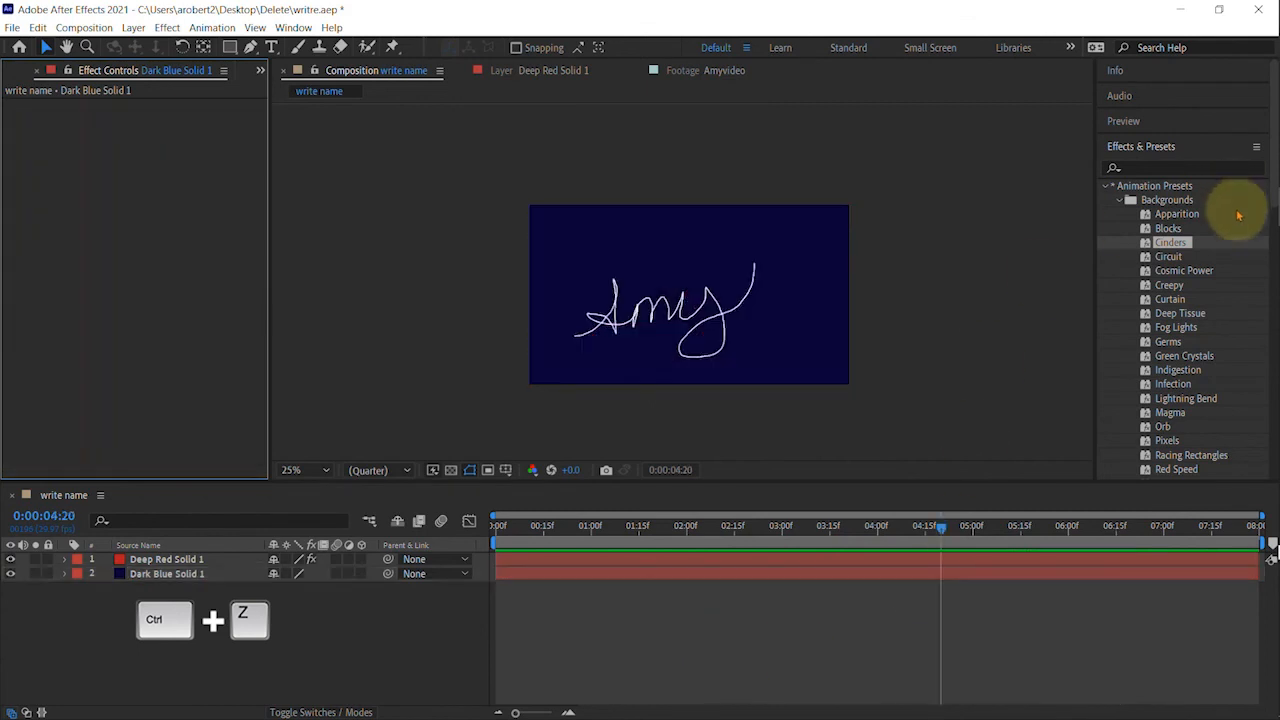
Step: Try the Apparition background preset on the handwriting layer with a preview, and undo it
left_click_drag(1176, 214, 805, 562)
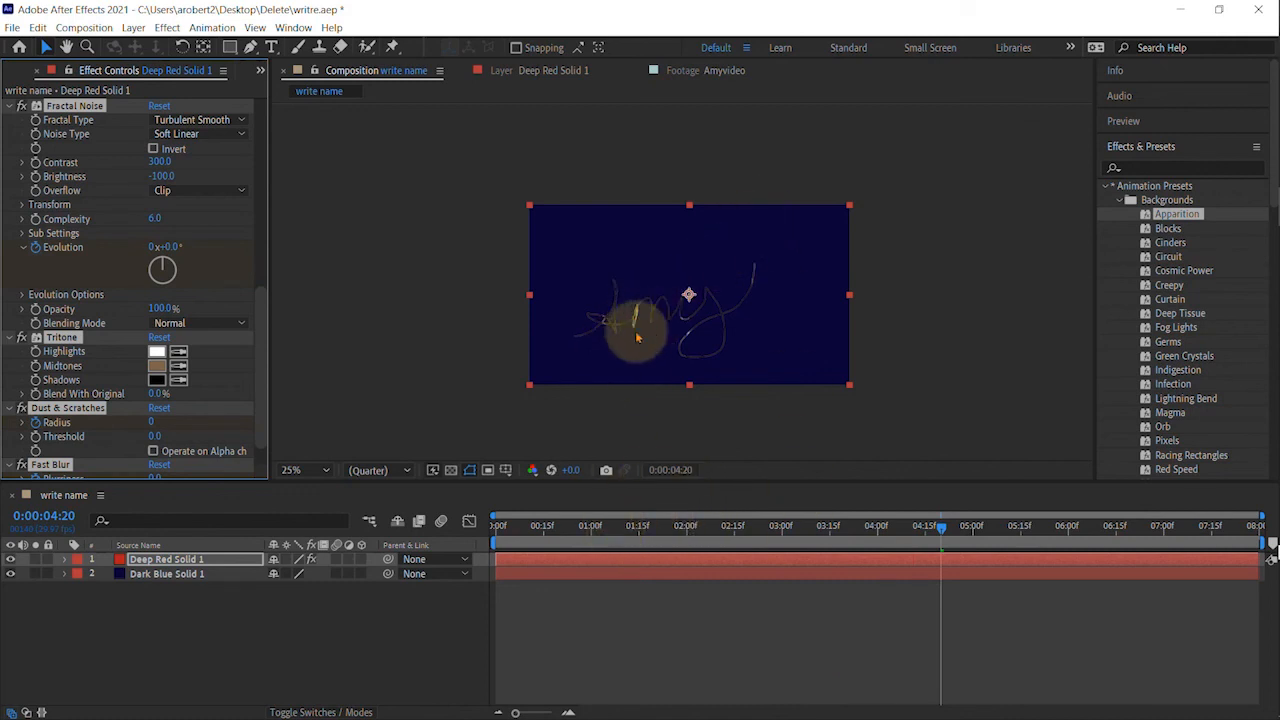
key("space")
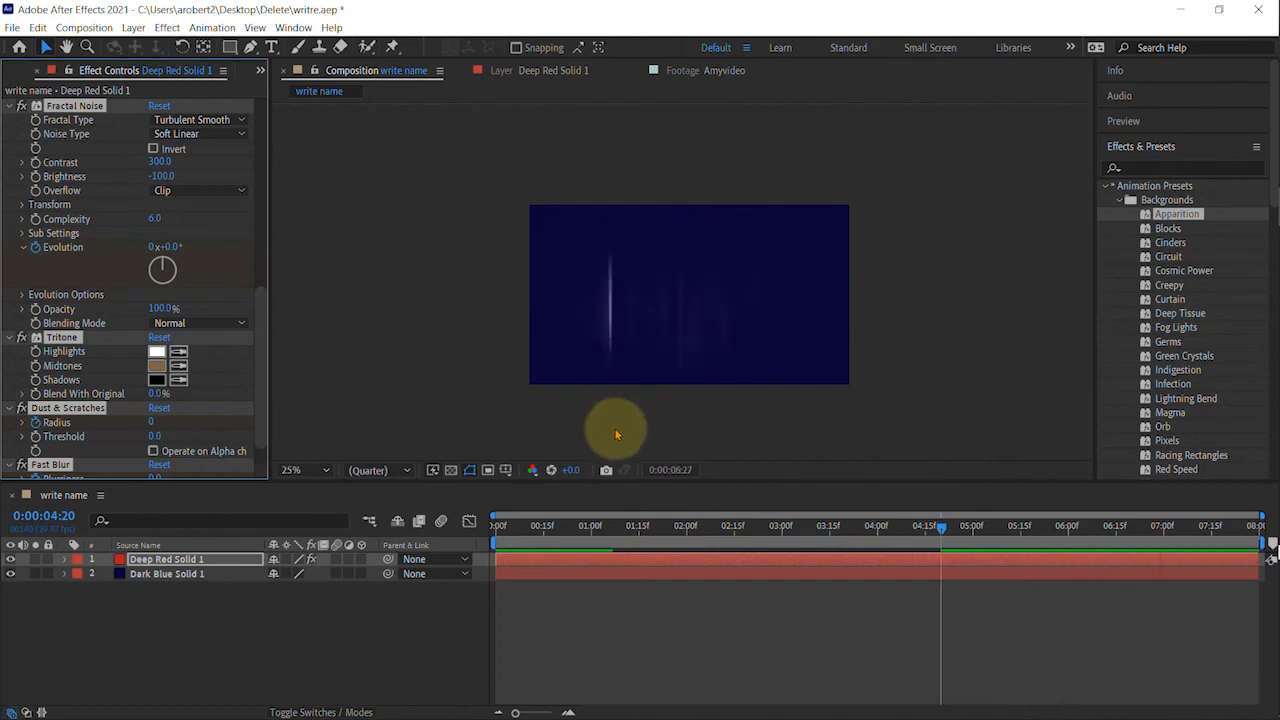
key("space")
key("ctrl+z")
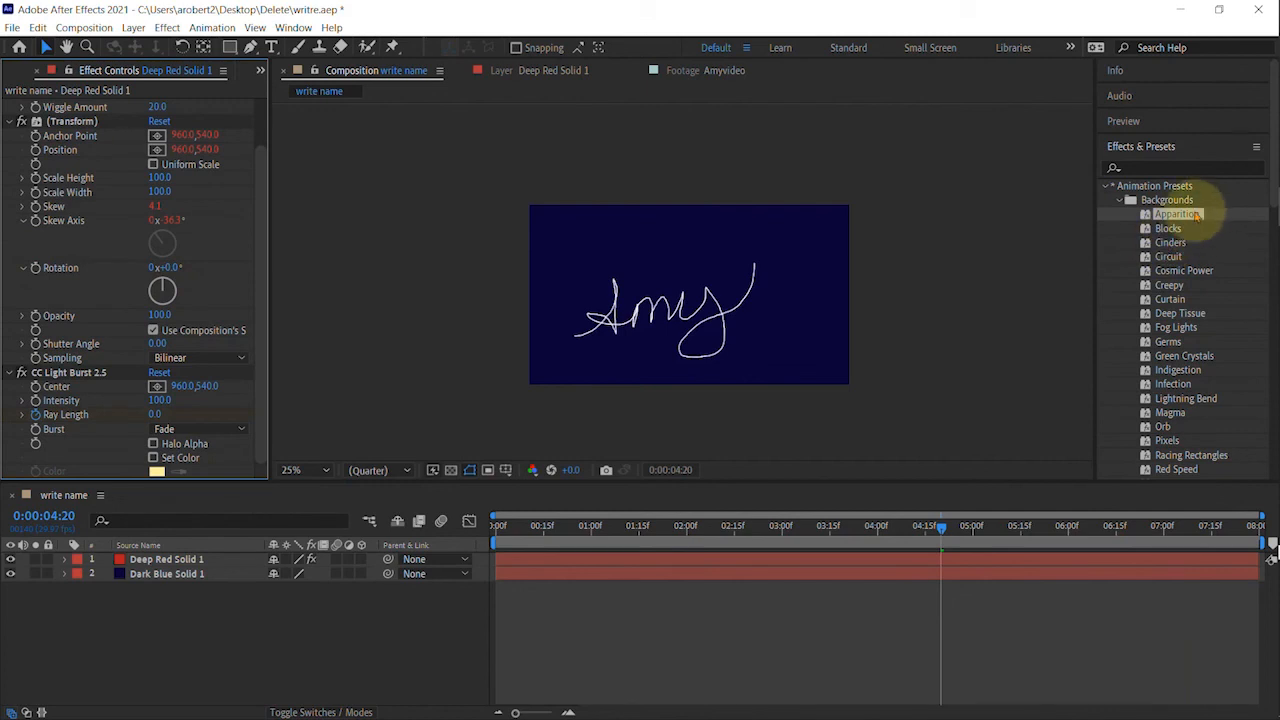
Step: Apply the Cosmic Power background preset to the dark blue solid and preview the composition from 0:00:00:00
mouse_move(1178, 227)
left_mouse_down()
mouse_move(1035, 330)
mouse_move(757, 581)
left_mouse_up()
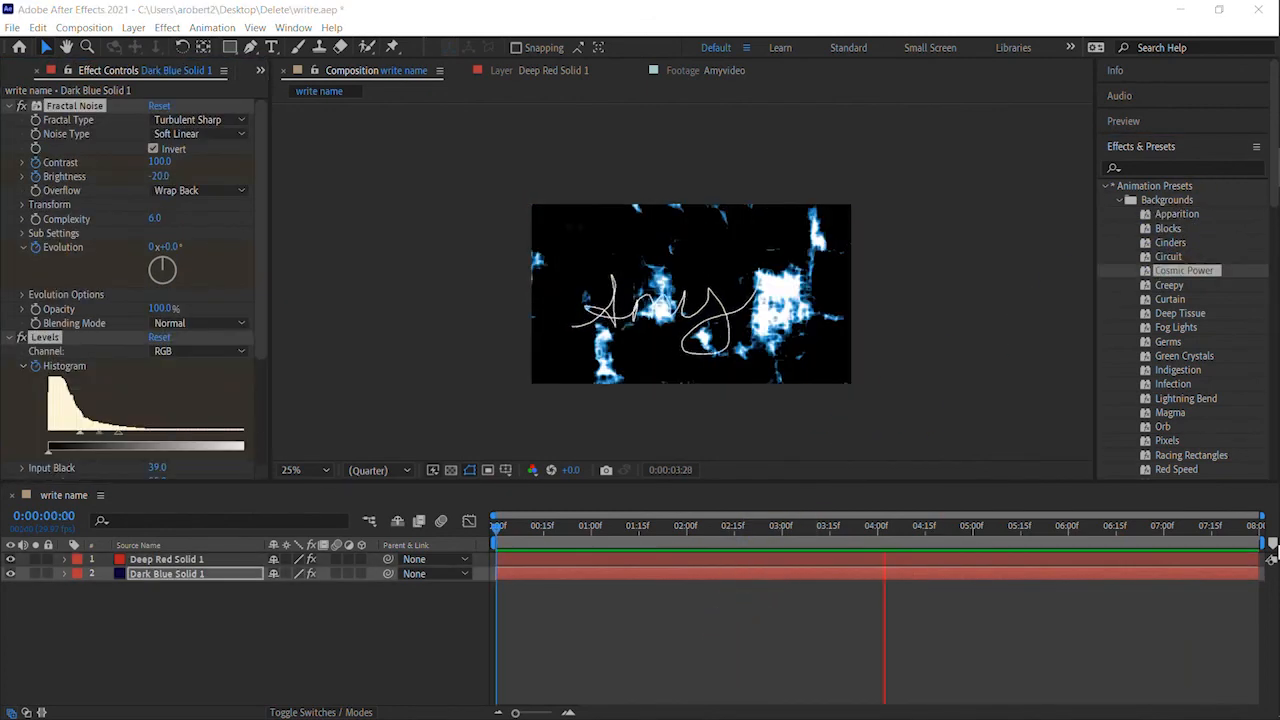